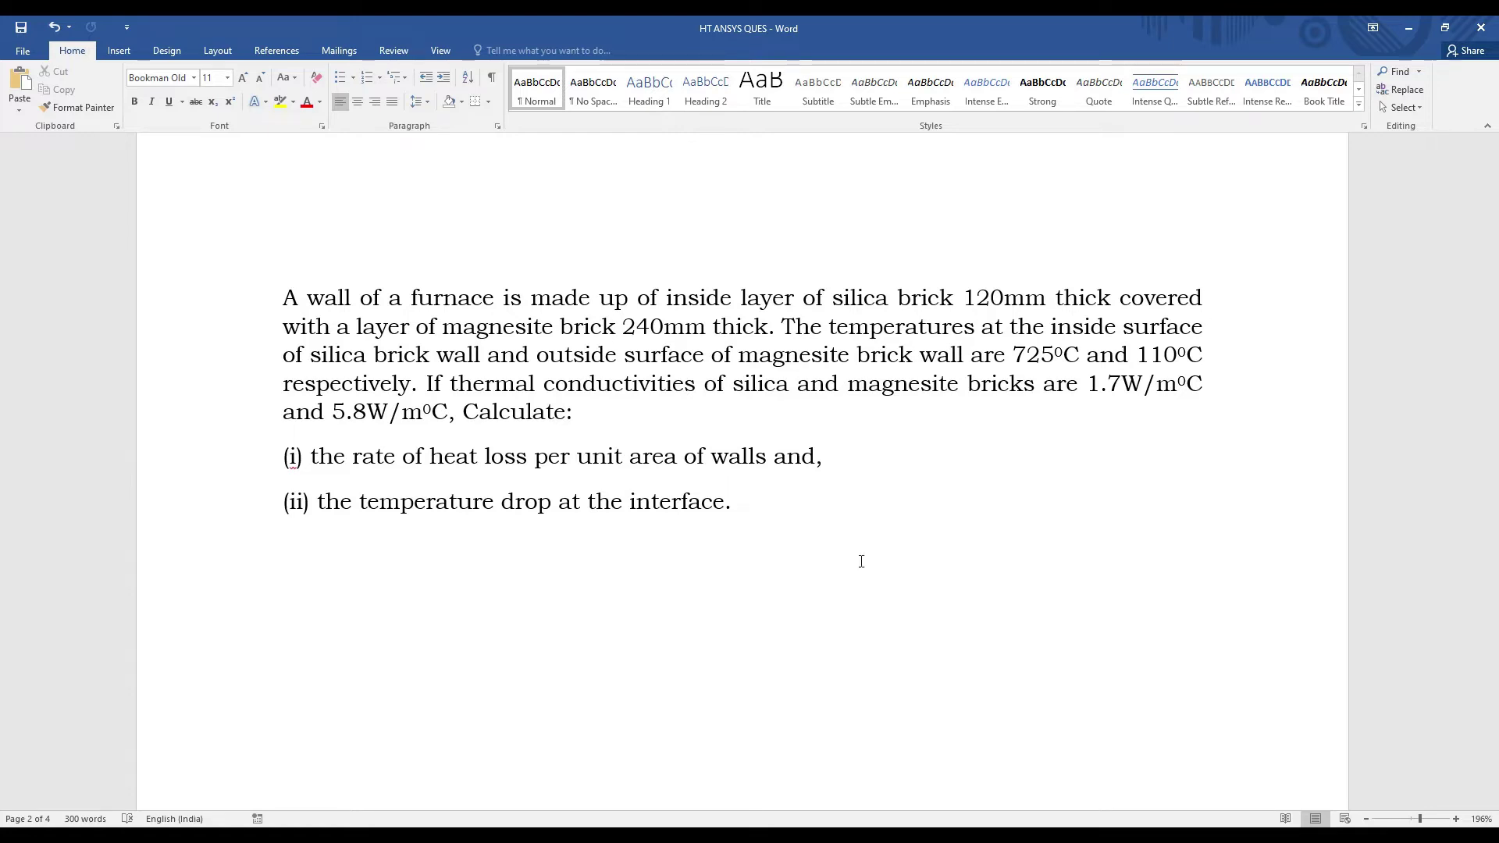
Add a Steady-State Thermal system with its default name and open its Engineering Data.
key("alt+Tab")
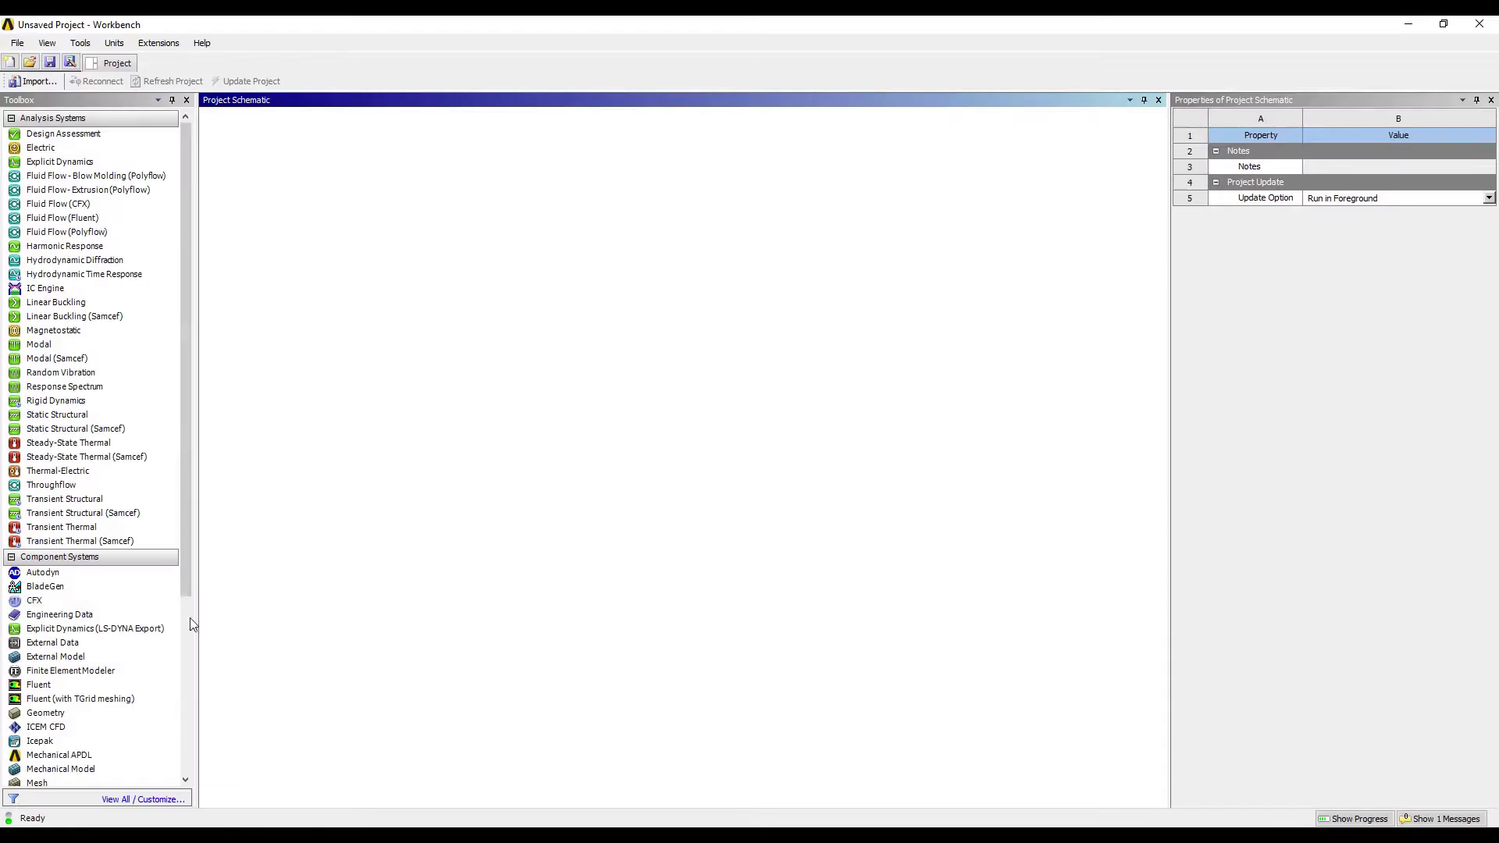
double_click(138, 447)
key("Return")
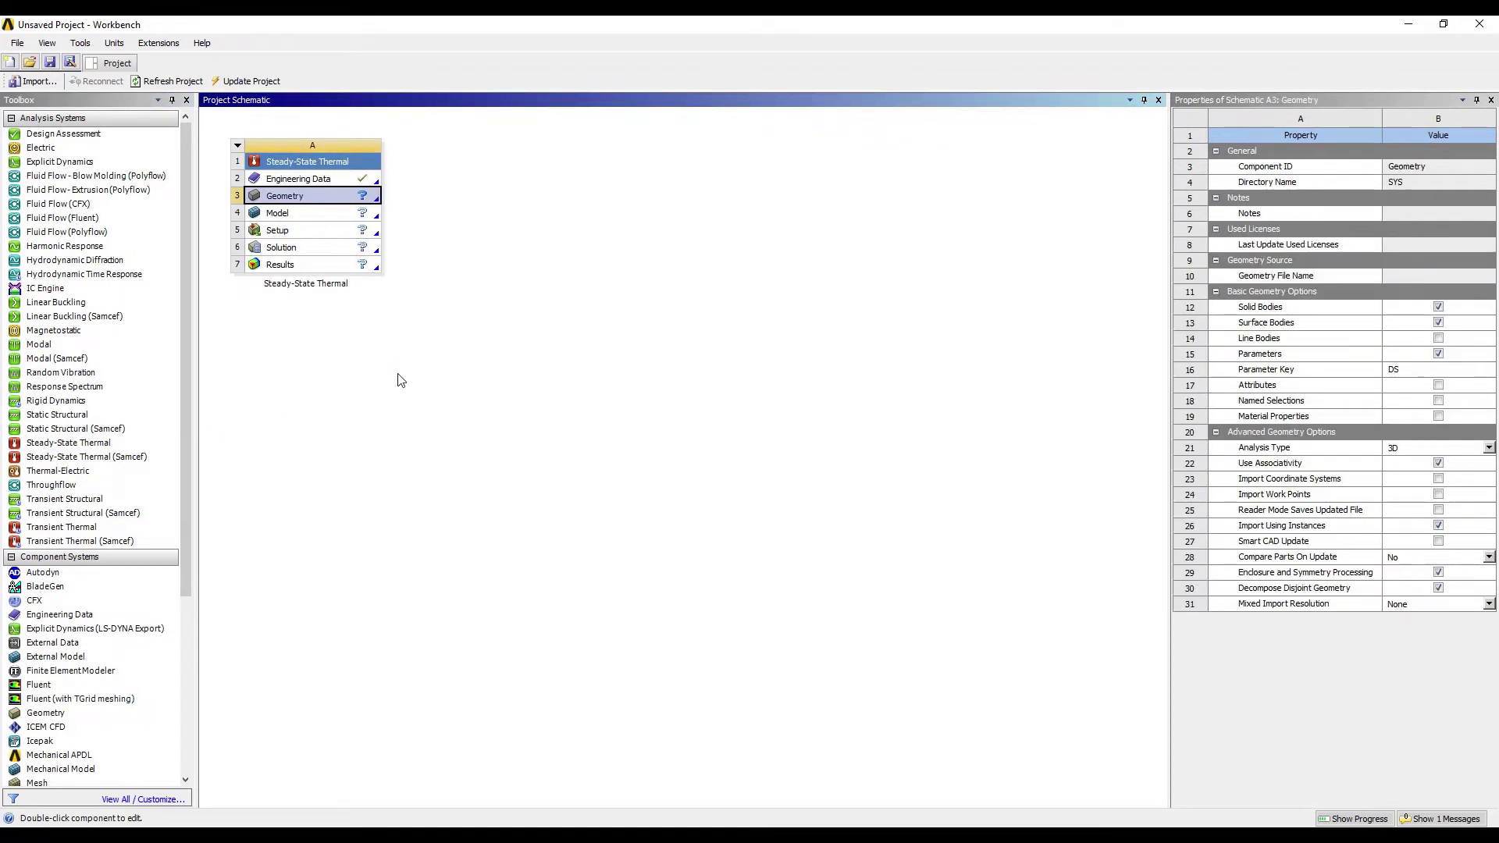
double_click(325, 181)
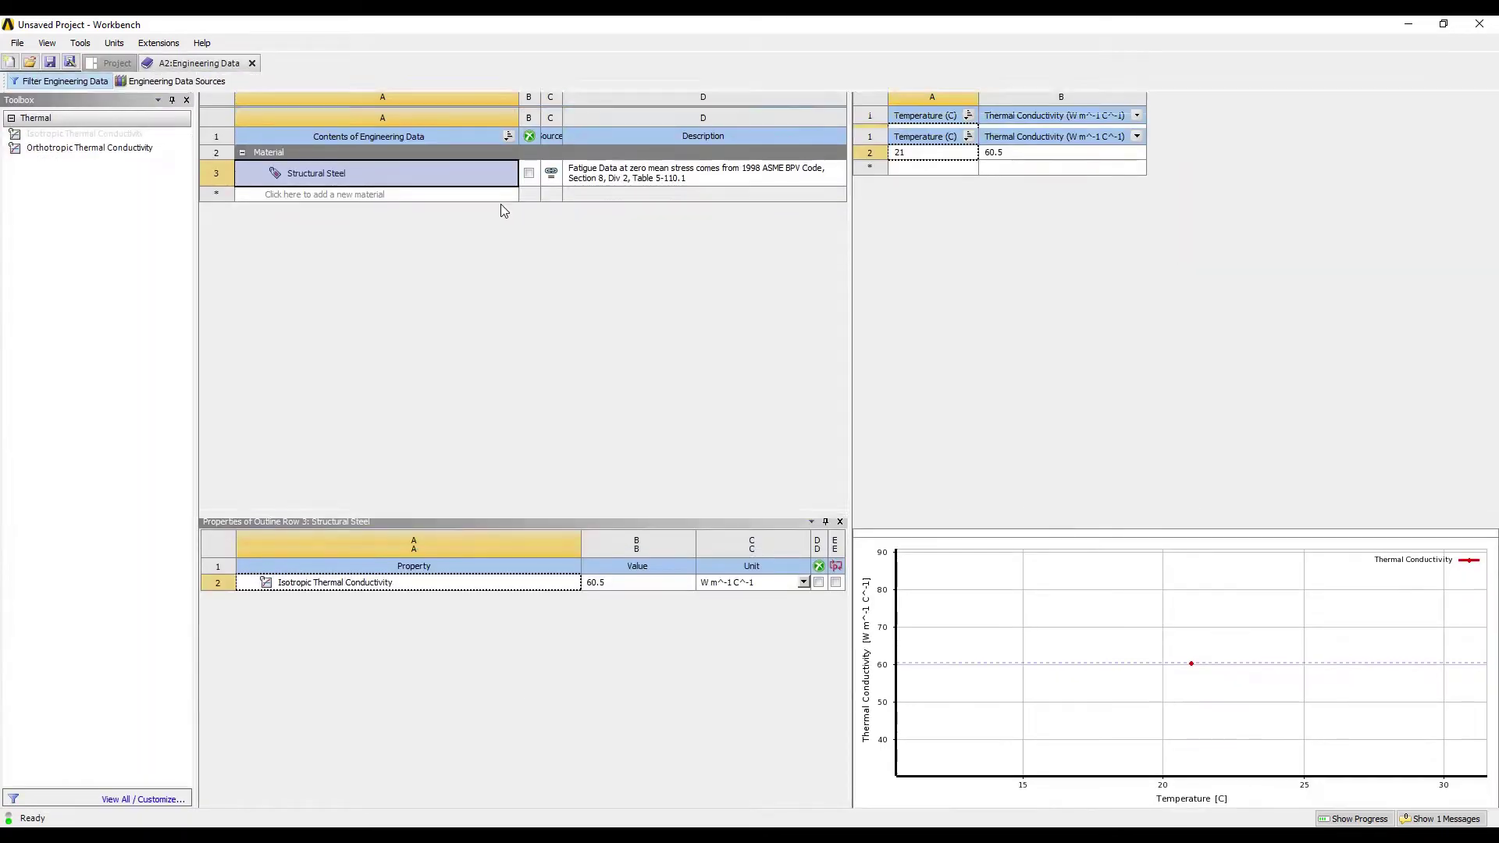
Create a silica brick material with isotropic thermal conductivity 1.7 W/m°C.
left_click(382, 196)
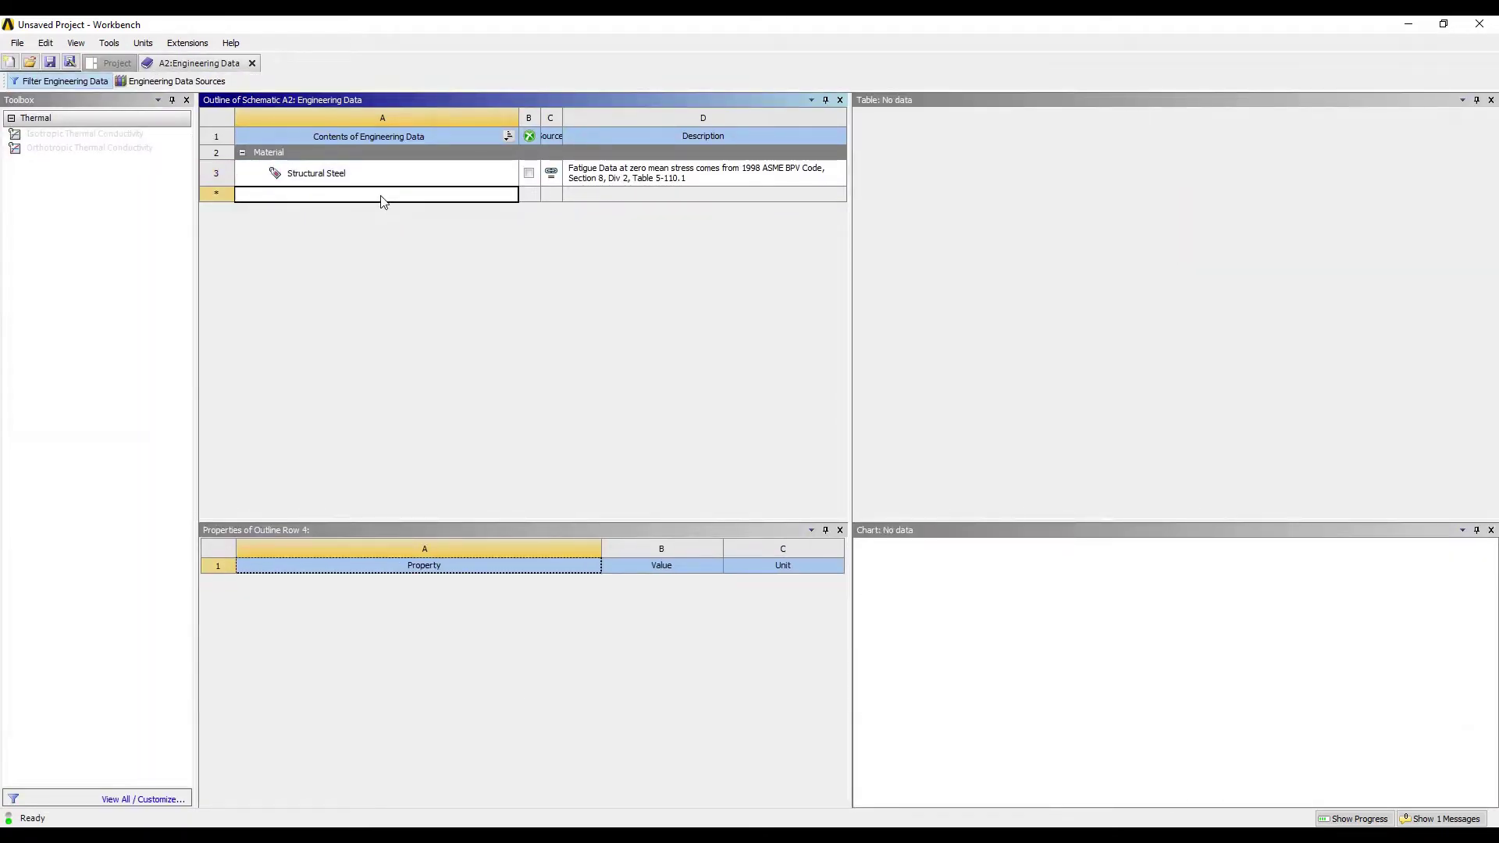
type("silica brick")
key("Return")
double_click(115, 136)
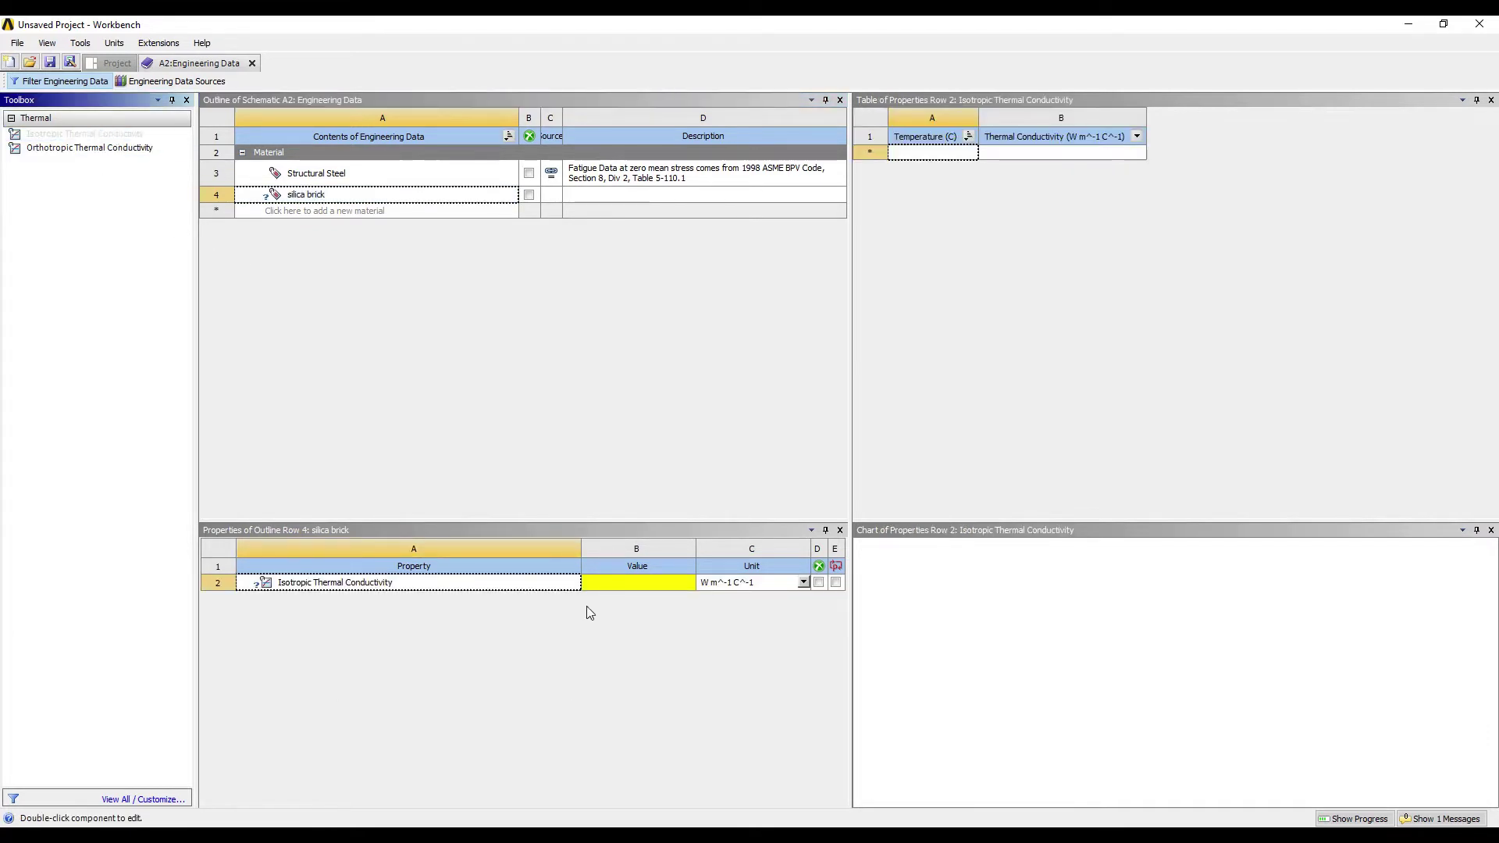
left_click(608, 586)
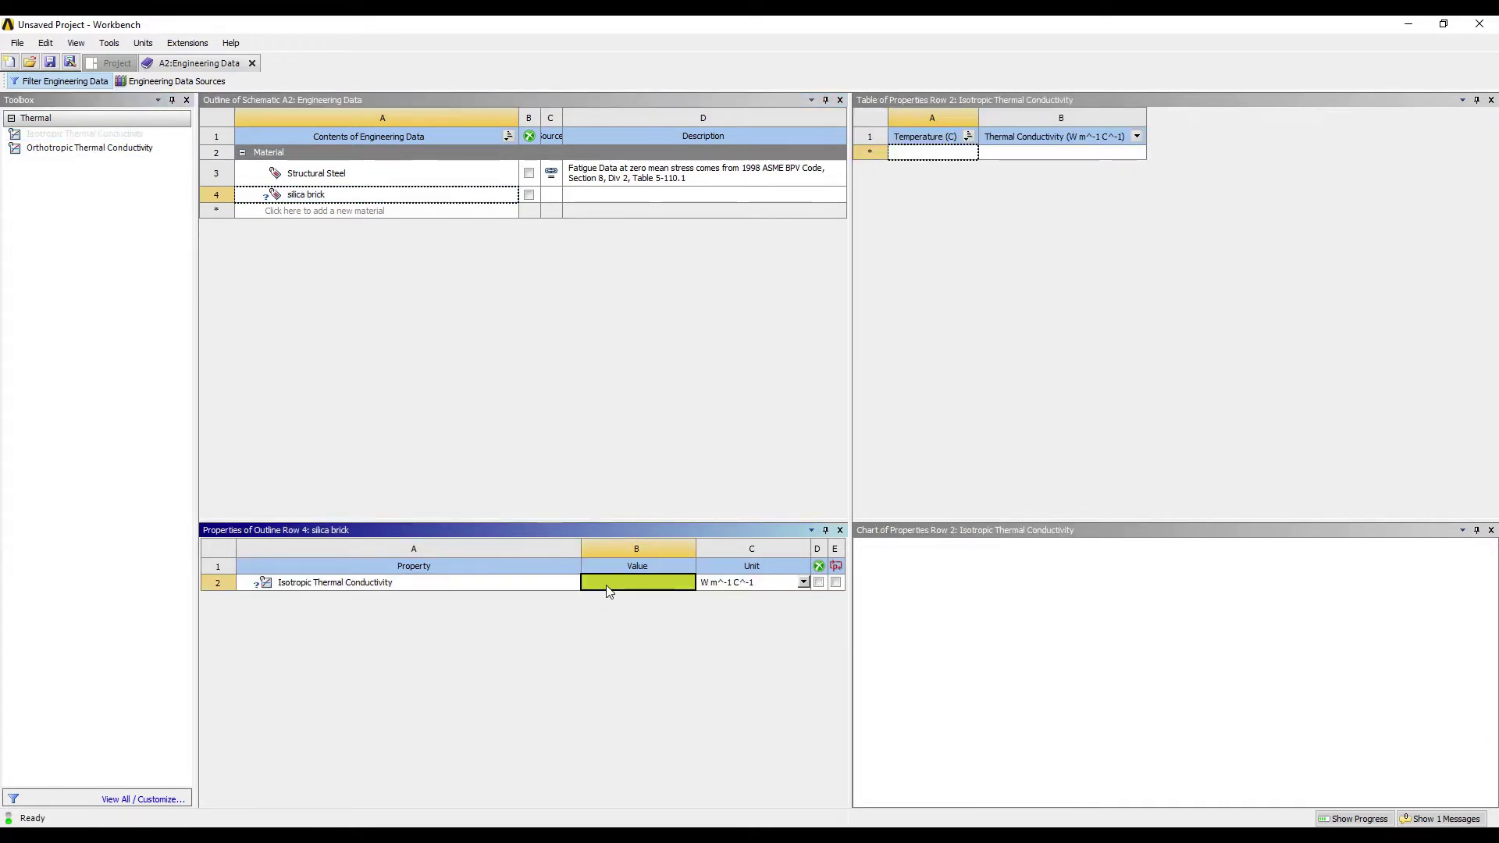
type("1.7")
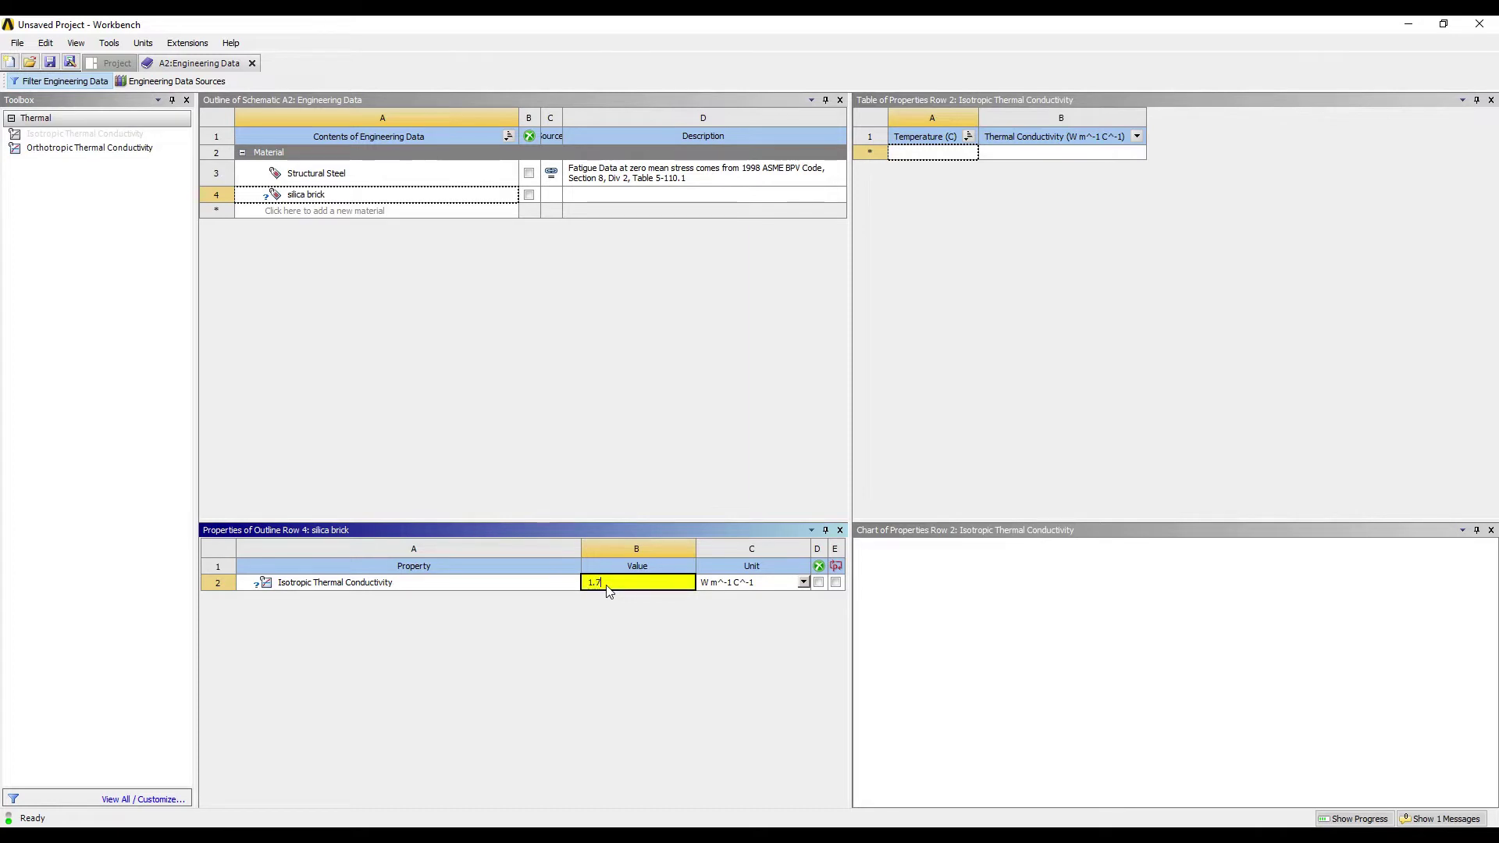
key("Return")
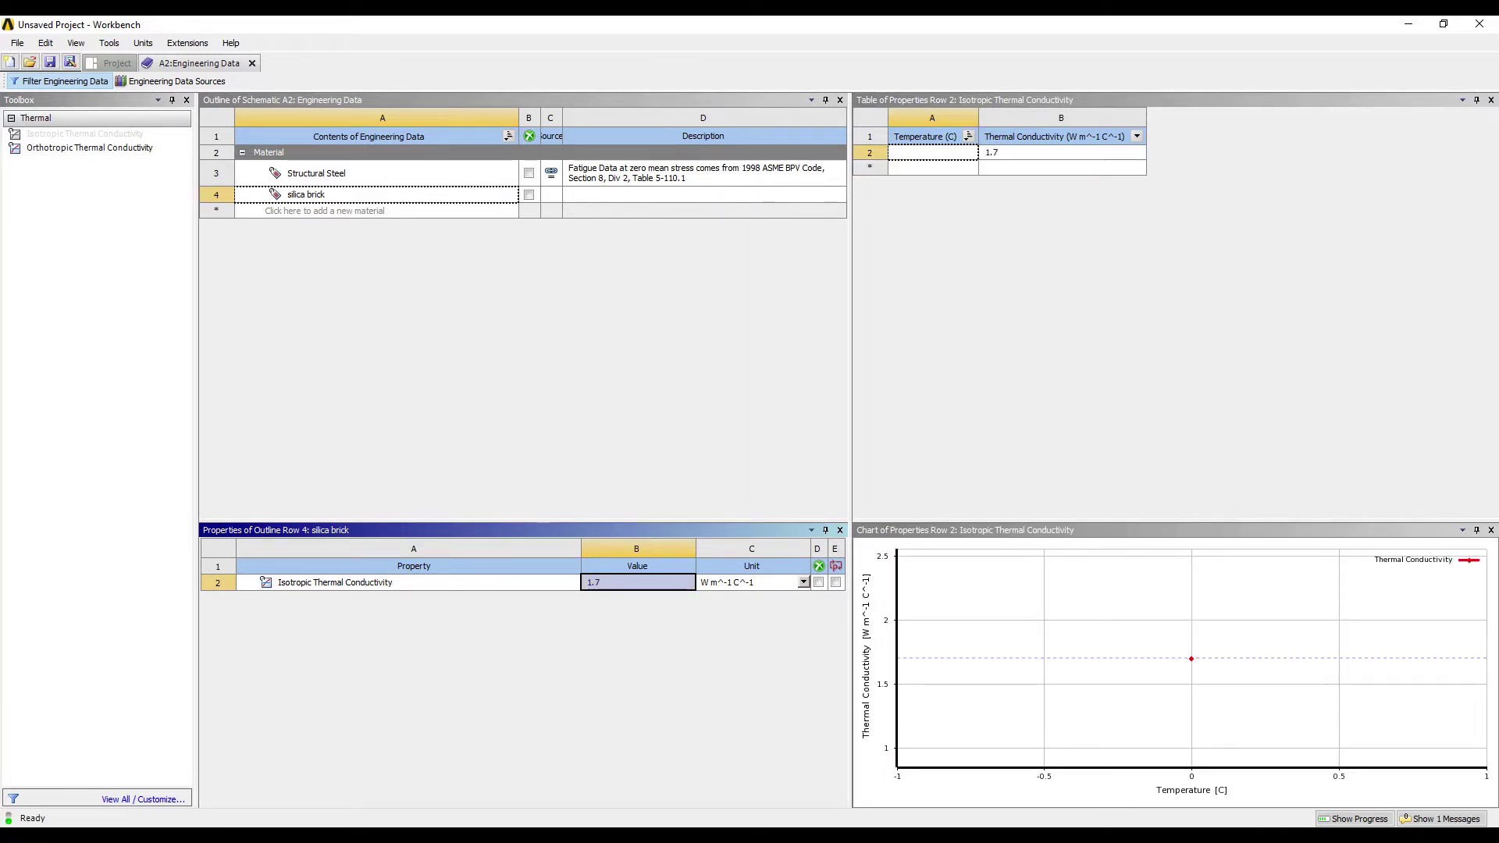
Create a magnesite brick material with isotropic thermal conductivity 5.8 W/m°C.
key("alt+Tab")
key("alt+Tab")
left_click(301, 213)
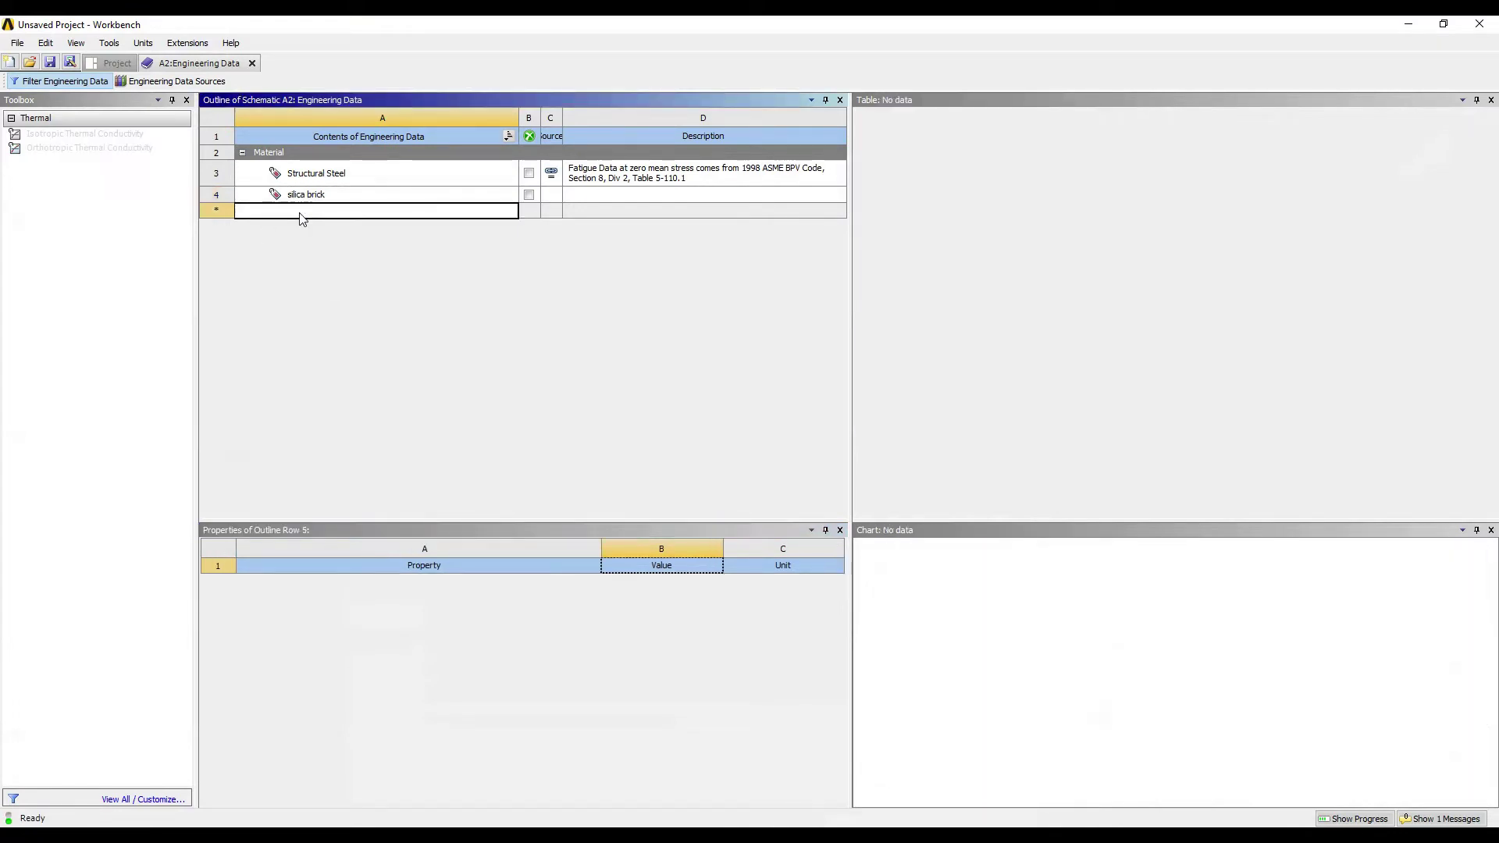
type("magnesite brick")
key("Return")
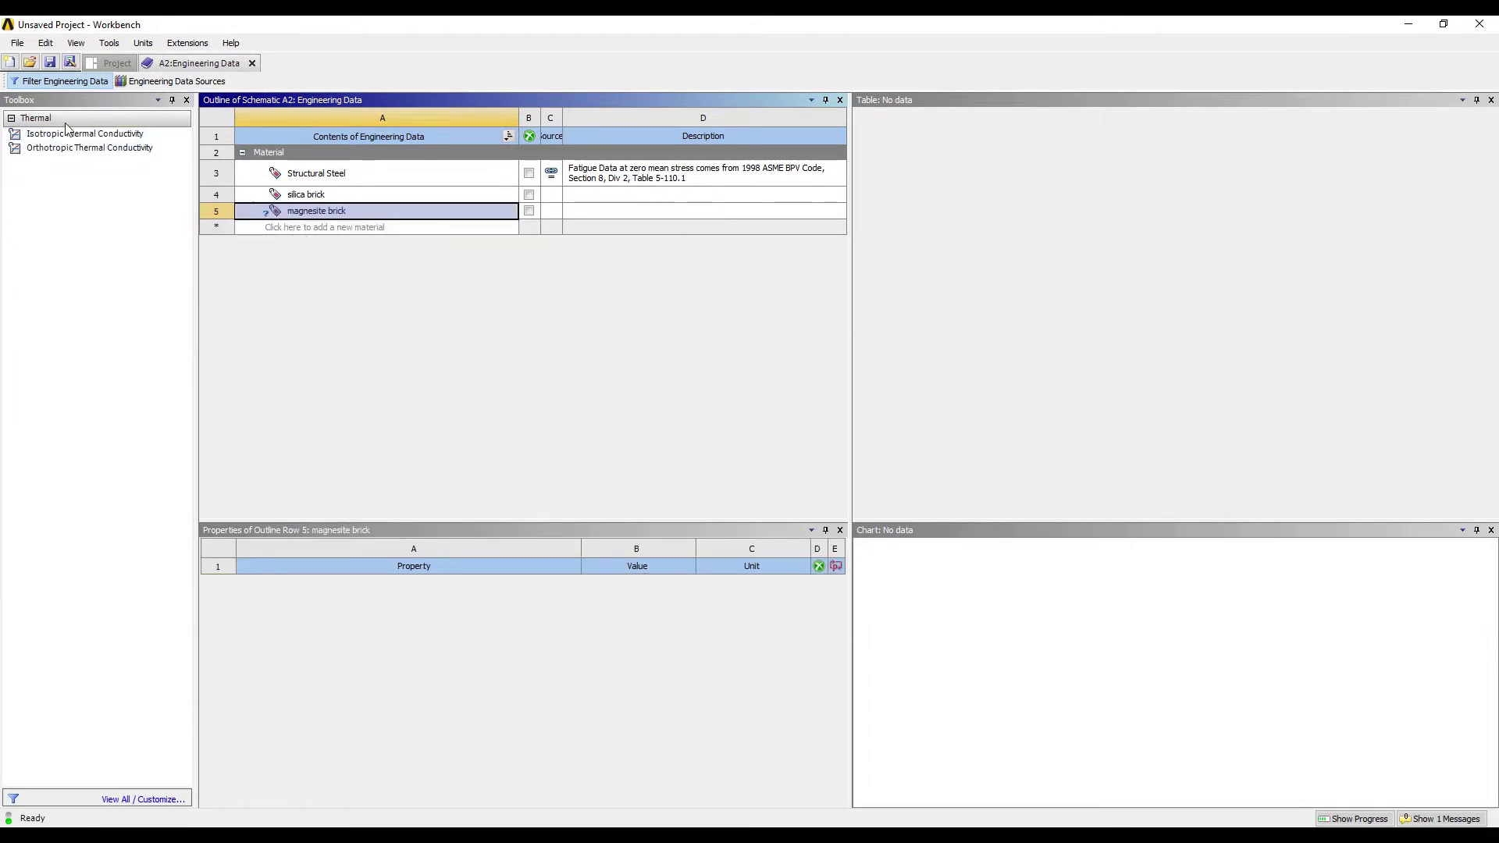
left_click_drag(85, 134, 312, 212)
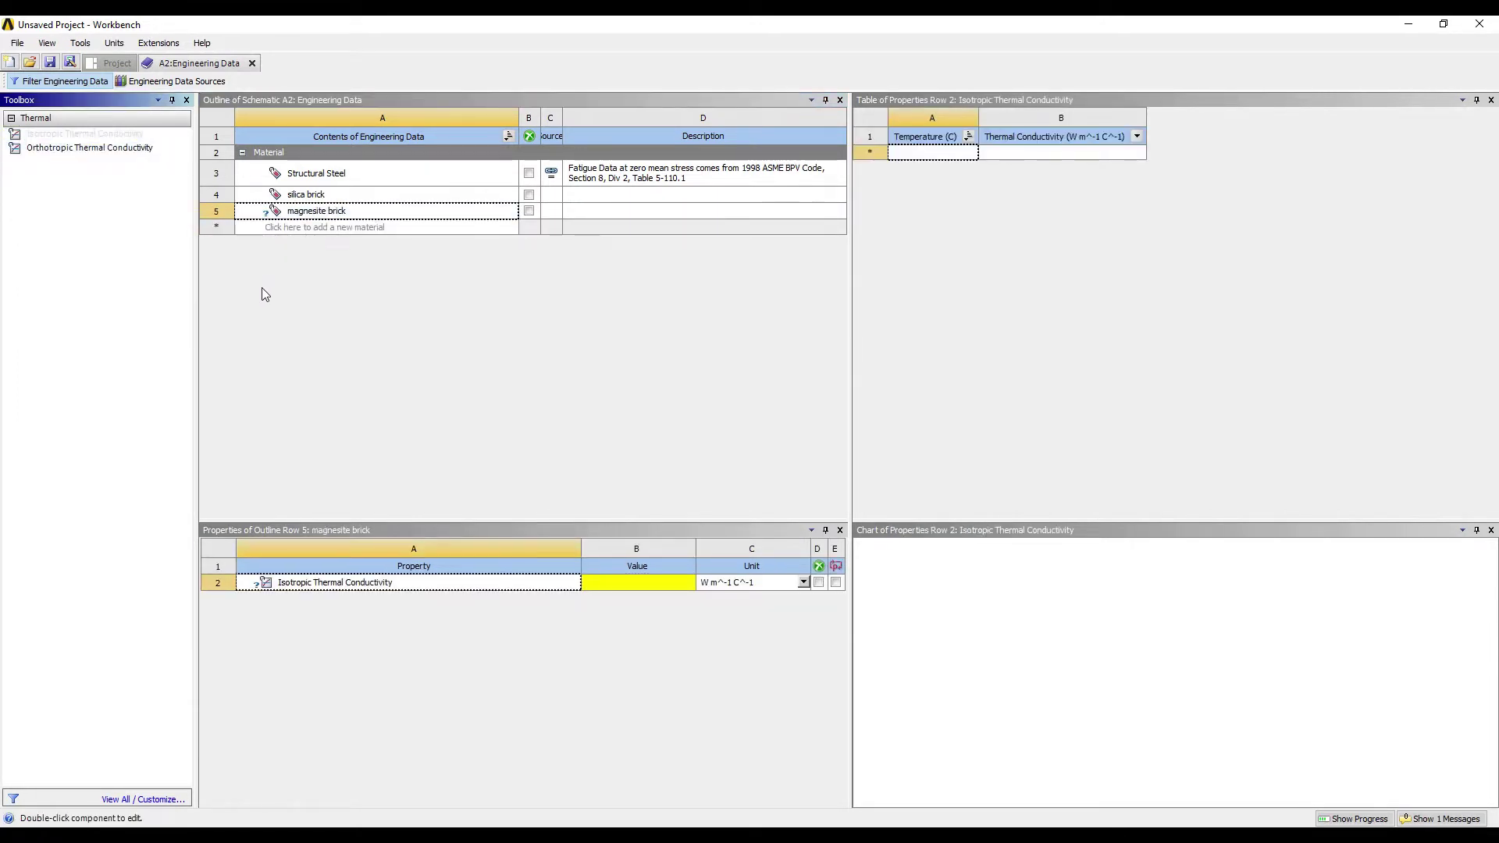
left_click(632, 587)
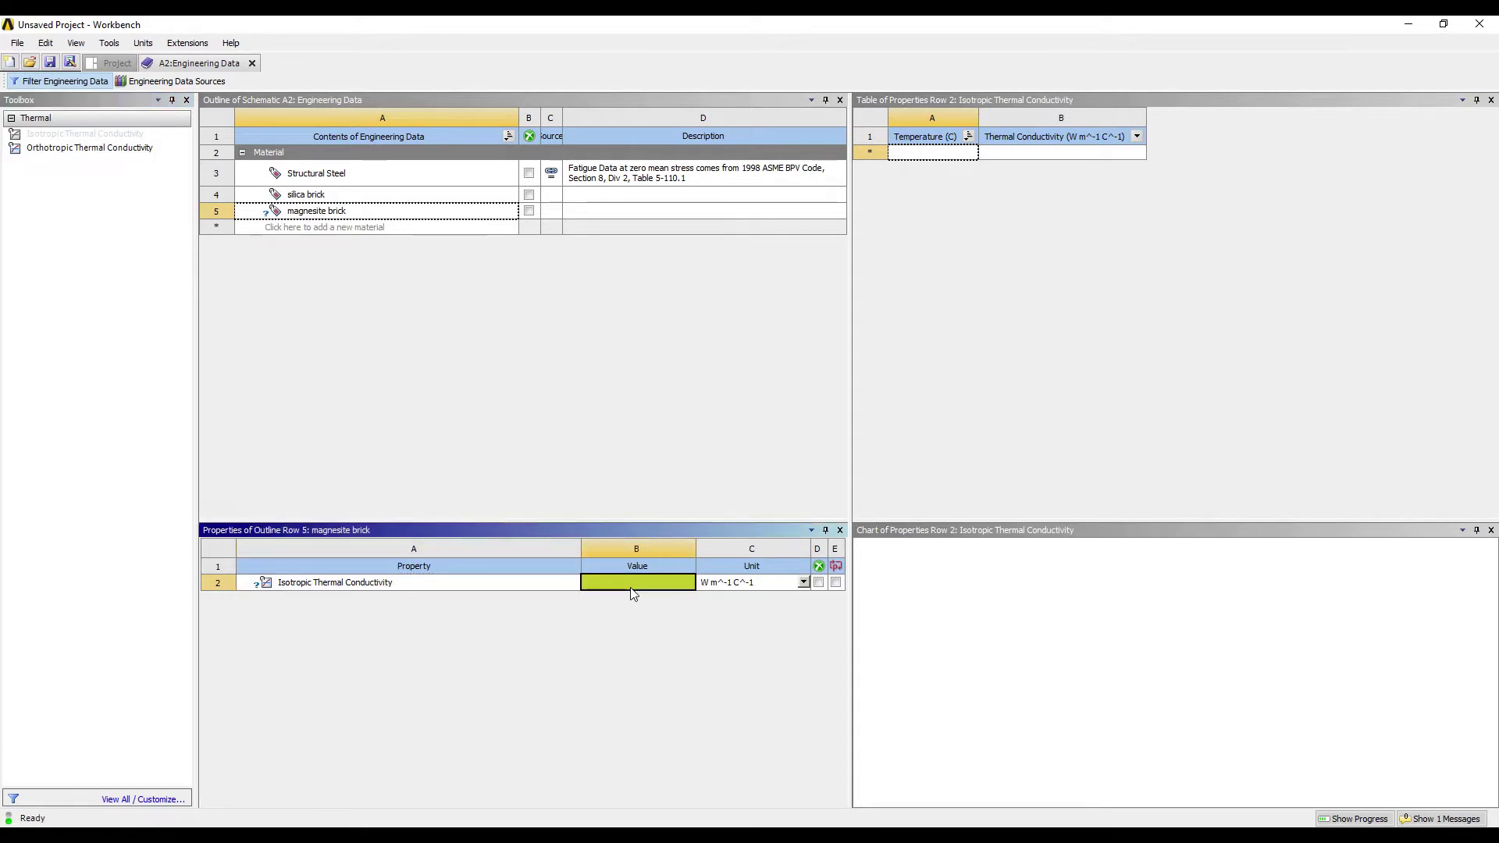
type("5.8")
key("Return")
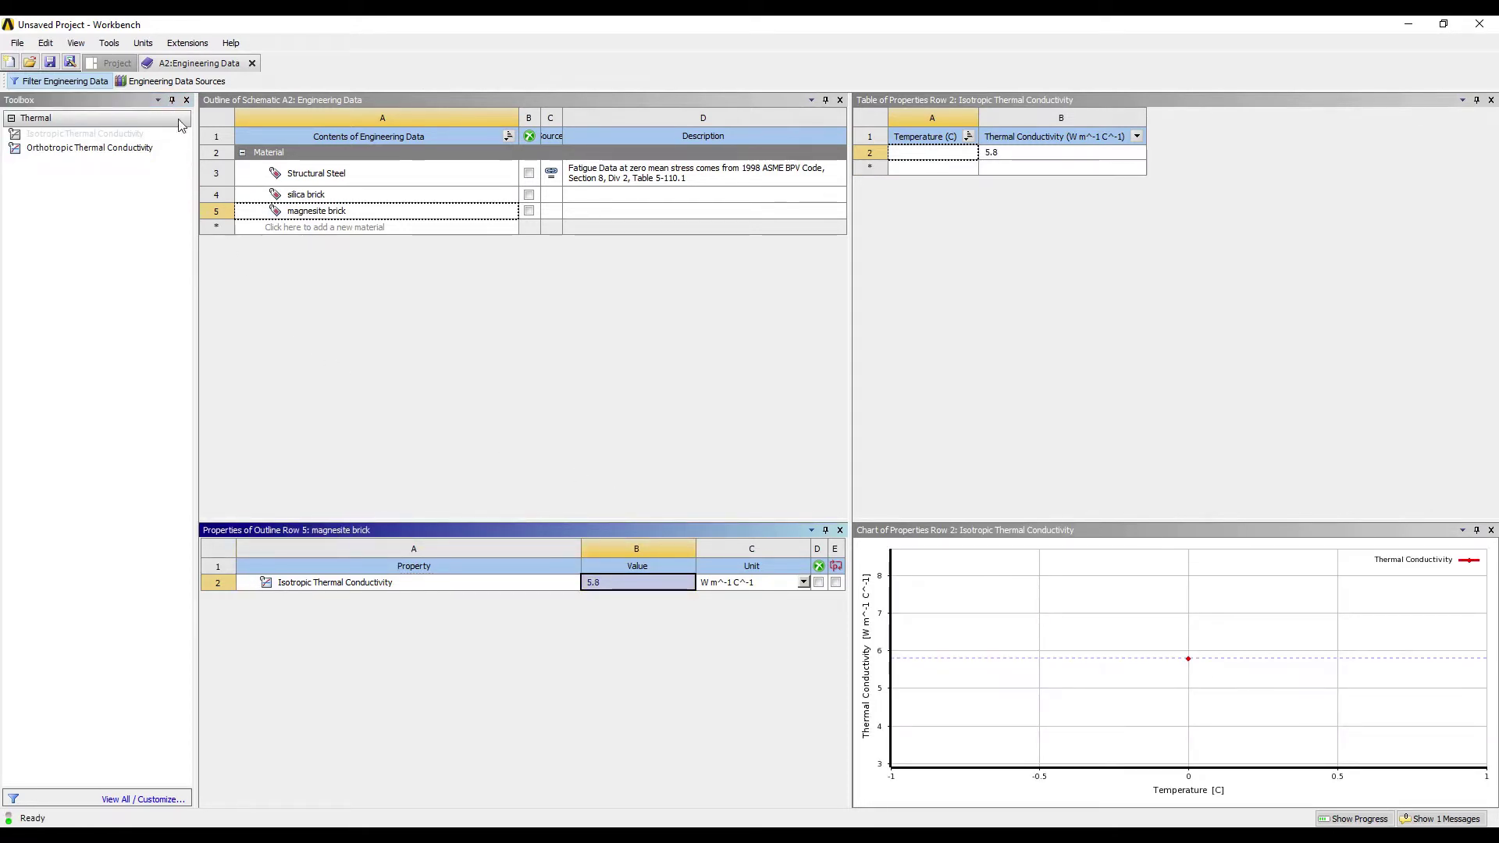
left_click(117, 63)
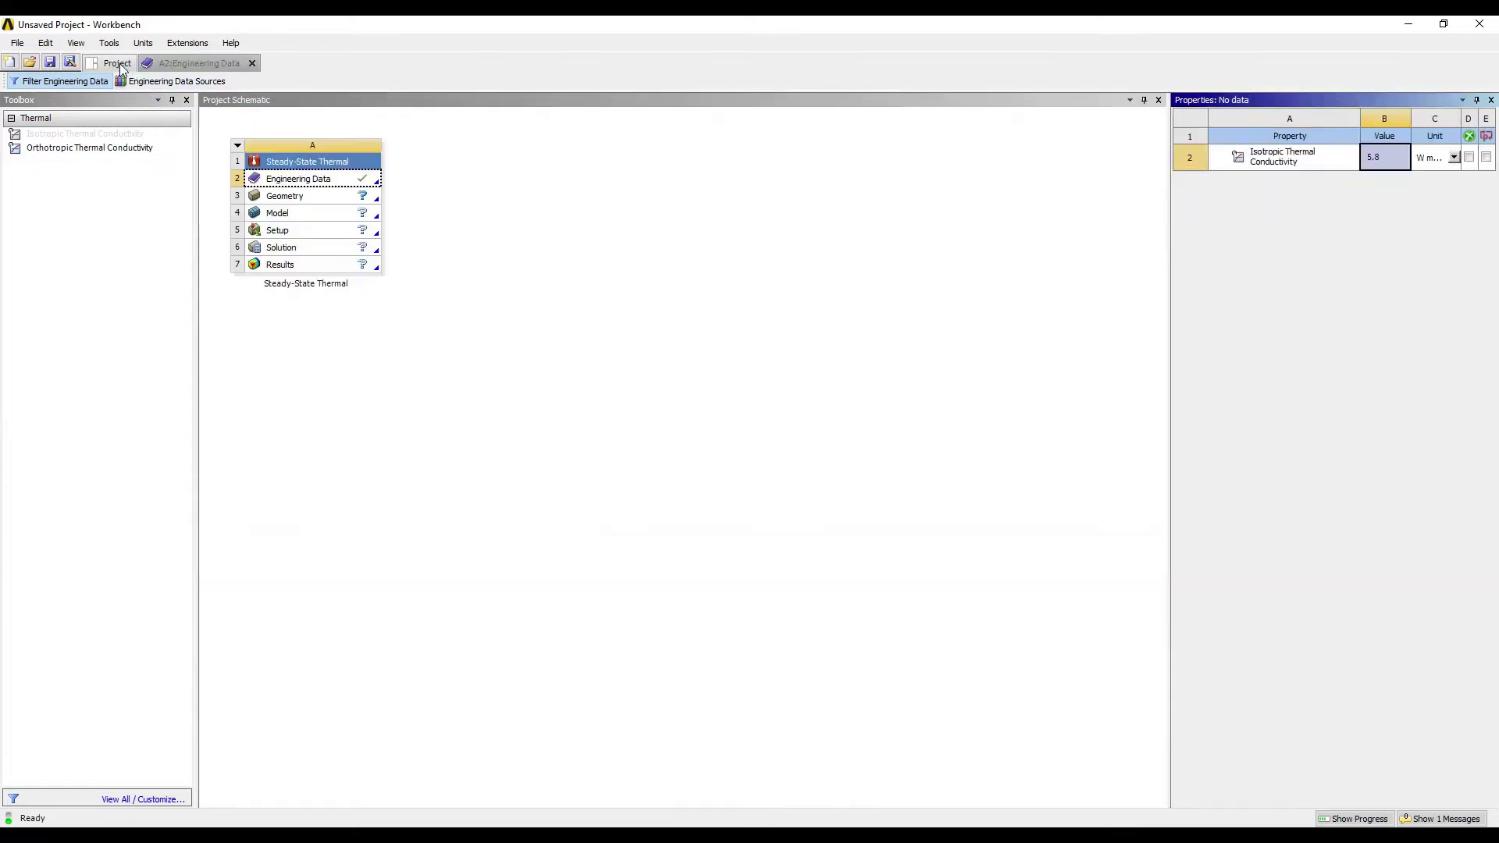
Close Engineering Data, update the project, and launch DesignModeler from the Geometry cell.
left_click(251, 63)
left_click(240, 81)
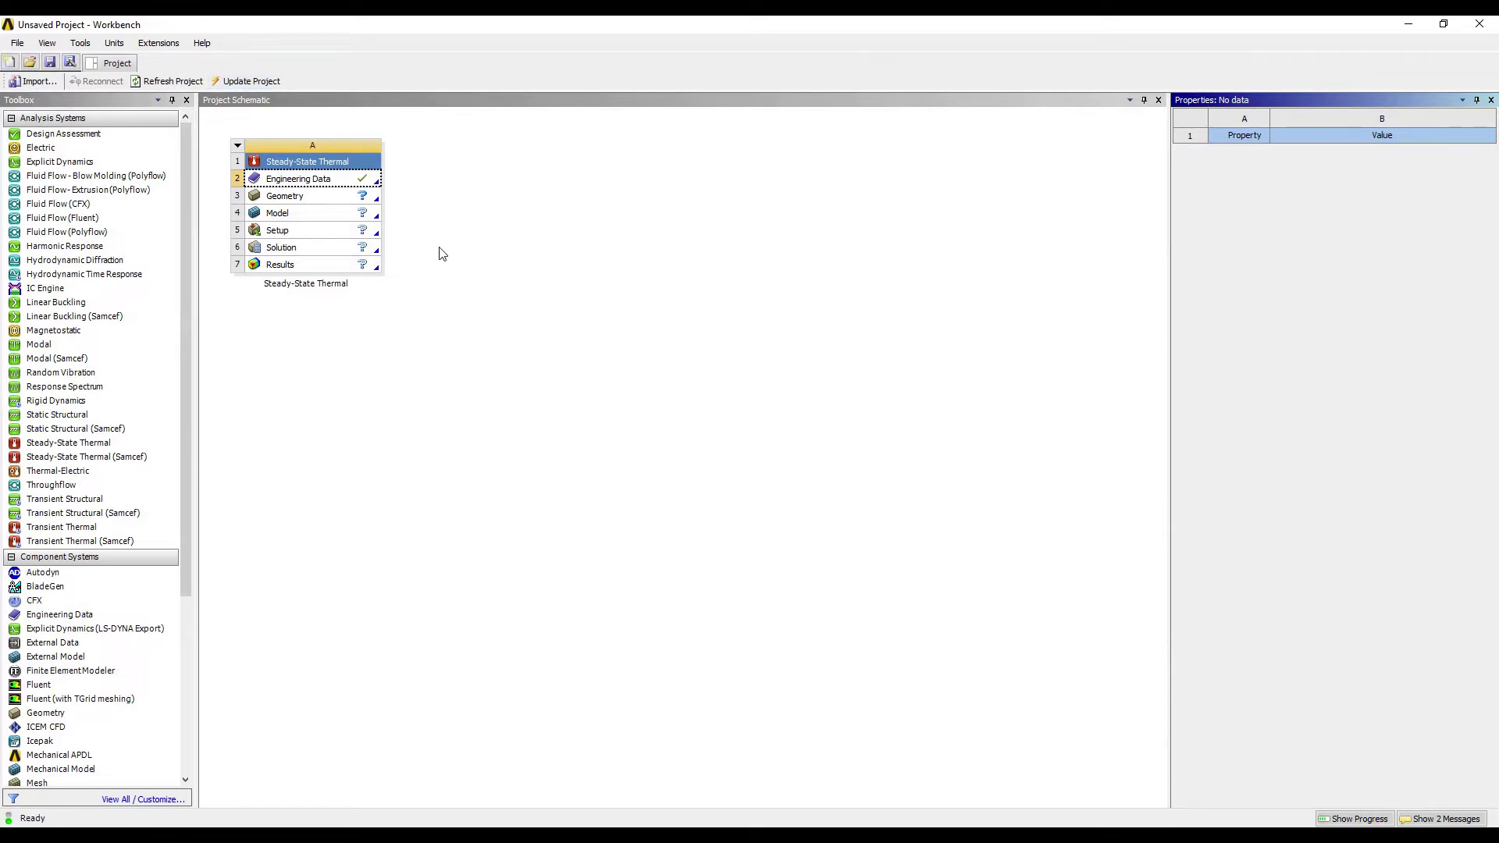
double_click(311, 202)
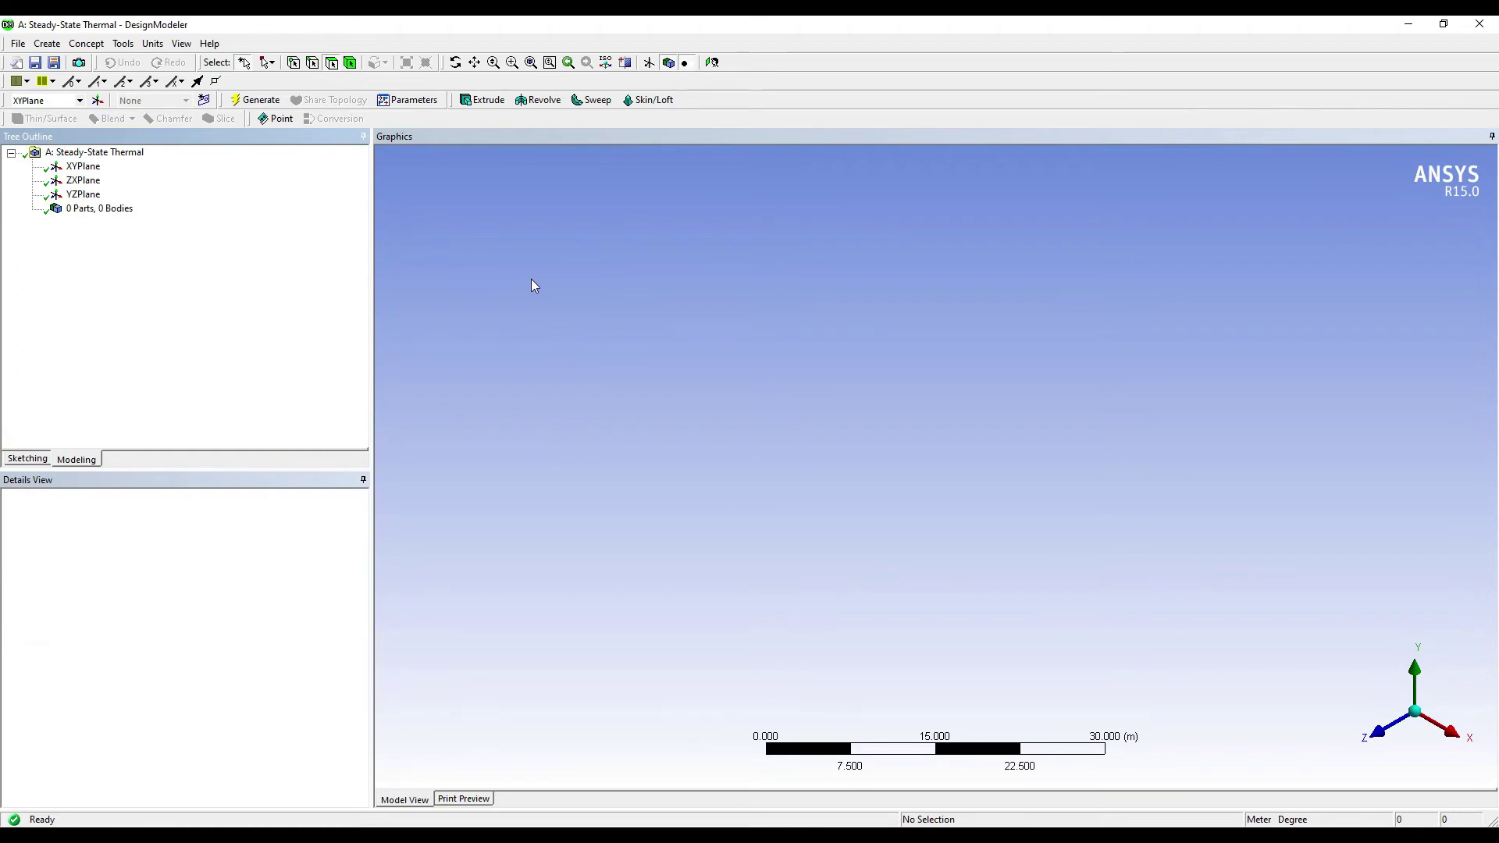
Set model units to millimetres and draw a rectangle on the XY plane.
left_click(153, 44)
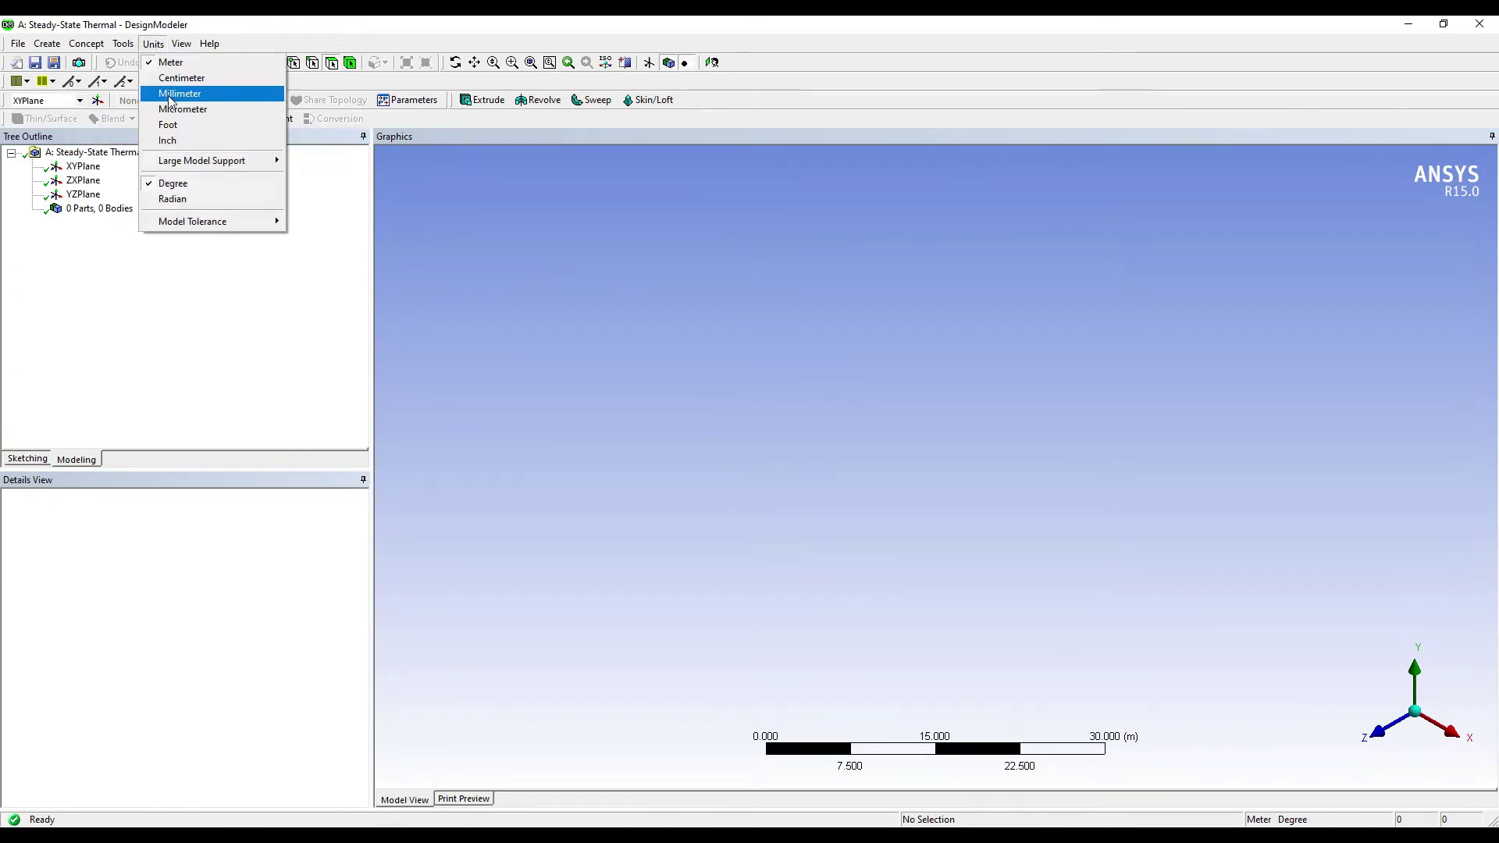
left_click(170, 94)
left_click(83, 166)
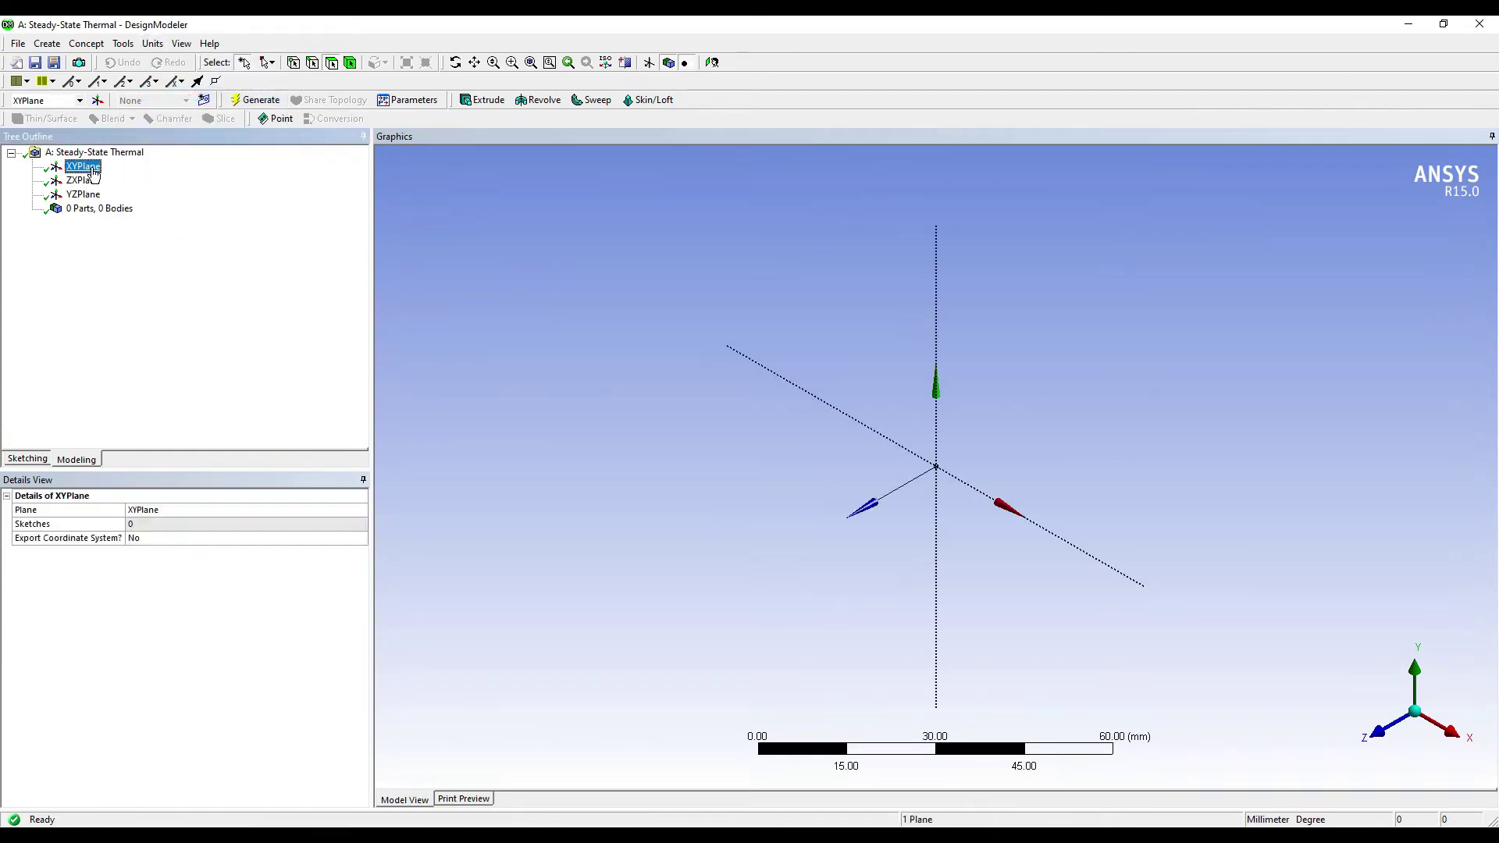
left_click(714, 63)
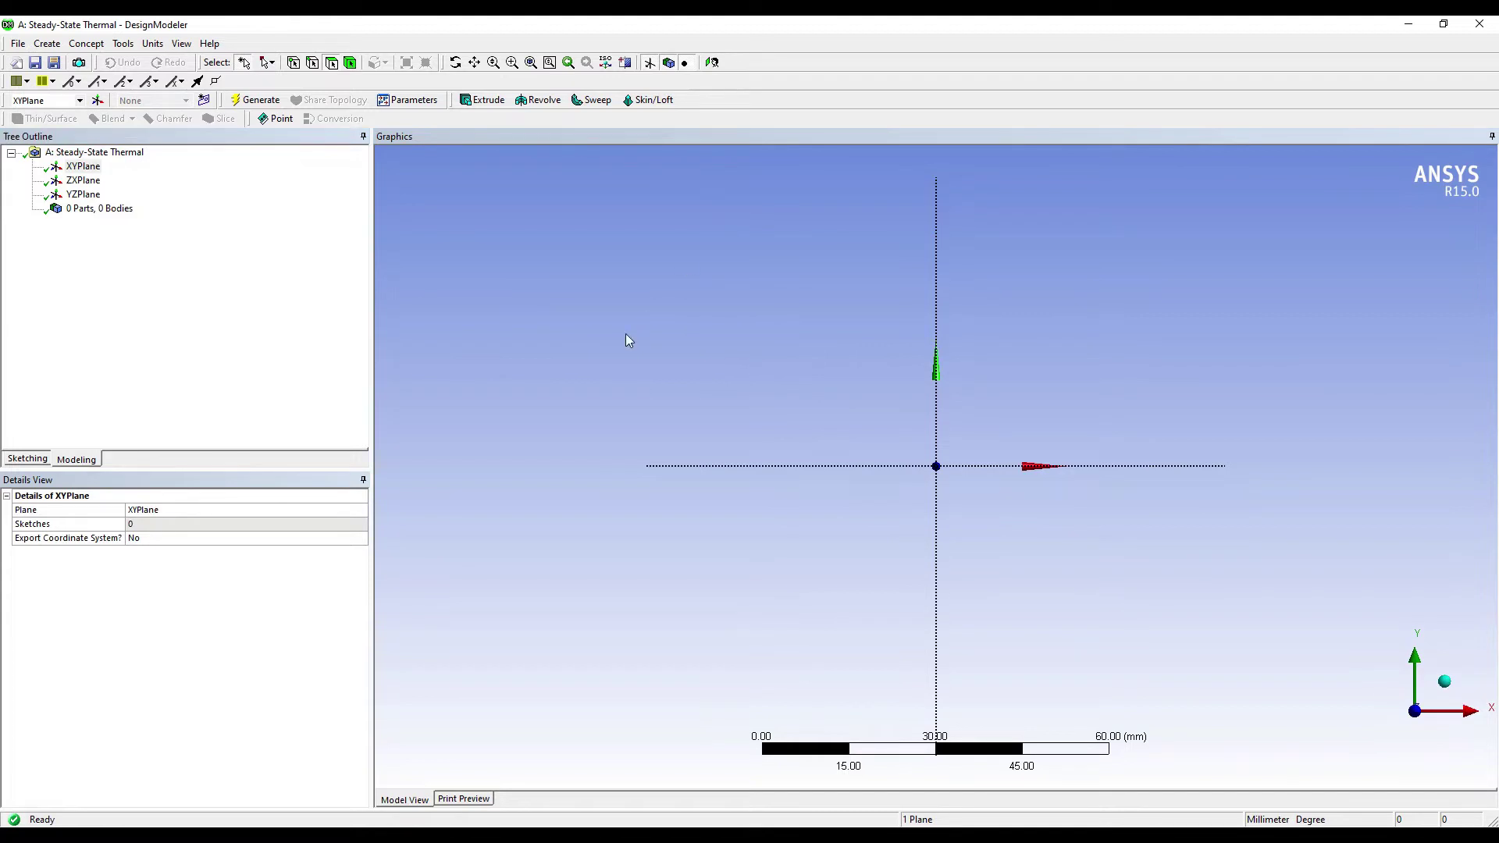
left_click(34, 461)
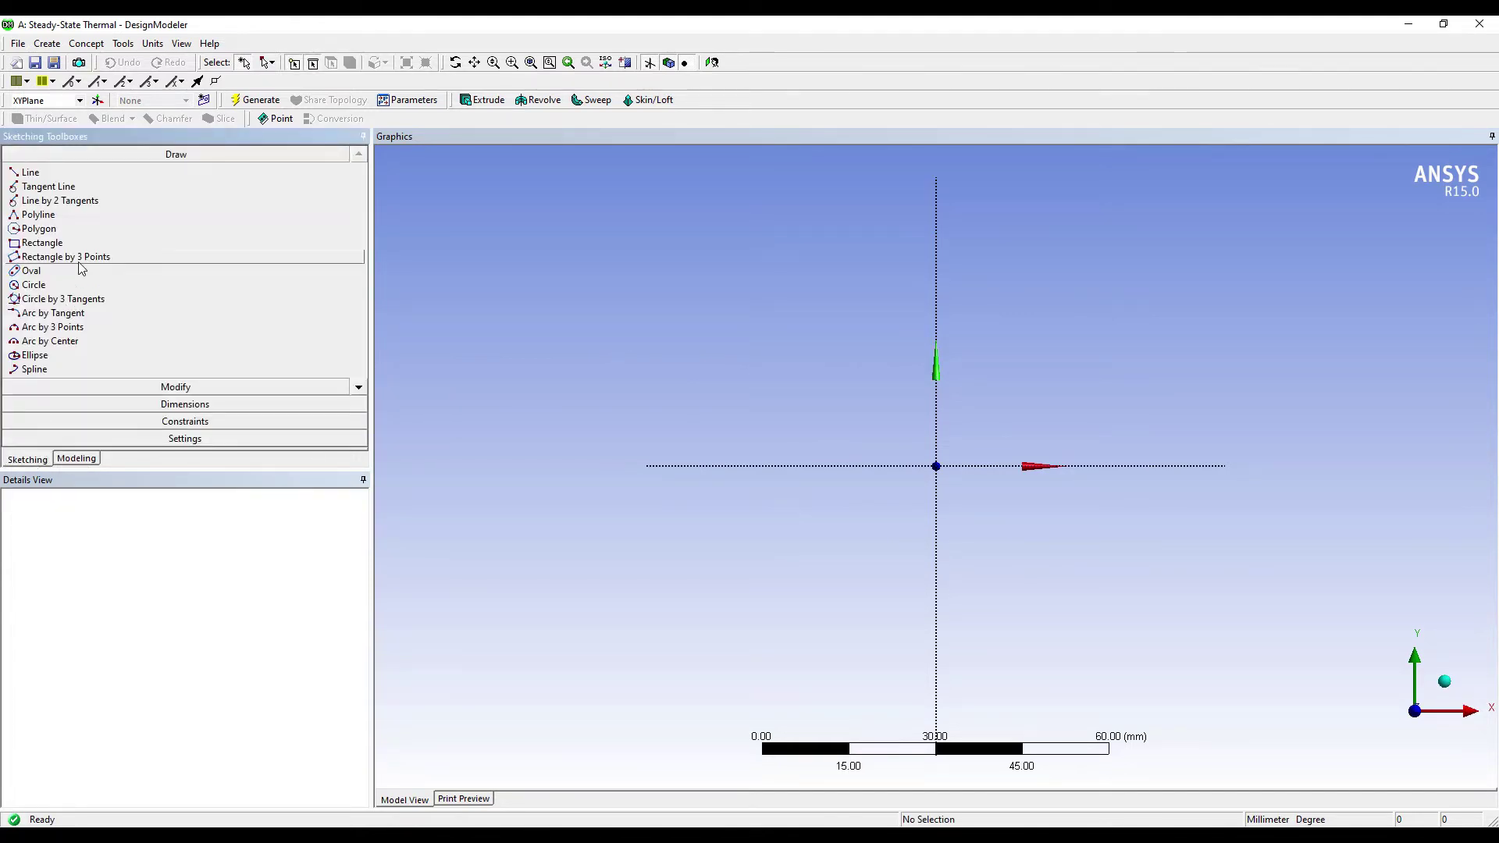
left_click(62, 245)
left_click(704, 329)
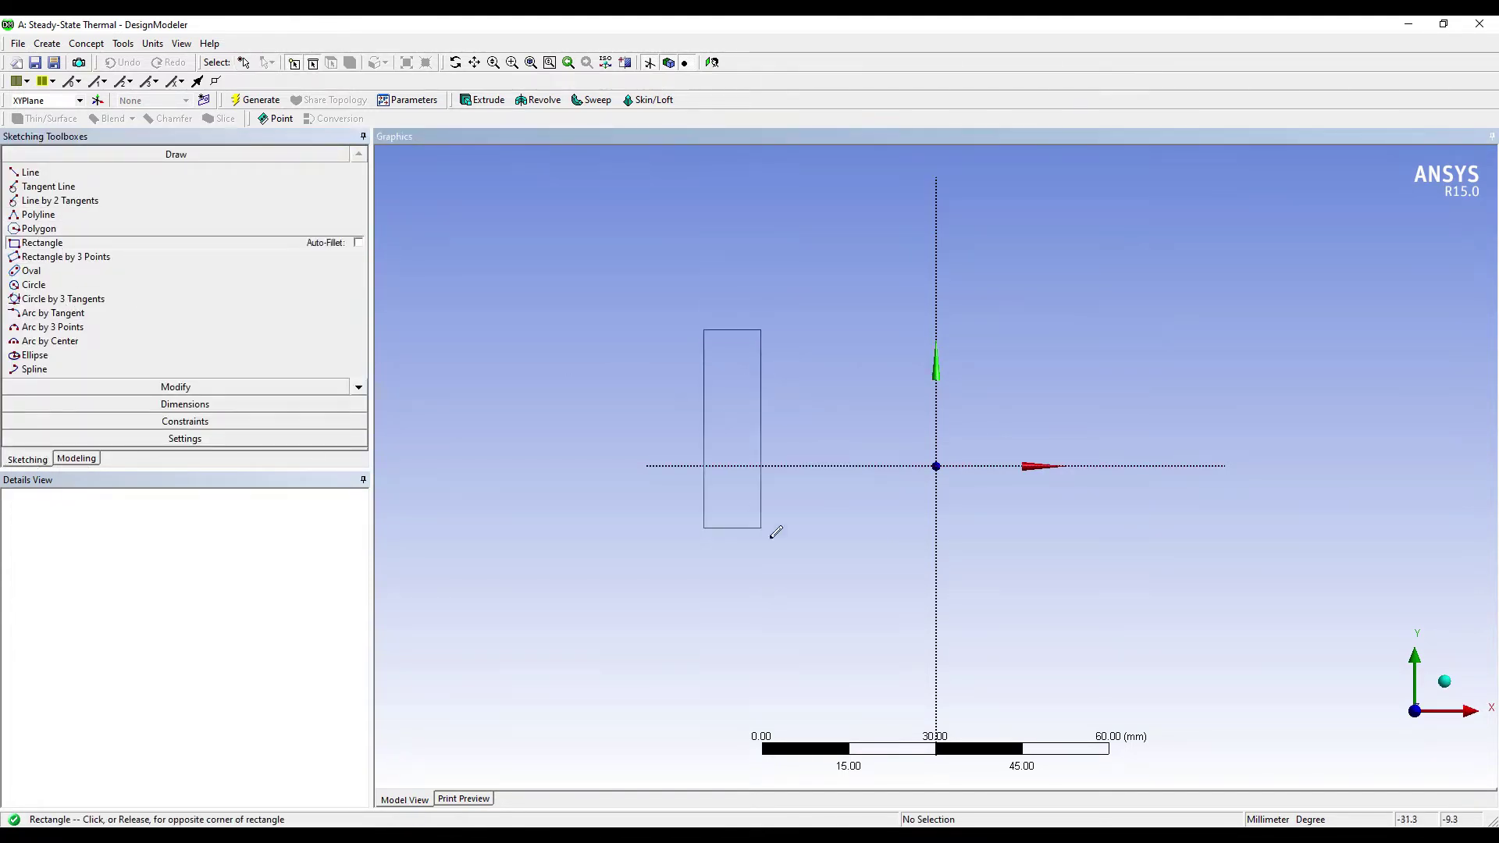
left_click(1236, 582)
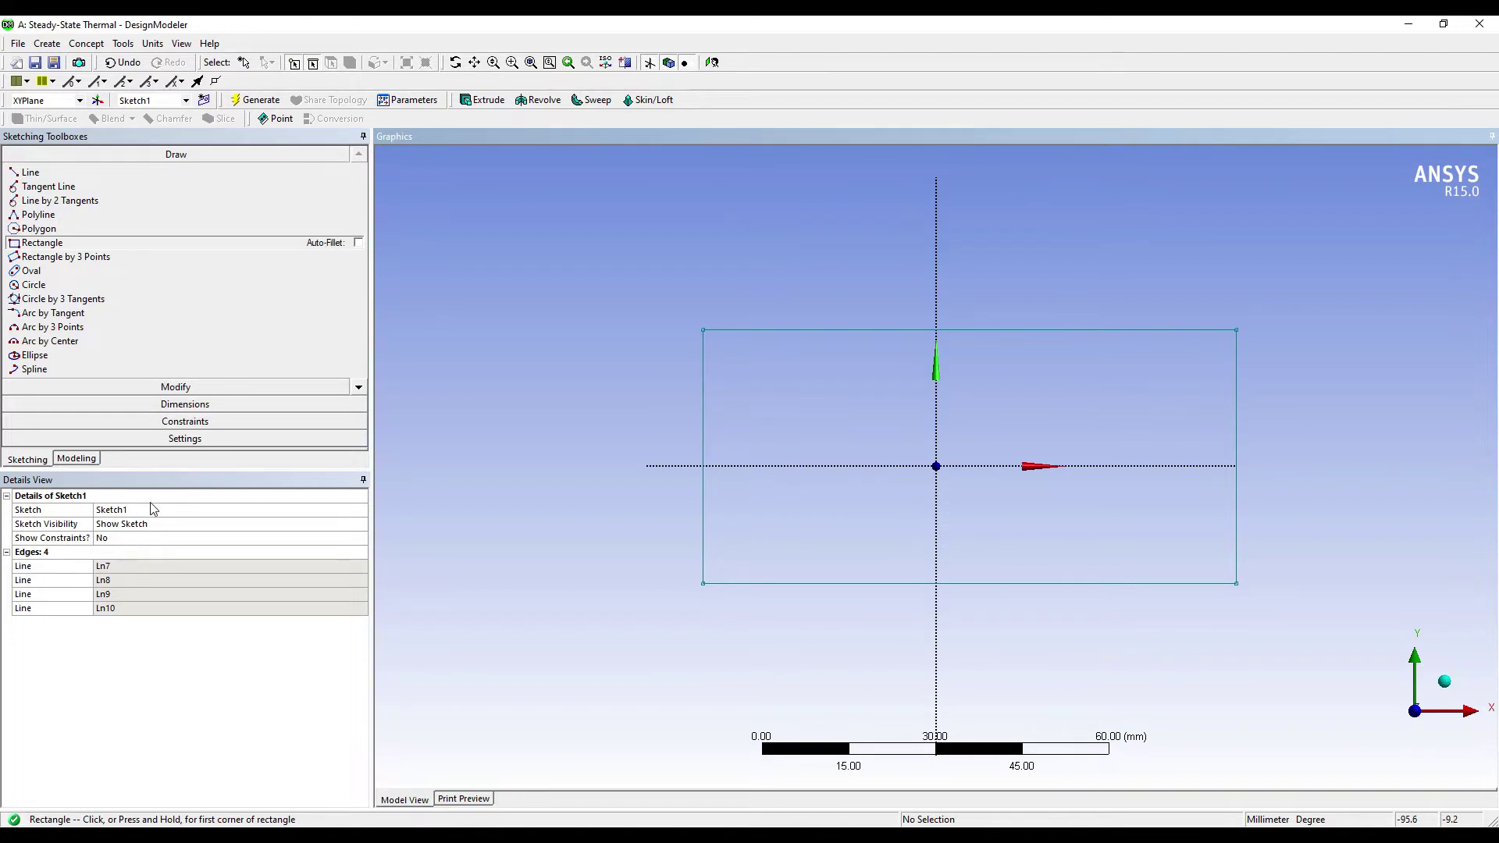
Dimension the rectangle 80 mm wide (H1) and 45 mm tall (V2).
left_click(207, 406)
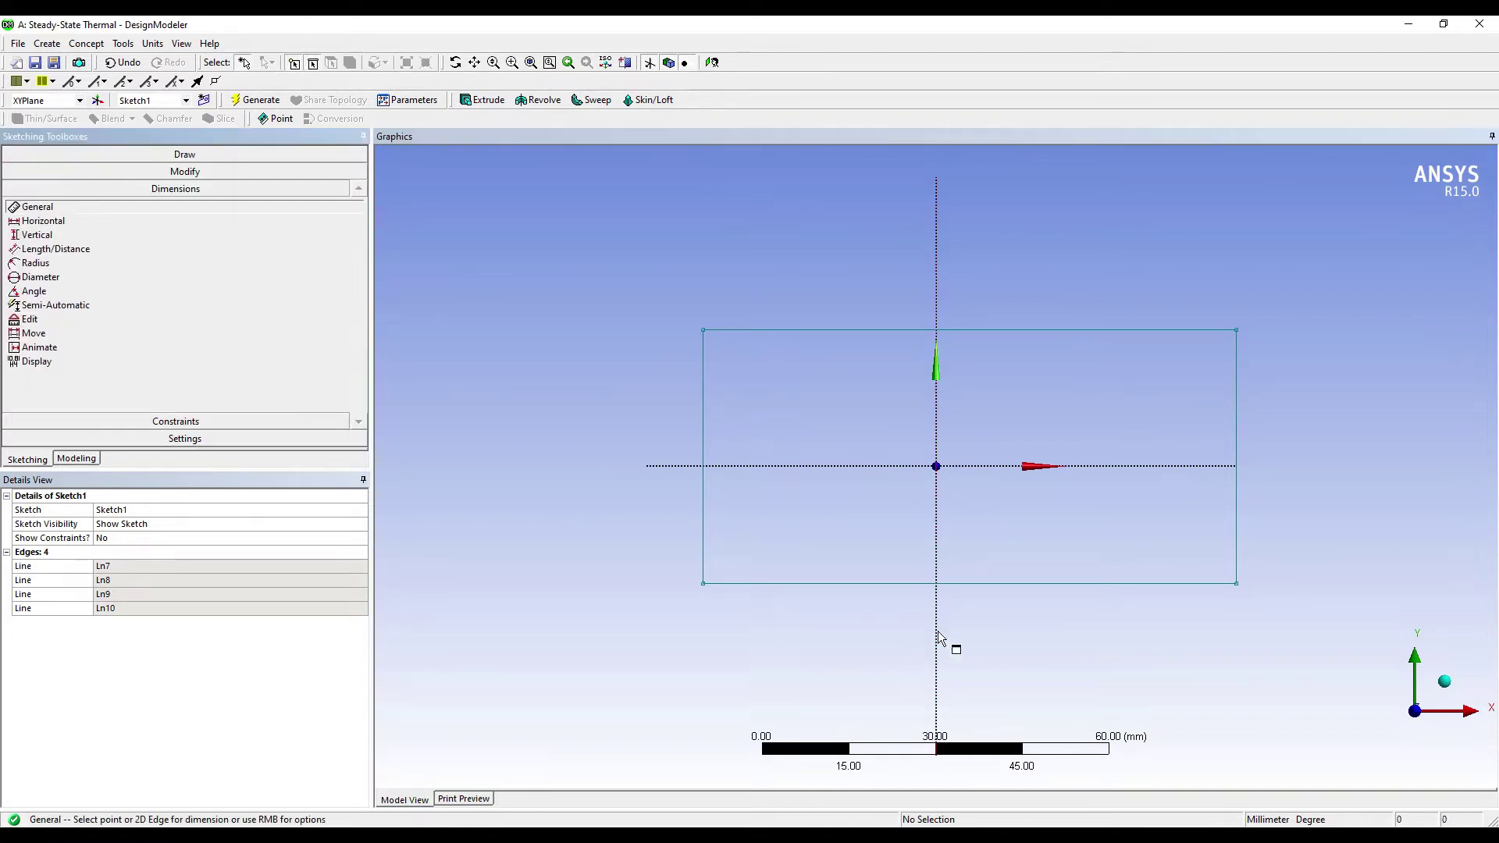
left_click(943, 583)
left_click(946, 605)
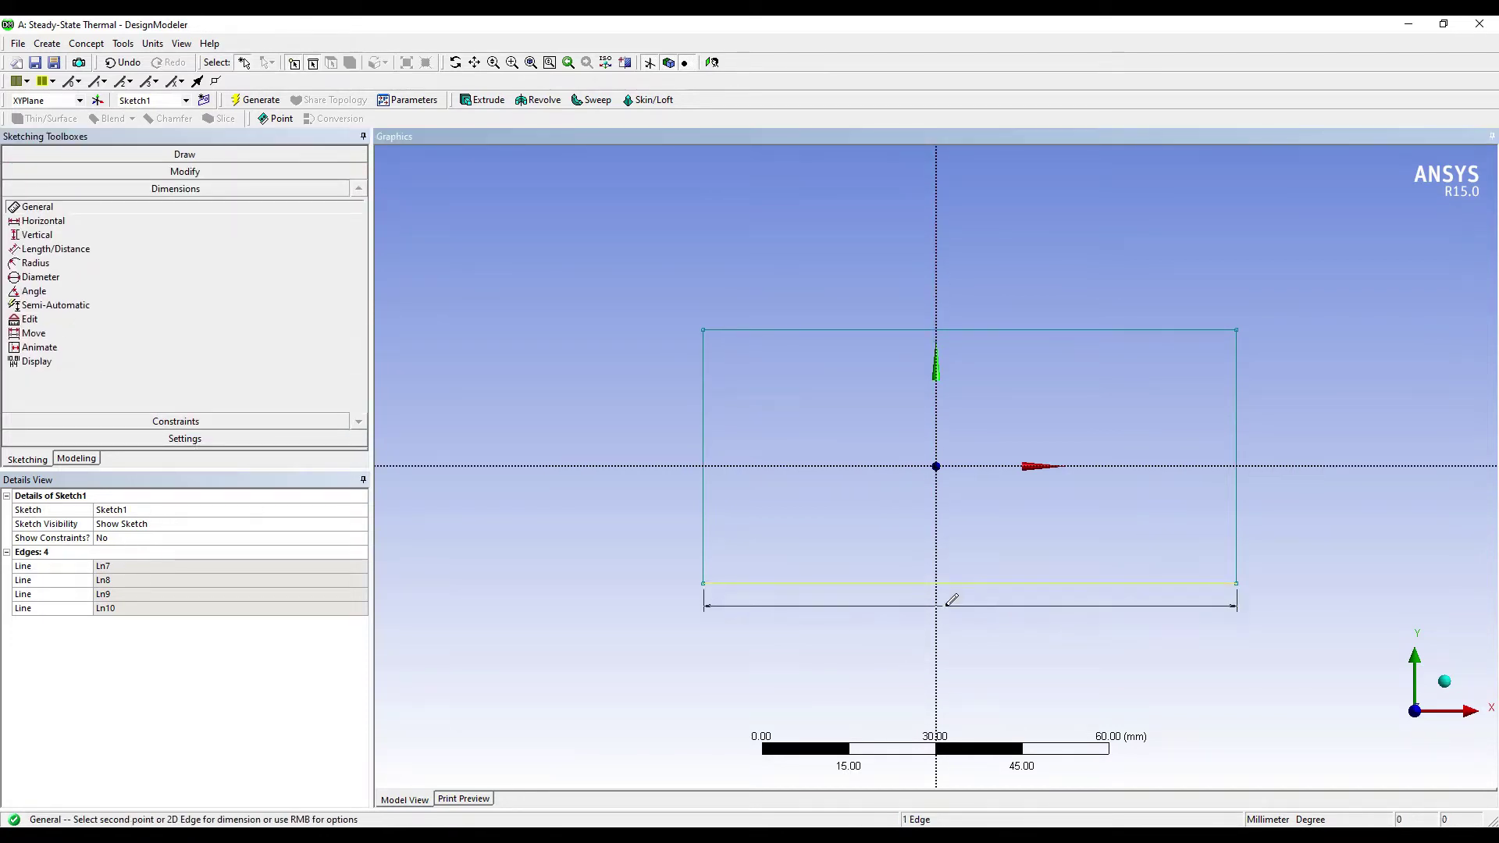
left_click(703, 447)
left_click(676, 453)
left_click(144, 567)
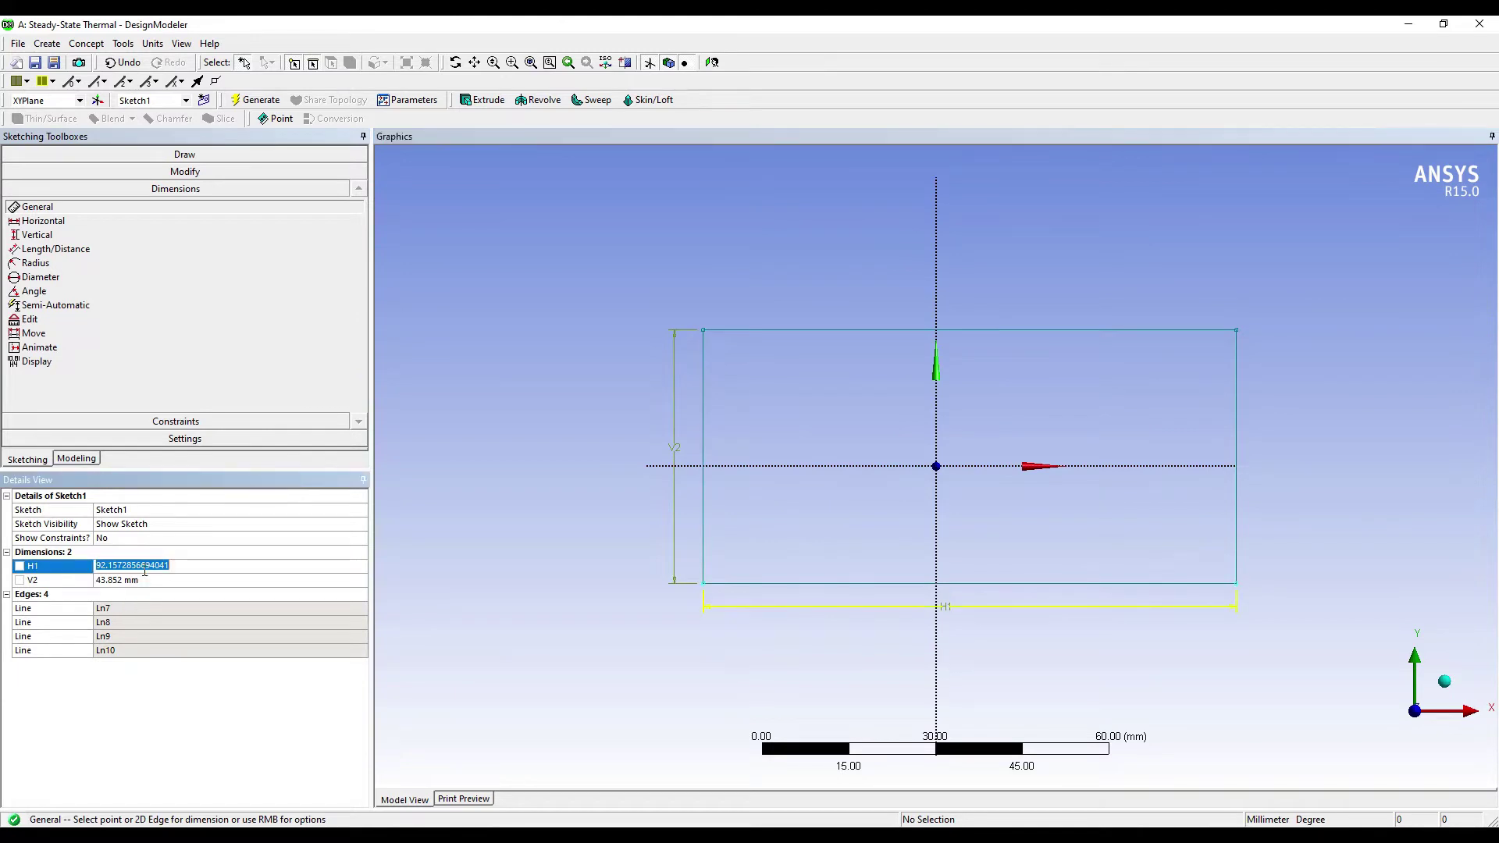
type("80")
left_click(145, 578)
type("45")
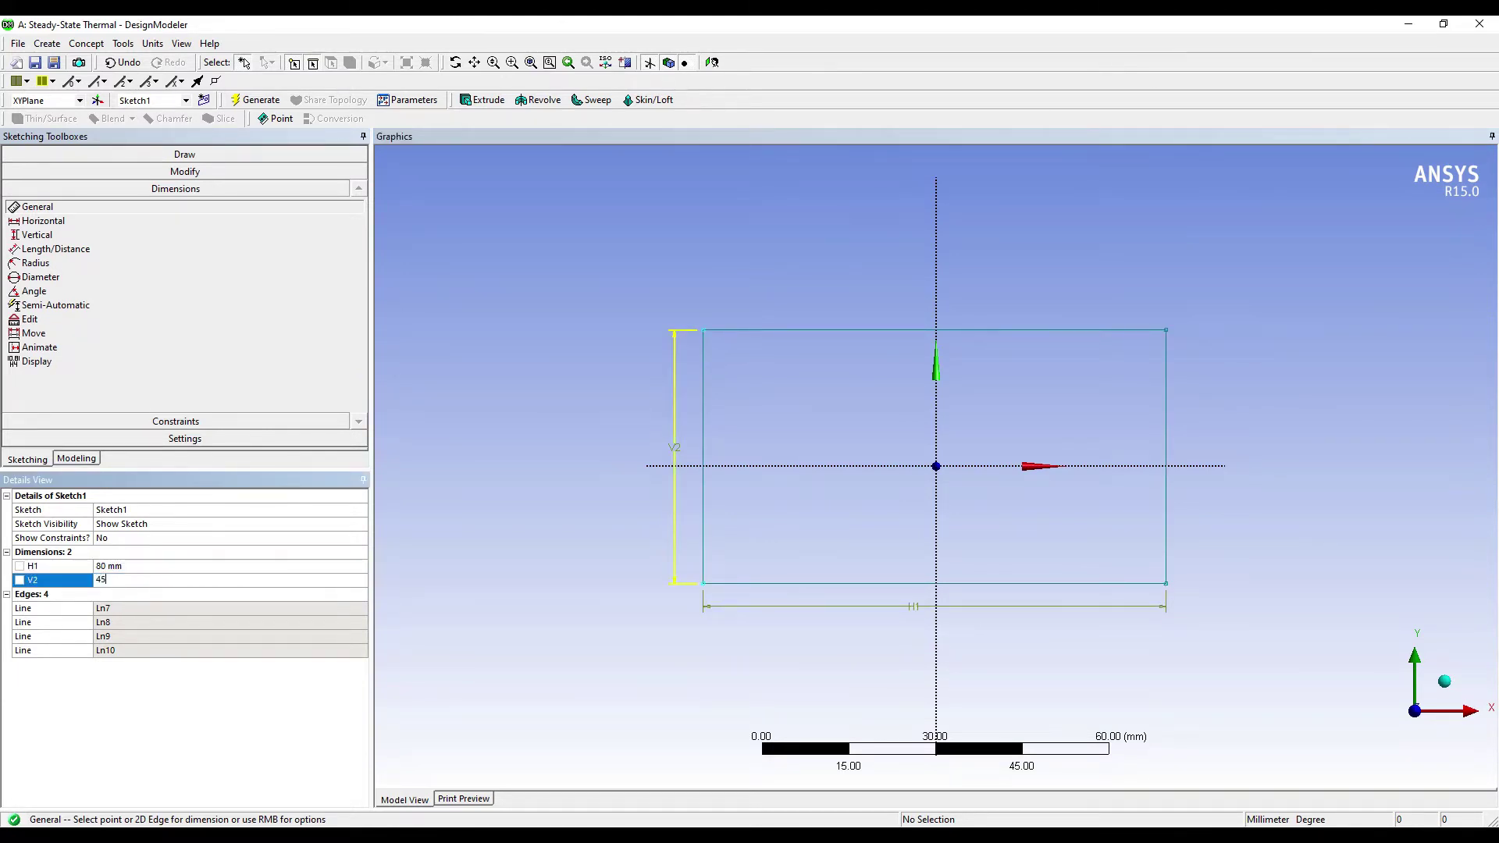
key("Return")
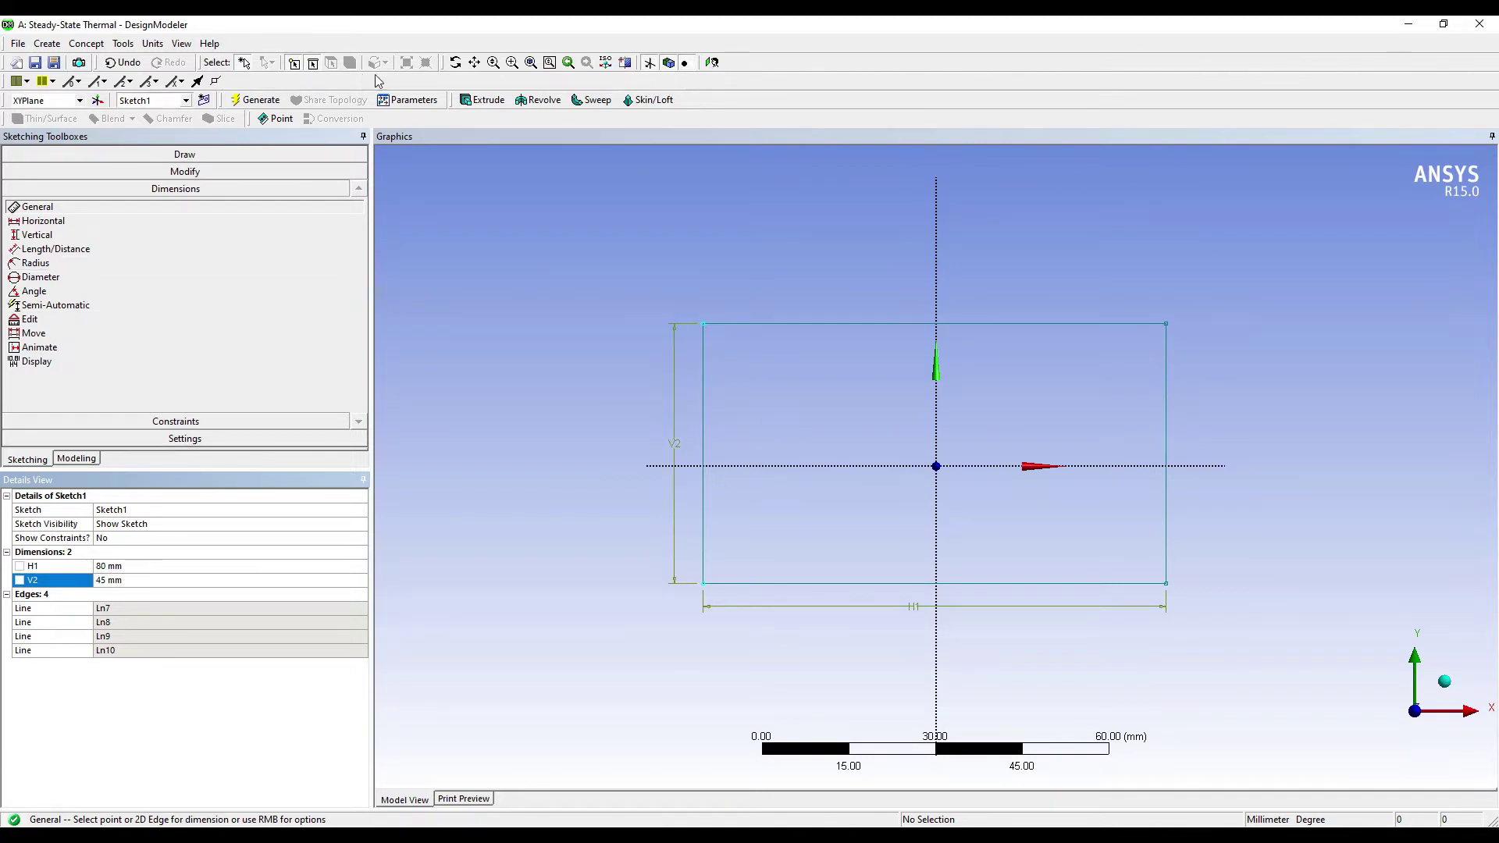
Extrude Sketch1 to a depth of 120 mm and generate the solid box.
left_click(491, 107)
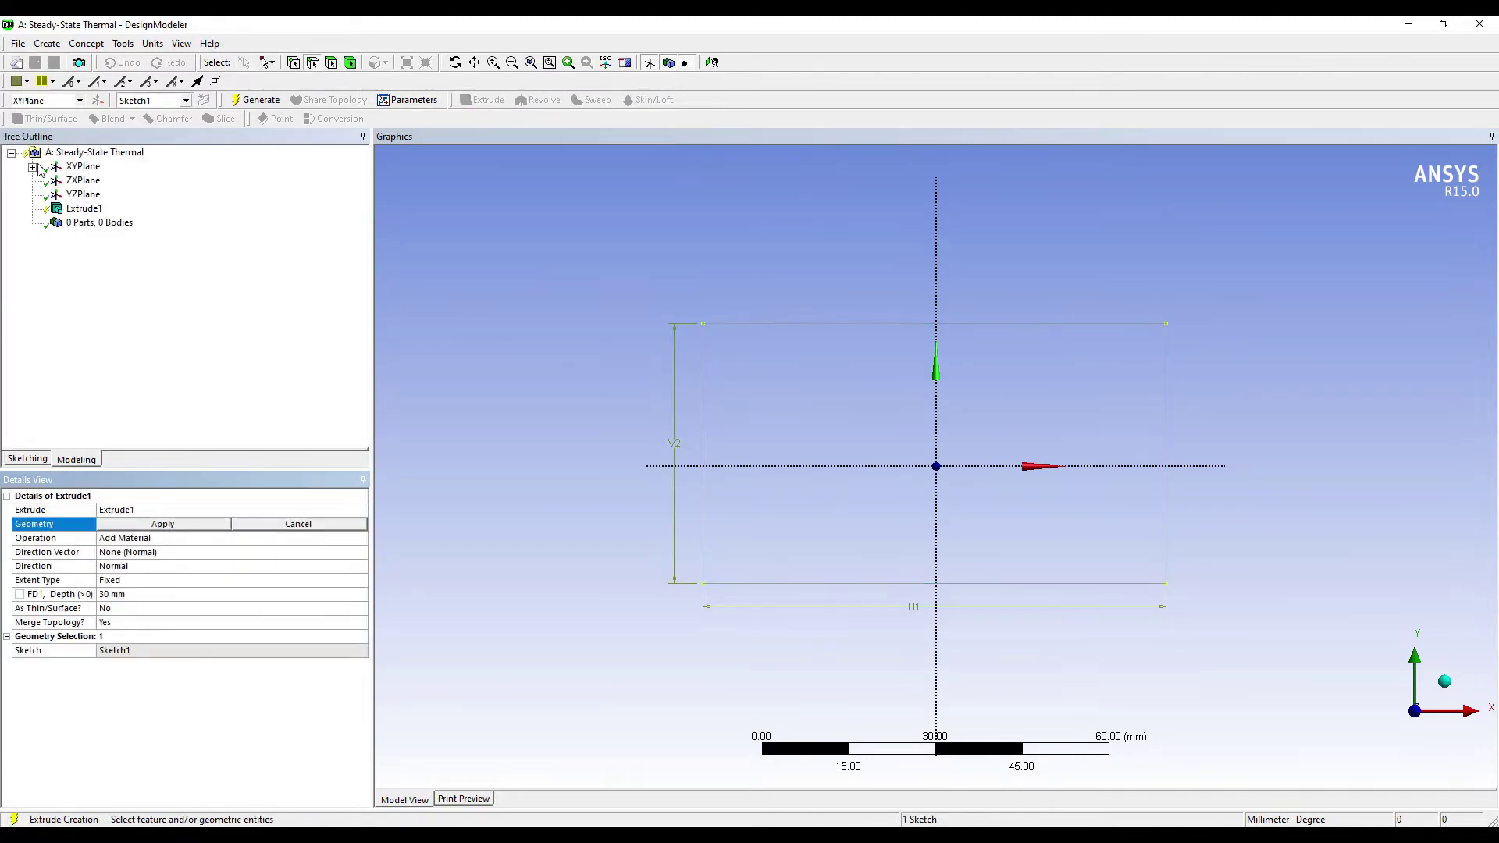
left_click(94, 185)
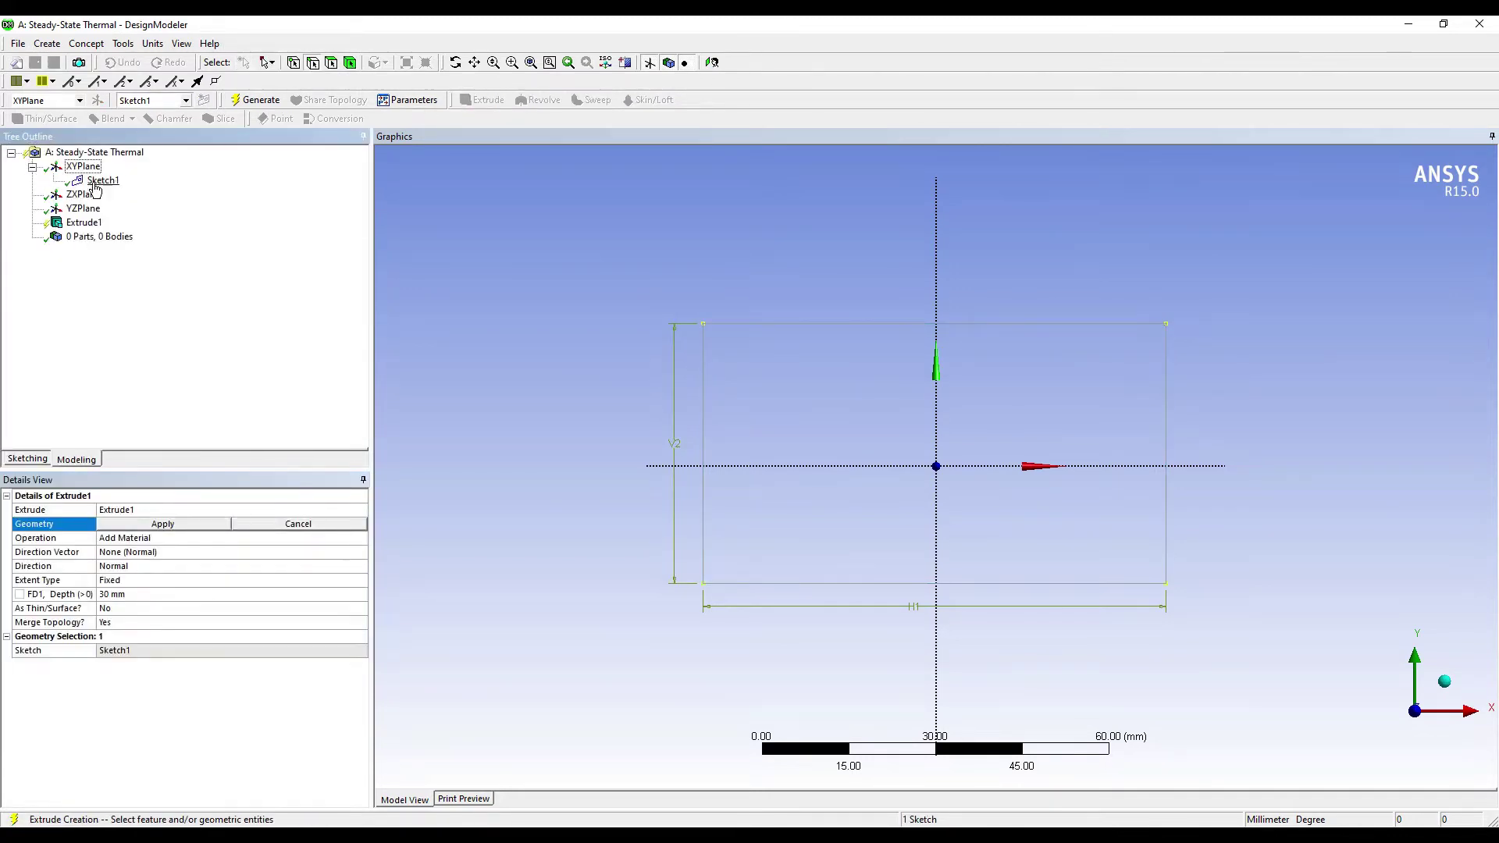
left_click(186, 524)
left_click(154, 596)
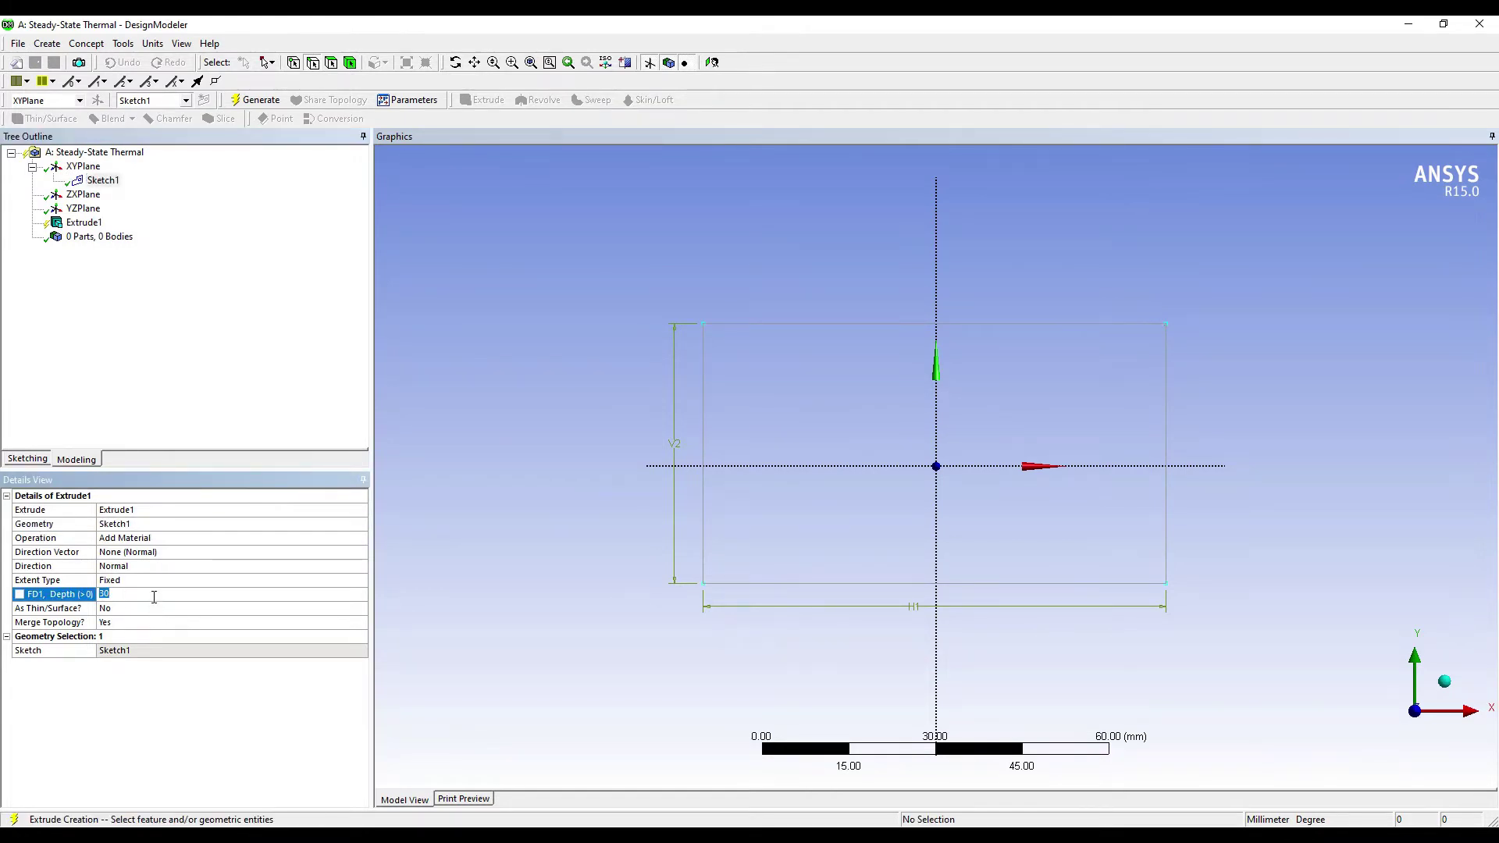
type("120")
key("Return")
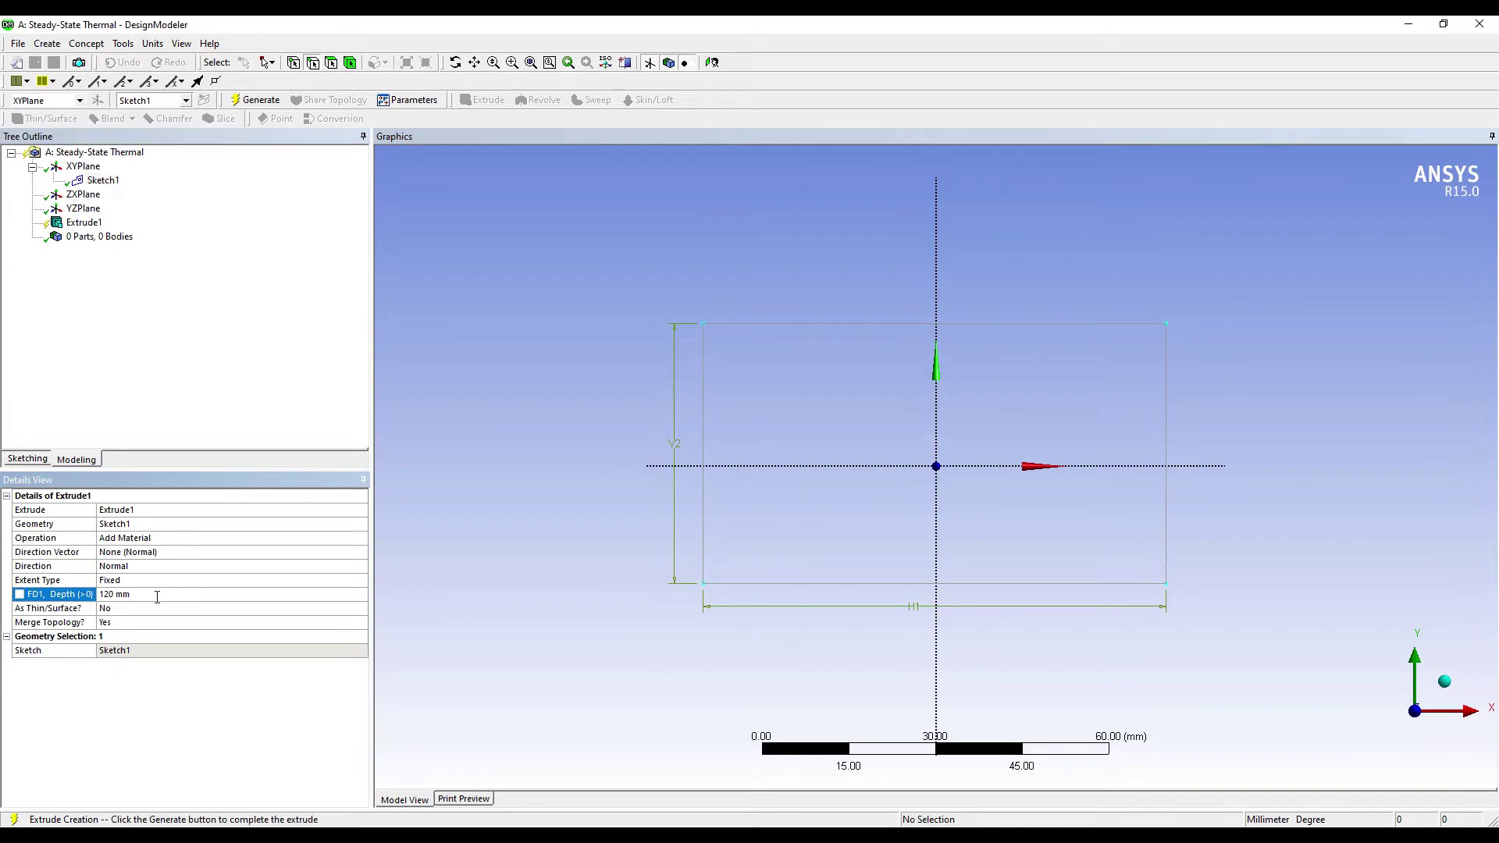
mouse_move(879, 552)
middle_mouse_down()
mouse_move(749, 561)
mouse_move(711, 484)
middle_mouse_up()
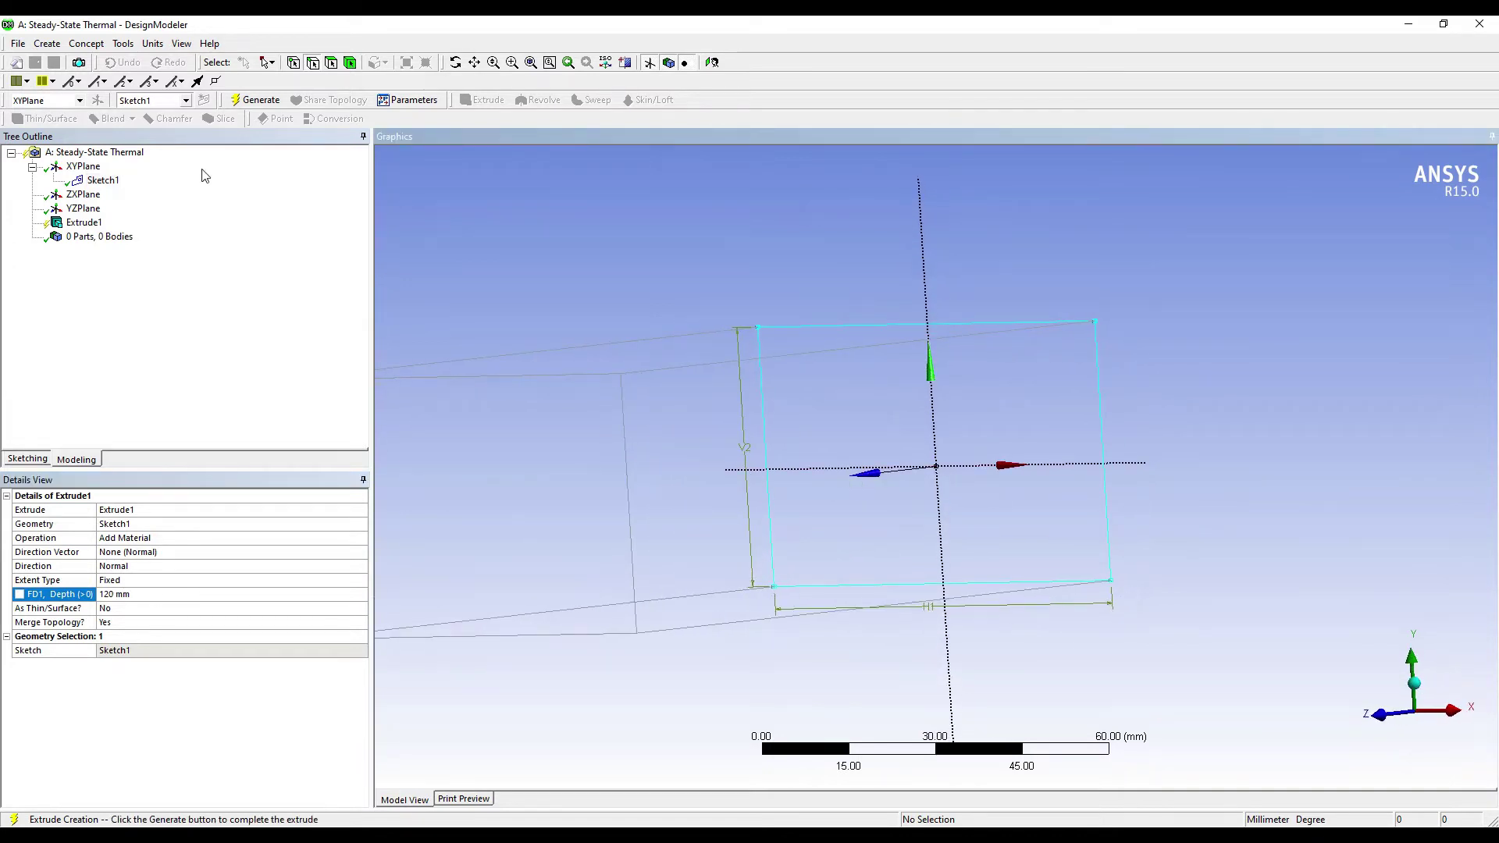
left_click(257, 99)
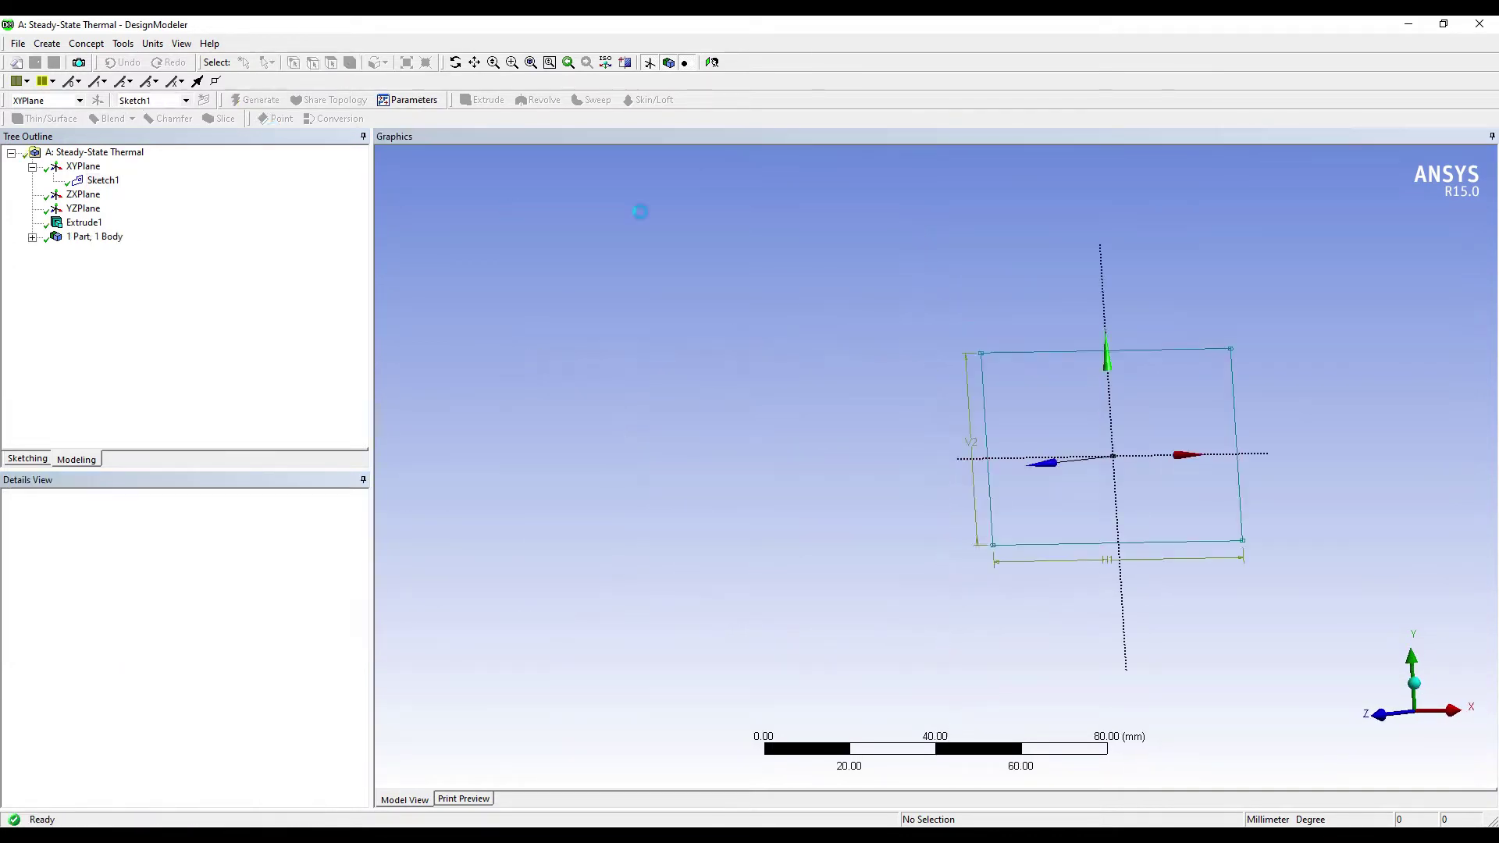
middle_click_drag(796, 472, 1159, 469)
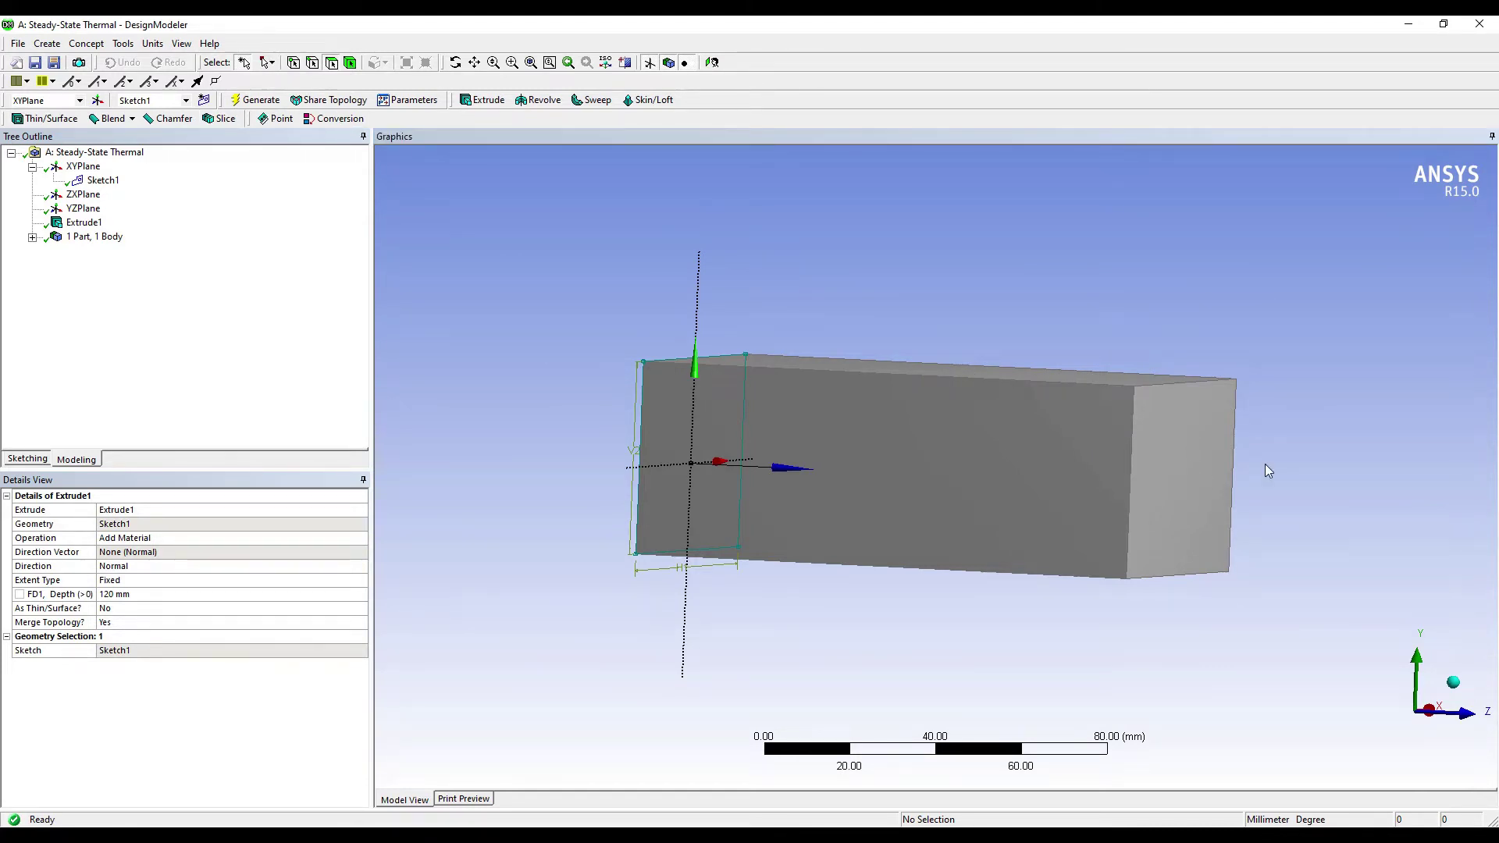
Create Plane4 on the box's end face and view it face-on for sketching.
left_click(1210, 467)
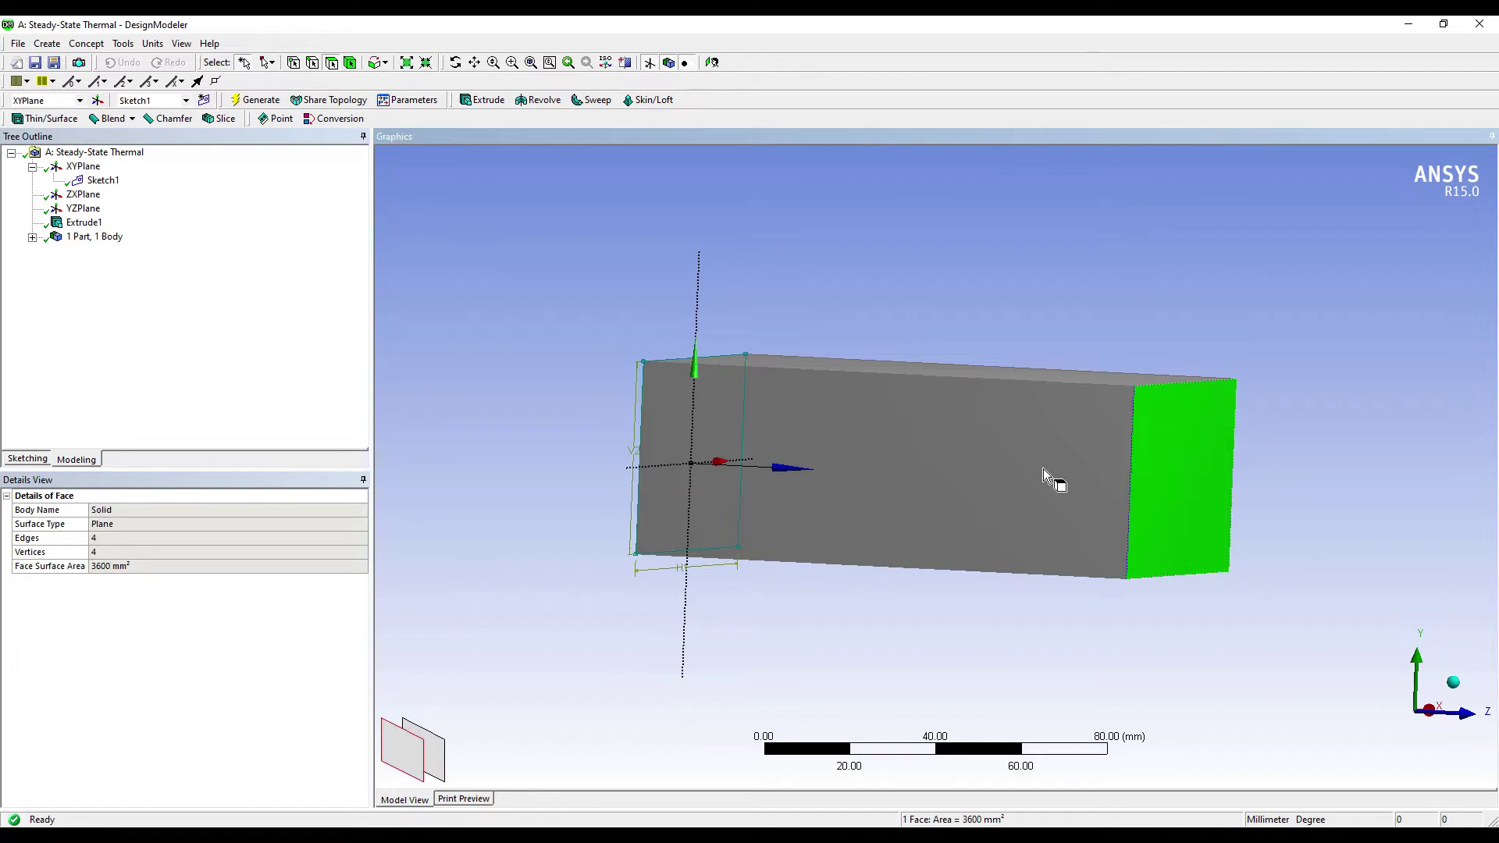
left_click(98, 101)
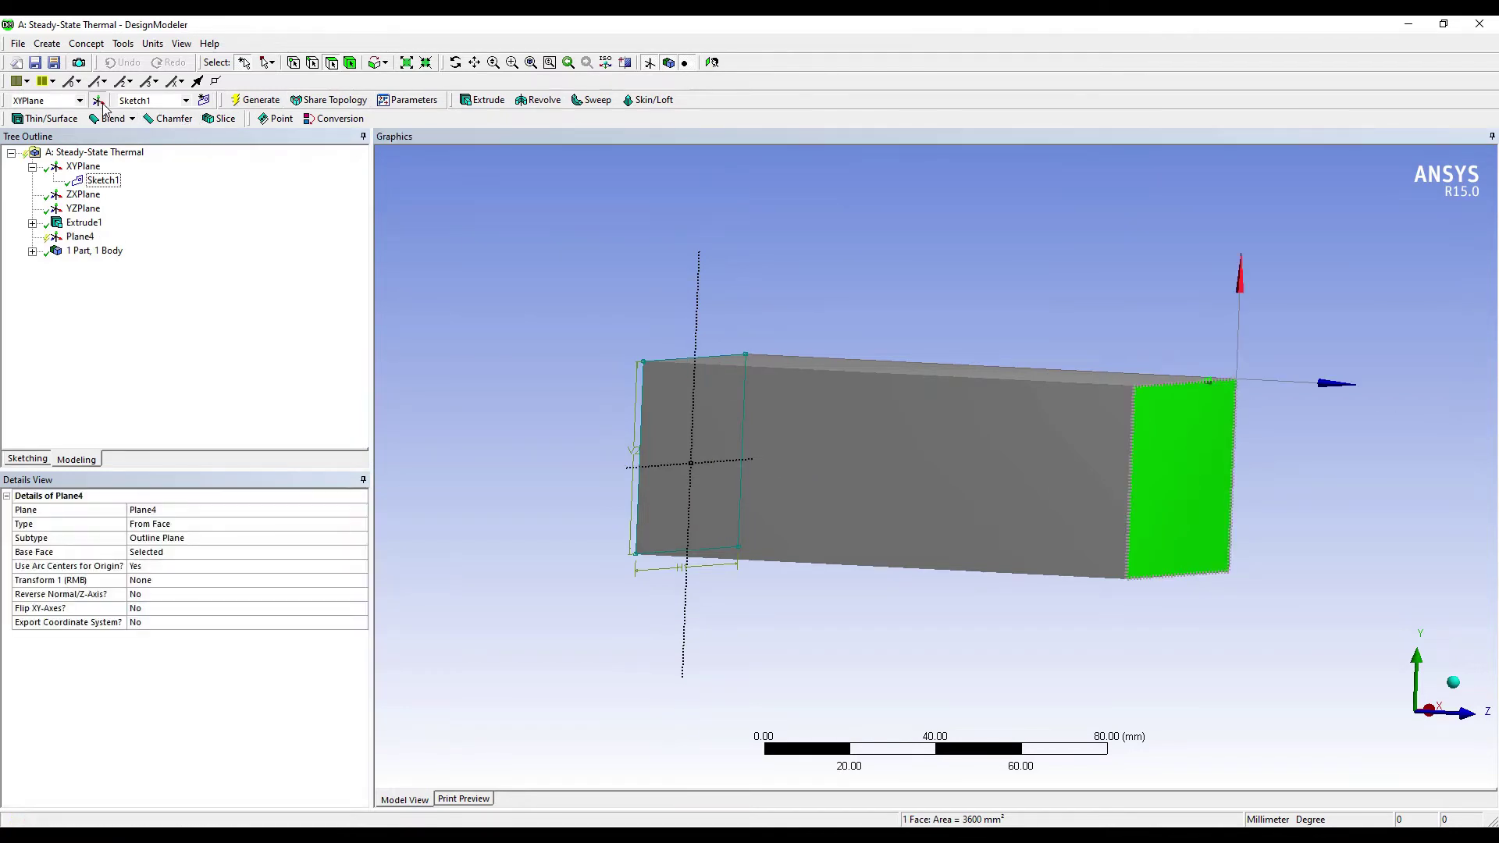
left_click(252, 102)
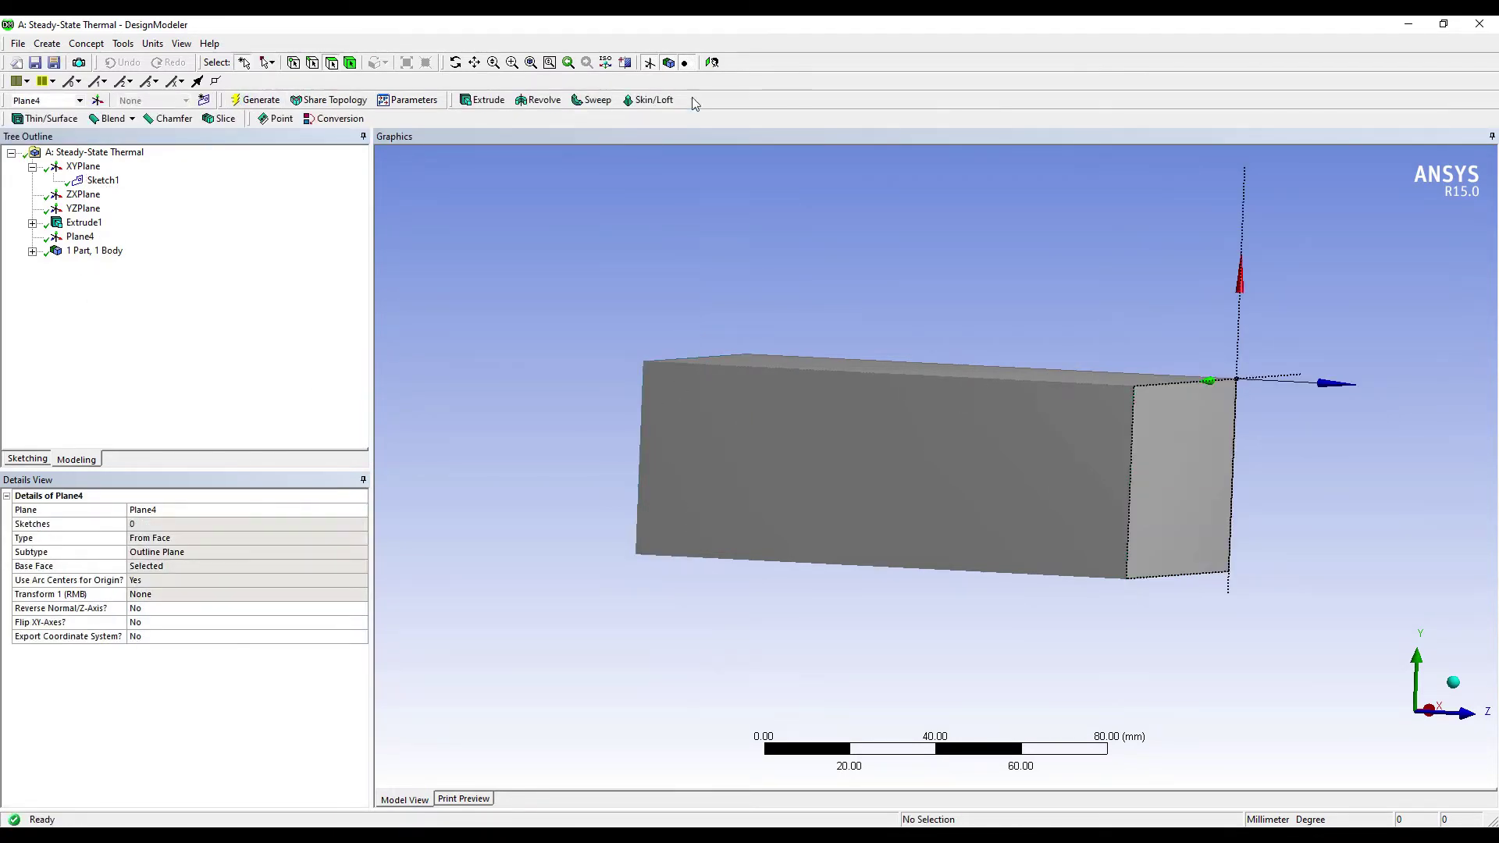
left_click(712, 62)
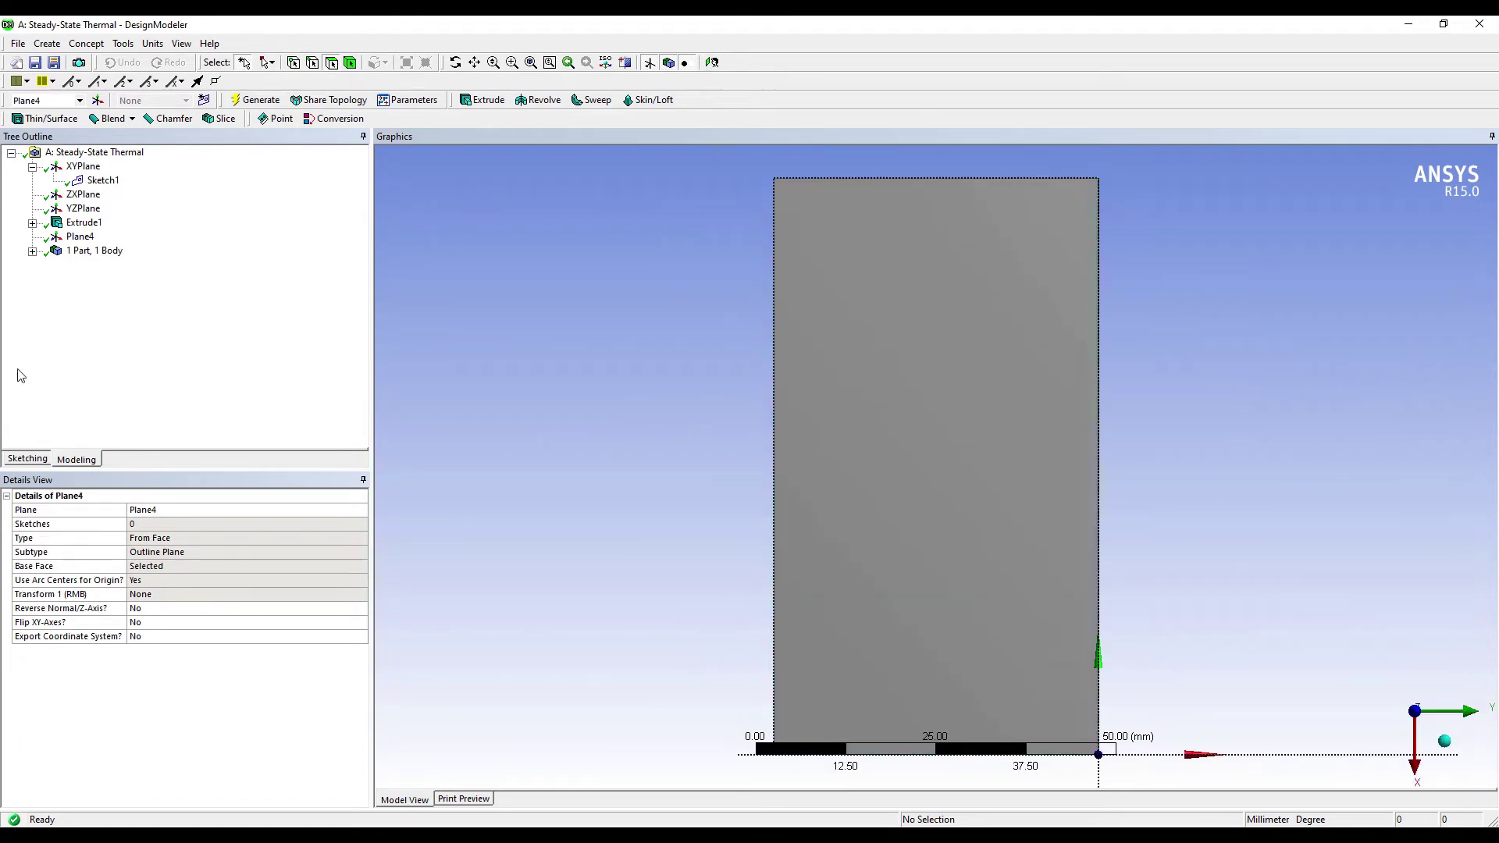
left_click(27, 459)
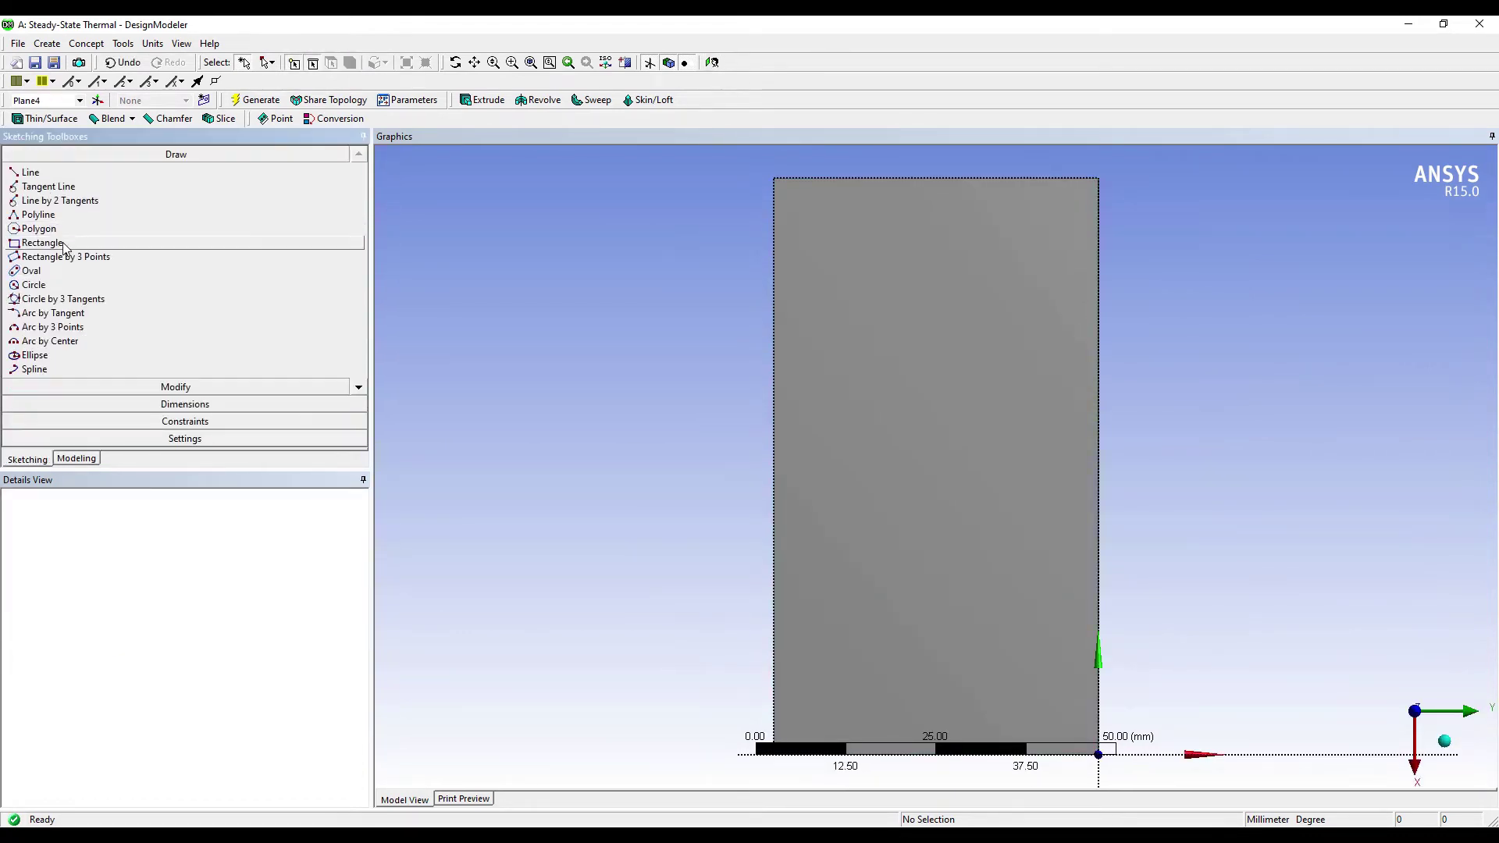
Draw a rectangle for Sketch2 on the Plane4 end face.
left_click(43, 243)
left_click(821, 244)
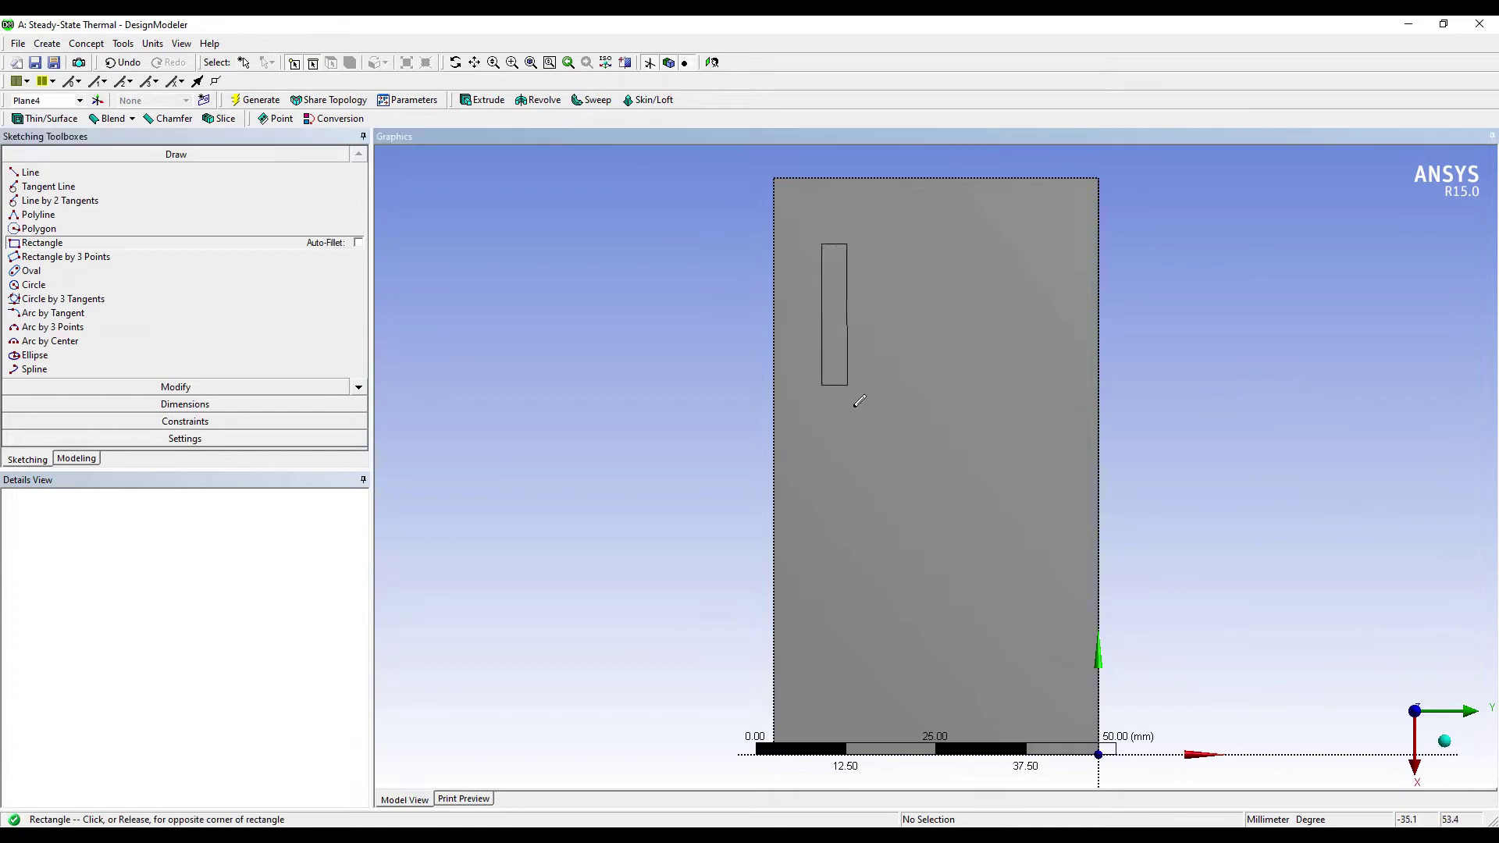
left_click(1017, 692)
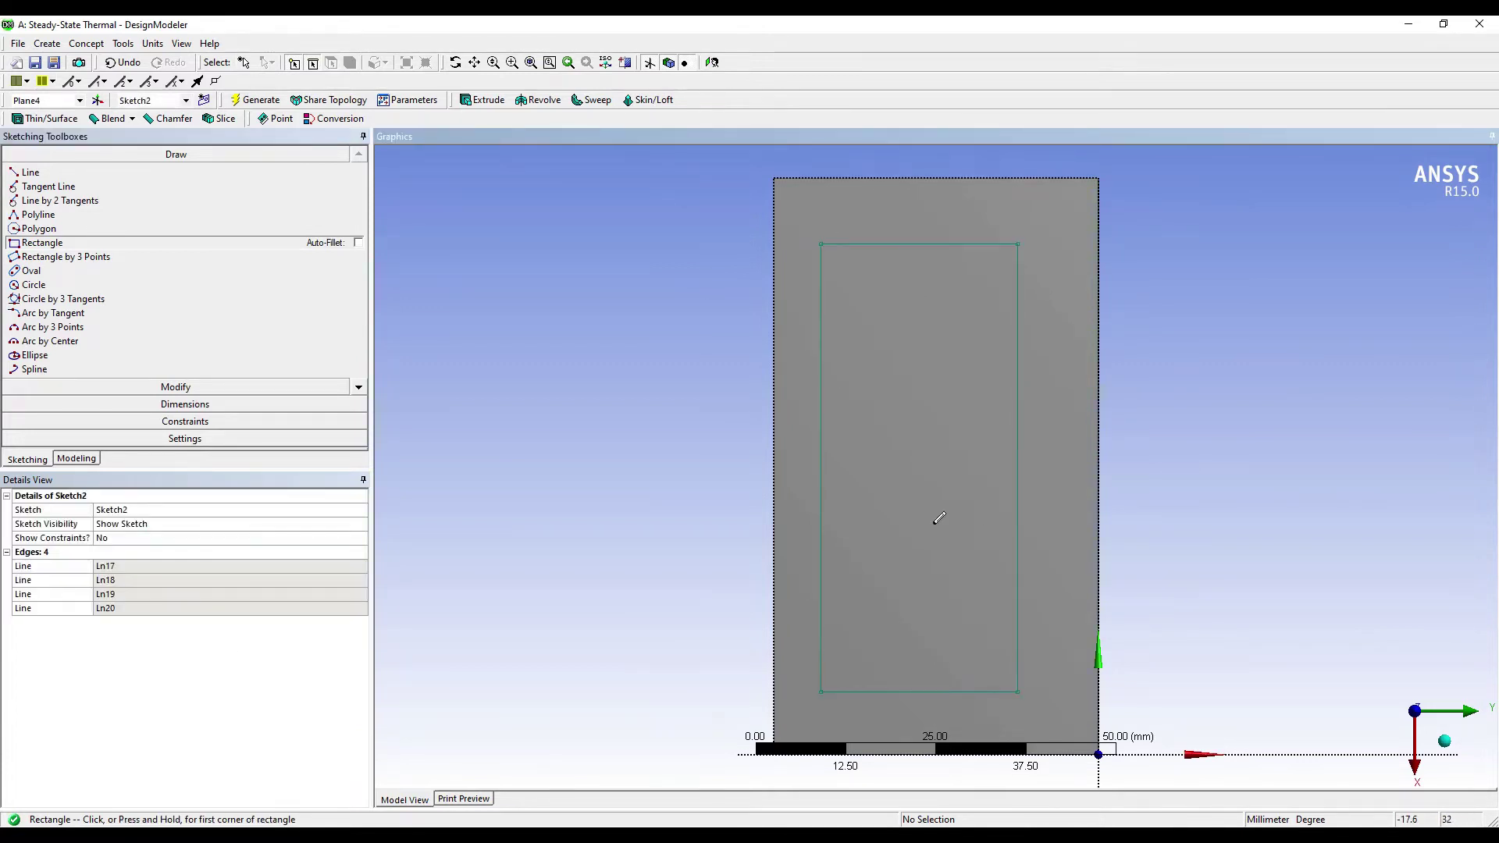
Make the rectangle's top, right, bottom and left edges coincident with the face edges.
left_click(184, 422)
left_click(88, 297)
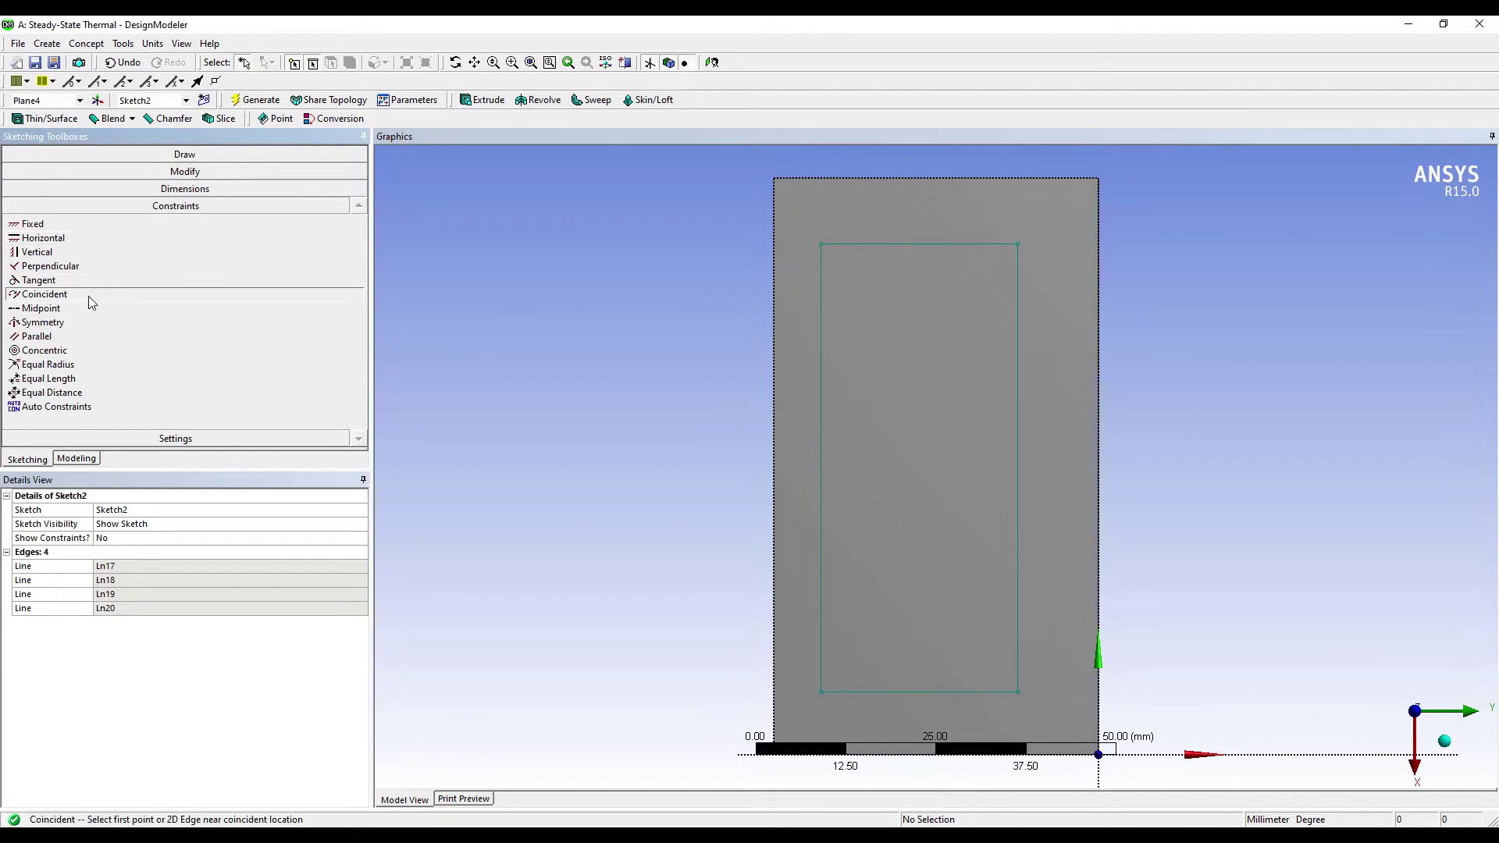
left_click(912, 245)
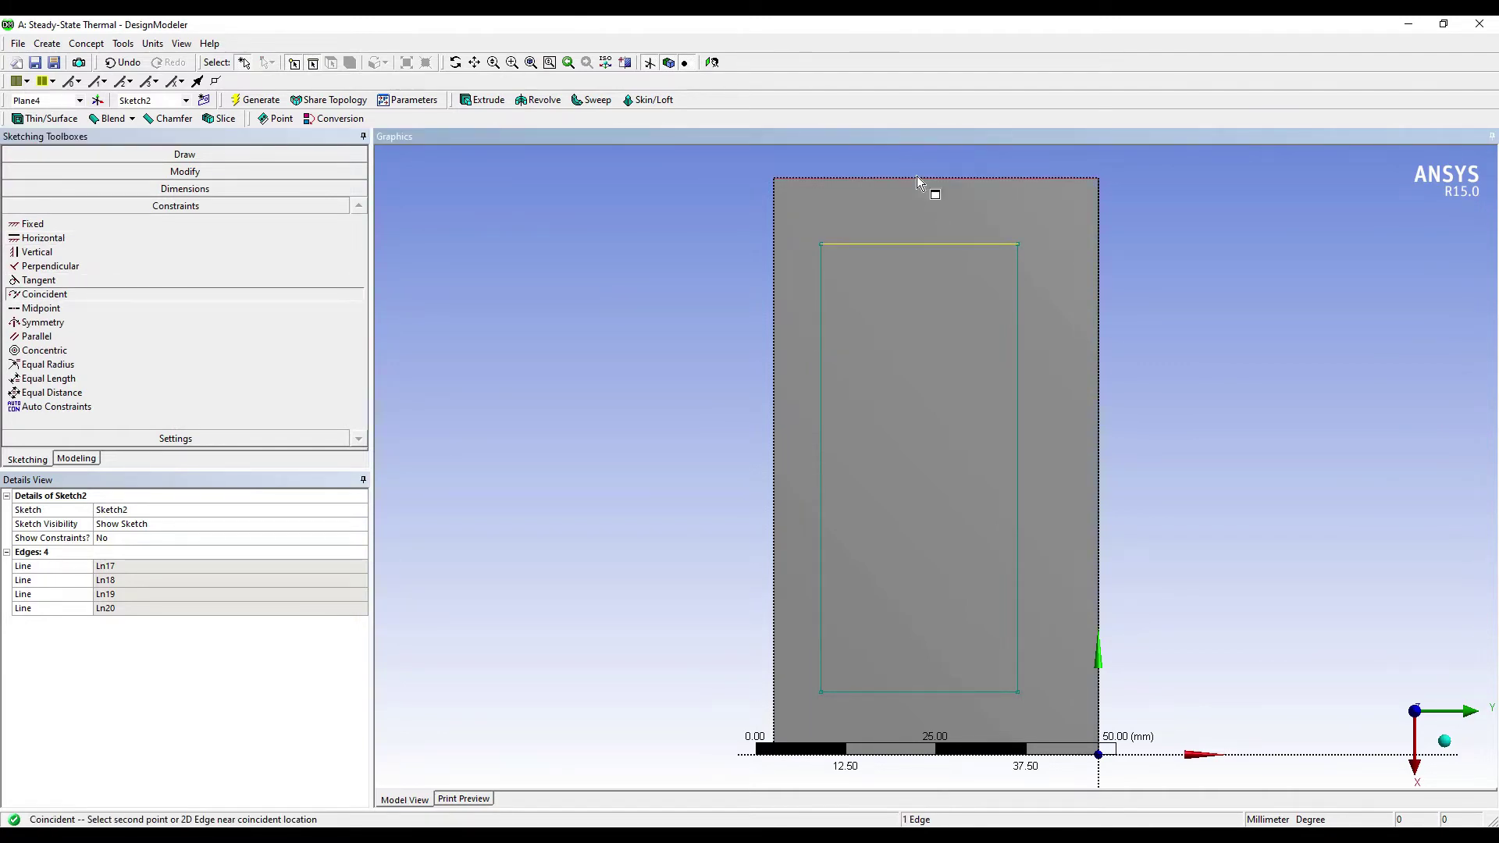
left_click(916, 178)
left_click(1018, 317)
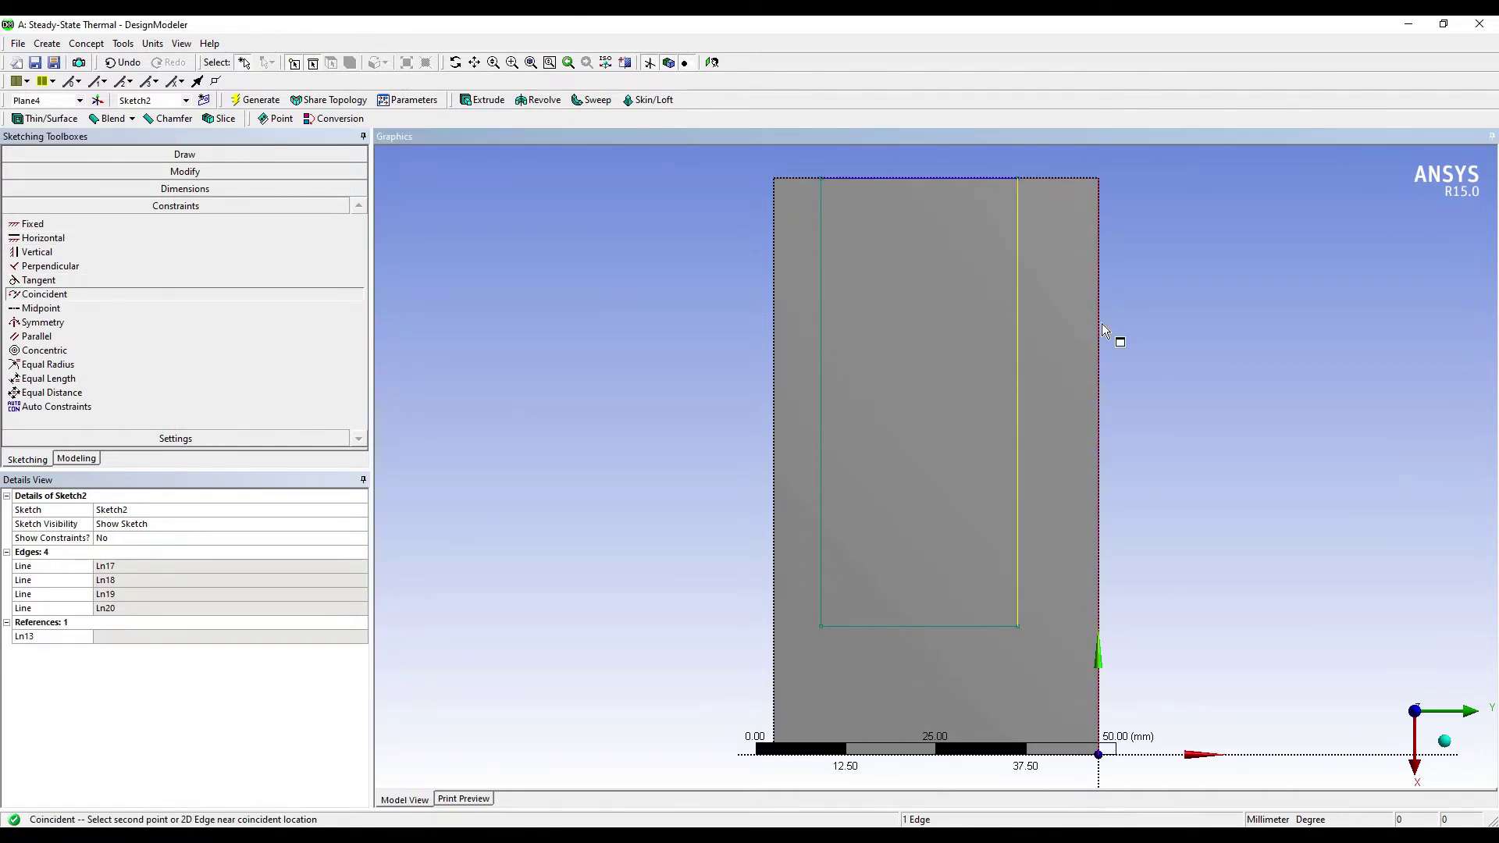
left_click(1099, 326)
left_click(954, 627)
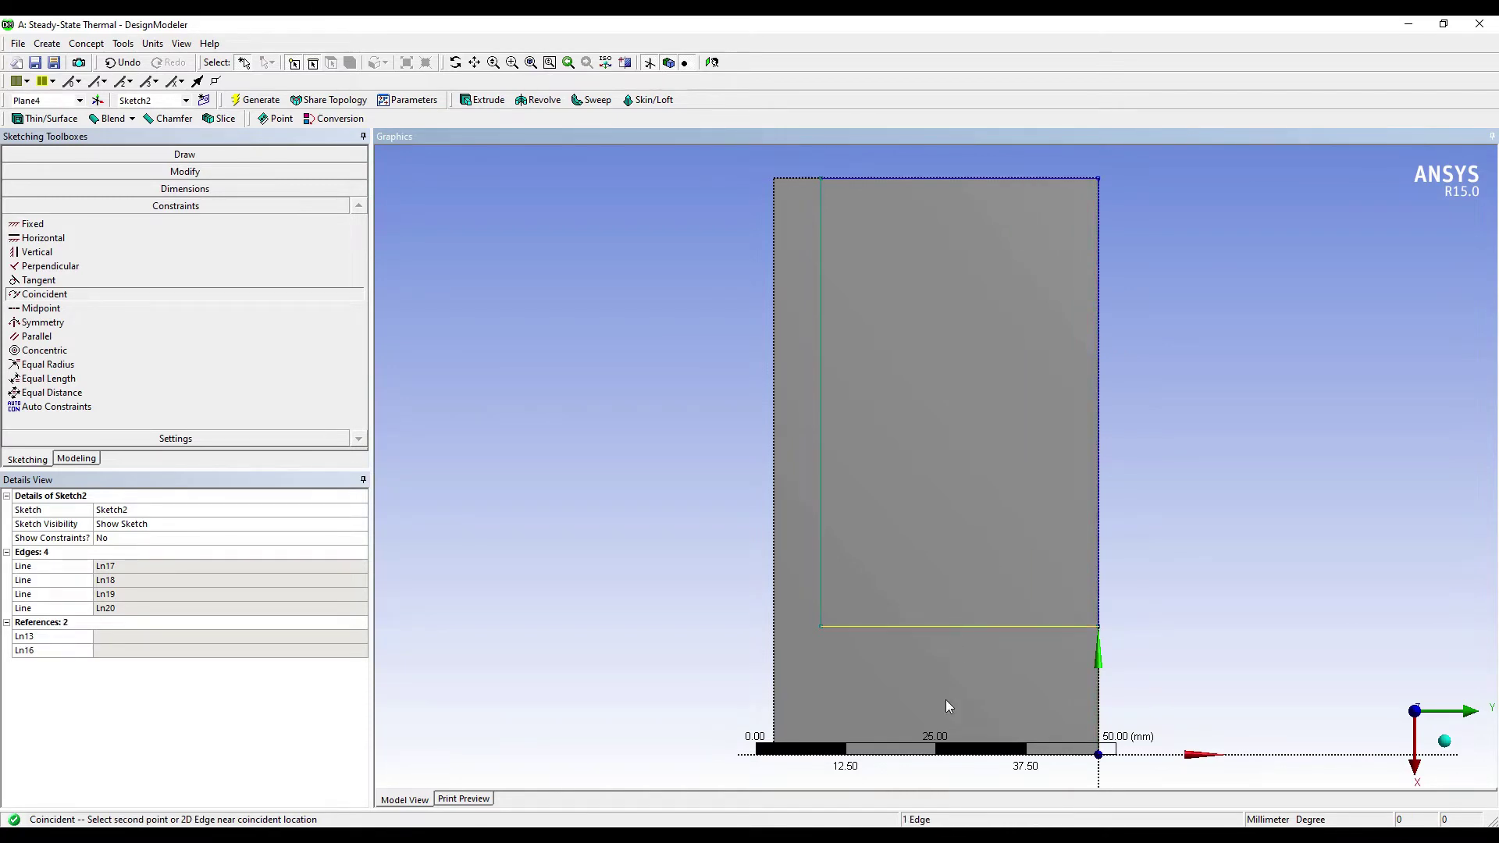
left_click(997, 761)
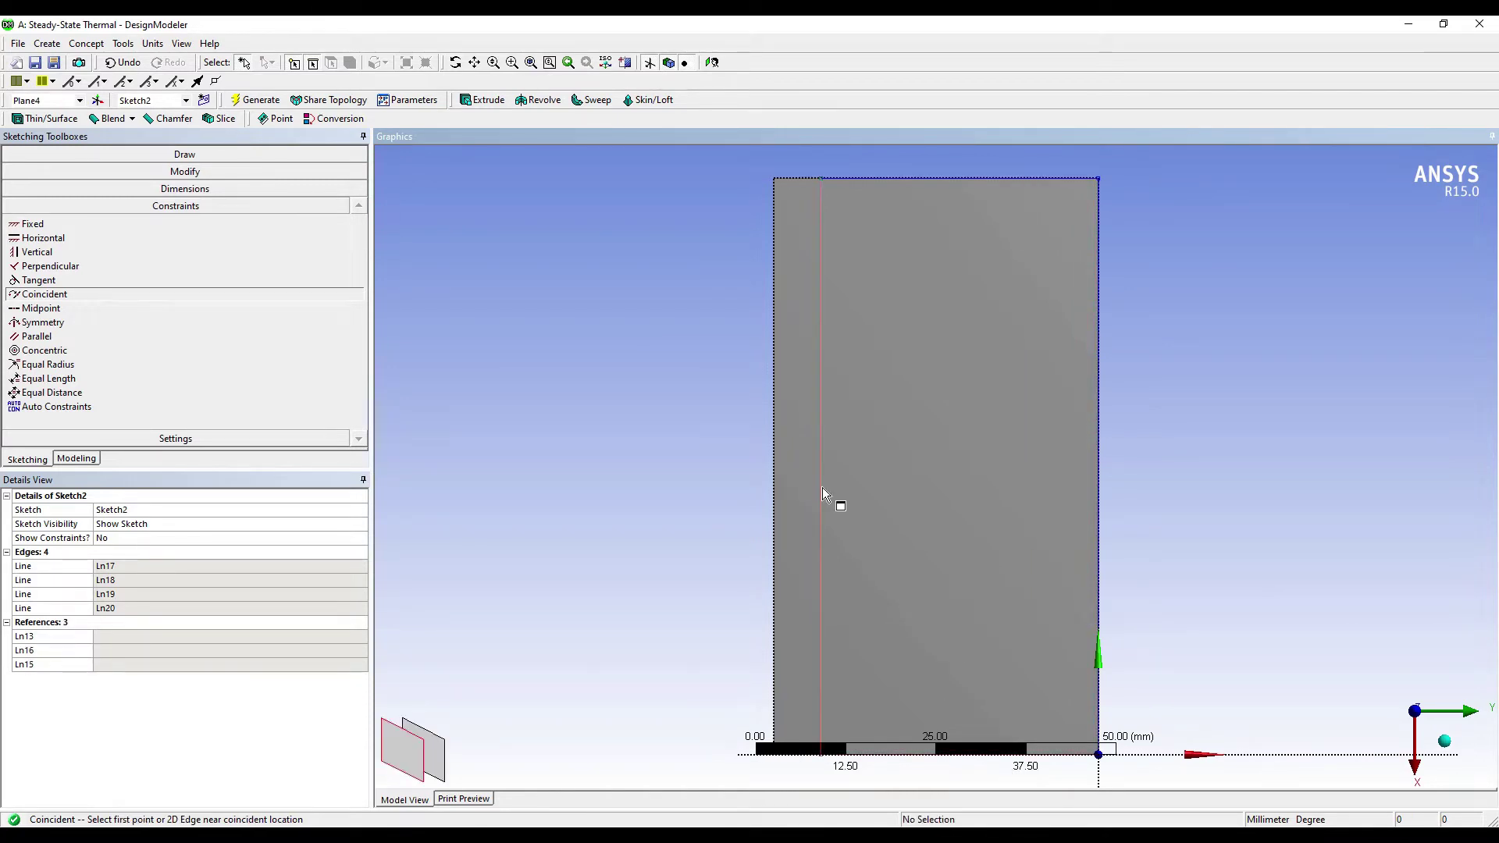
left_click(822, 487)
left_click(775, 493)
mouse_move(897, 408)
middle_mouse_down()
mouse_move(815, 409)
mouse_move(705, 372)
mouse_move(763, 465)
mouse_move(950, 431)
mouse_move(1067, 454)
mouse_move(879, 386)
mouse_move(793, 458)
mouse_move(794, 416)
mouse_move(943, 478)
mouse_move(937, 456)
middle_mouse_up()
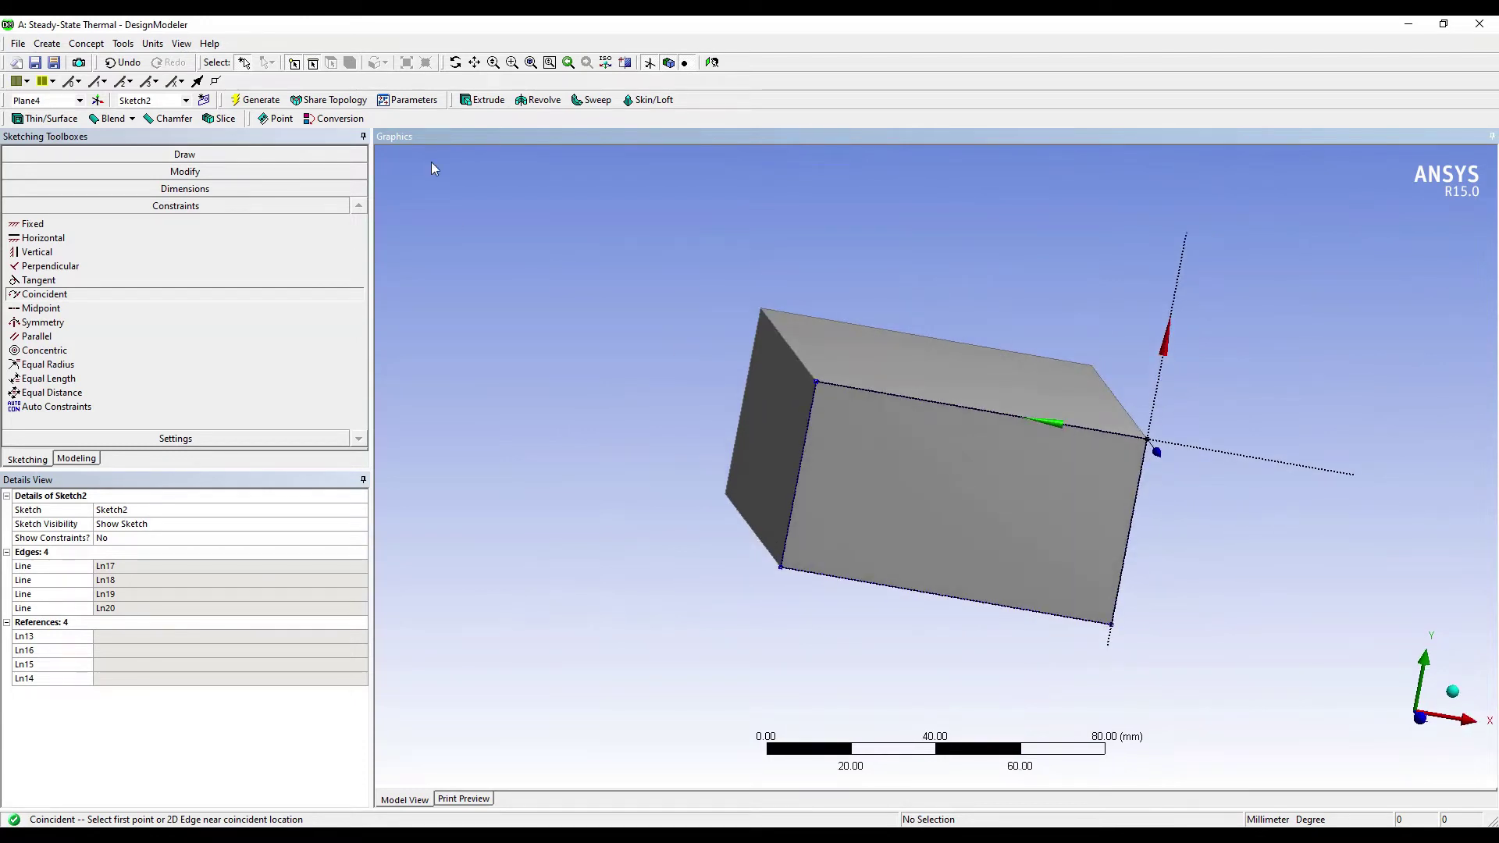
Set up Extrude2 from Sketch2 using the Add Frozen operation.
left_click(485, 102)
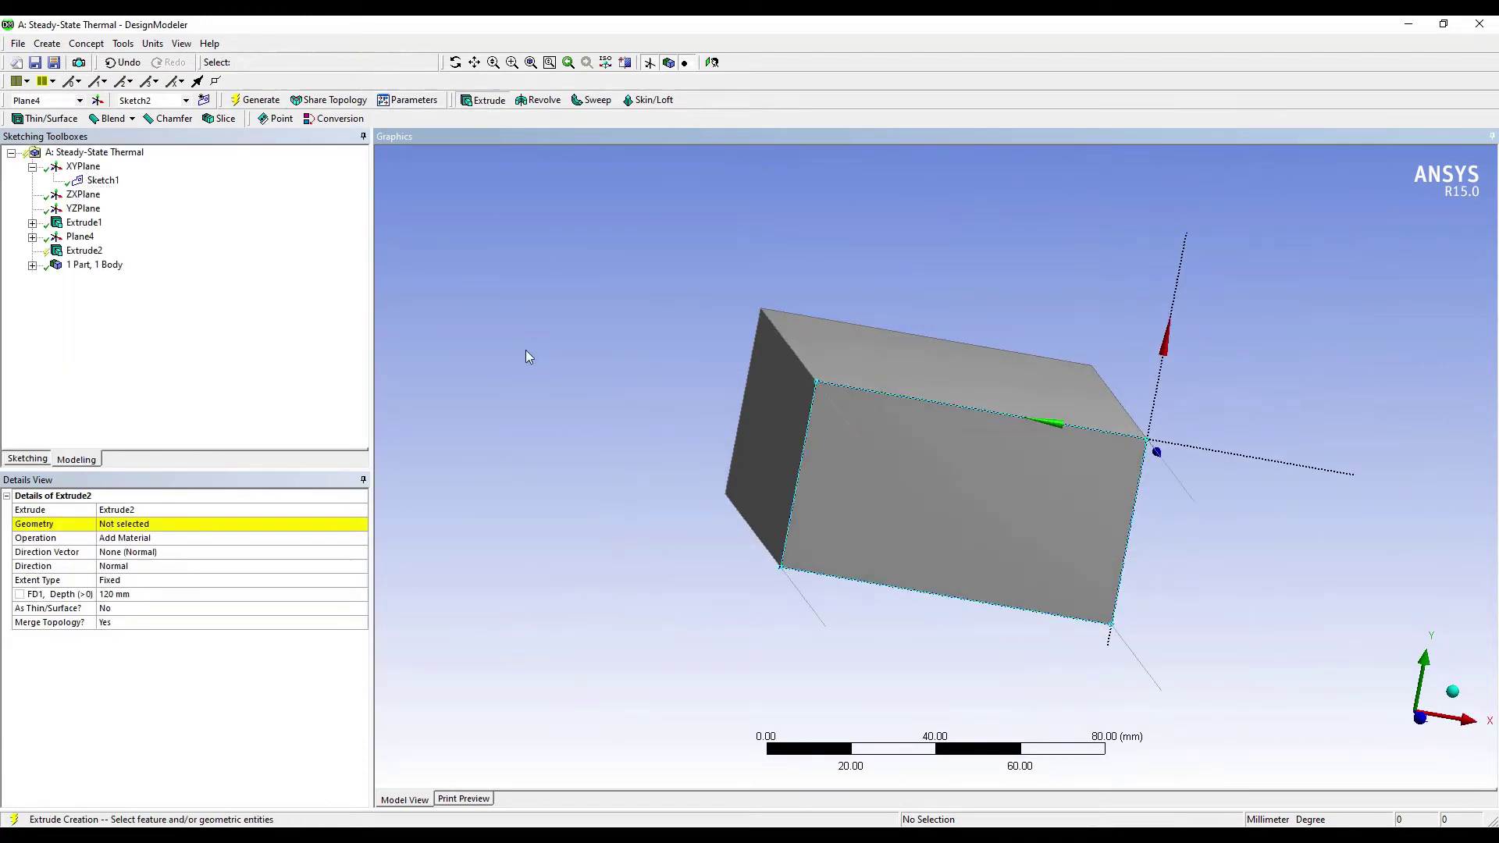
left_click(32, 237)
left_click(103, 251)
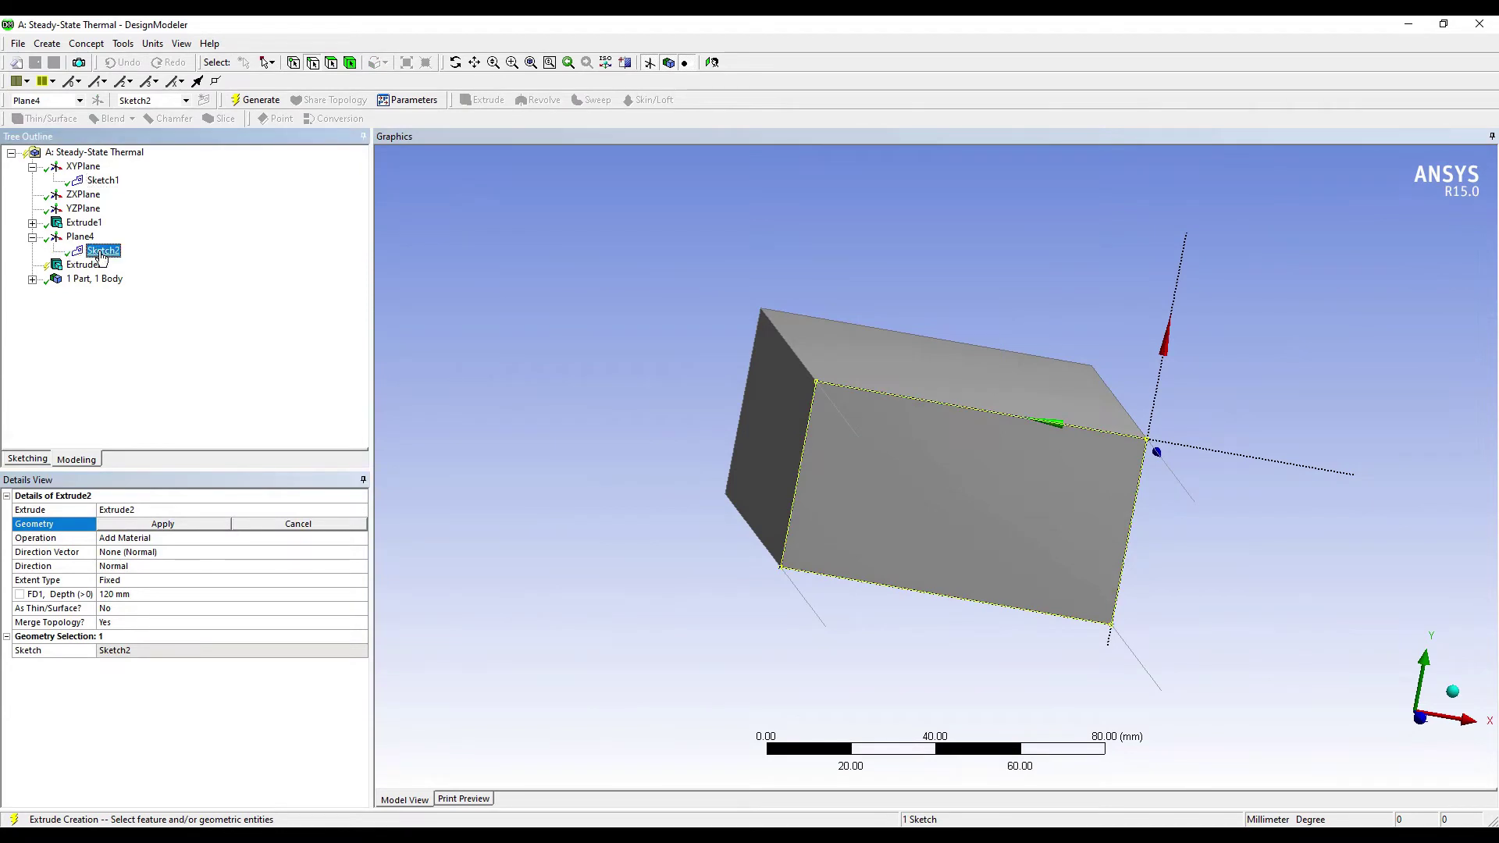
left_click(156, 525)
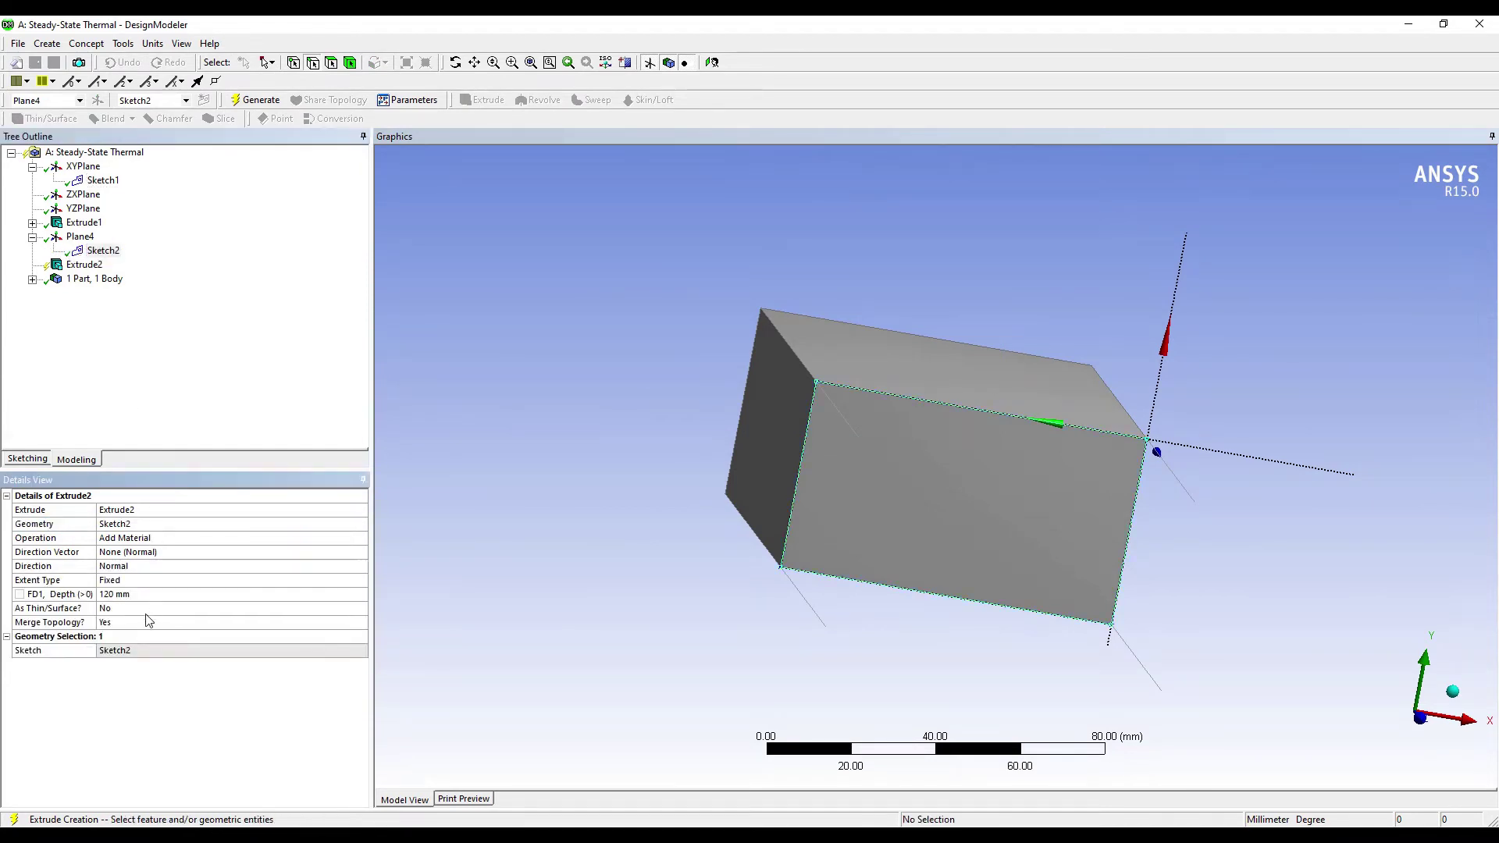
left_click(149, 539)
left_click(361, 539)
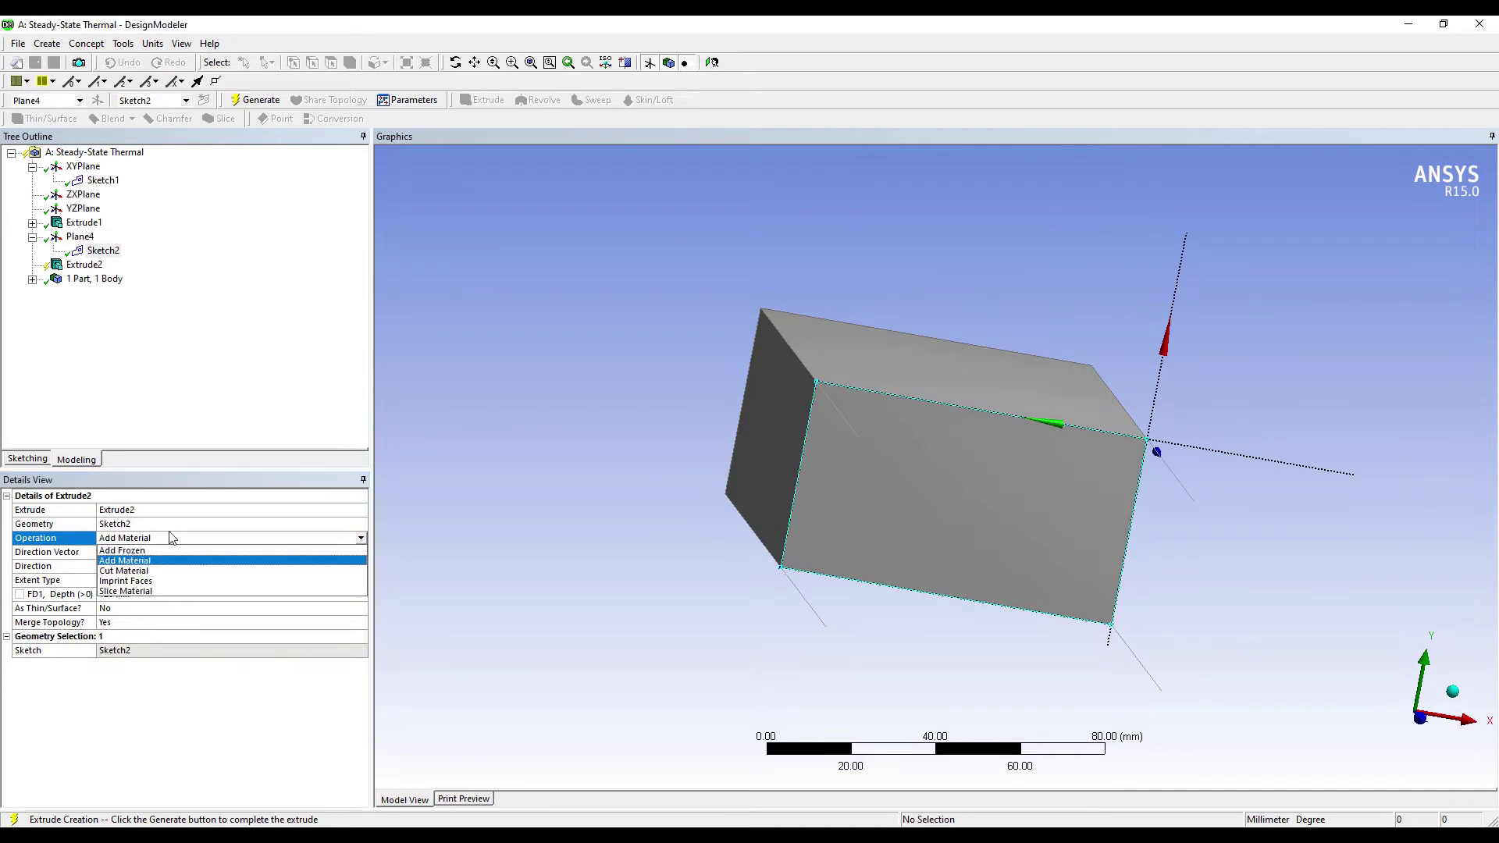
left_click(154, 551)
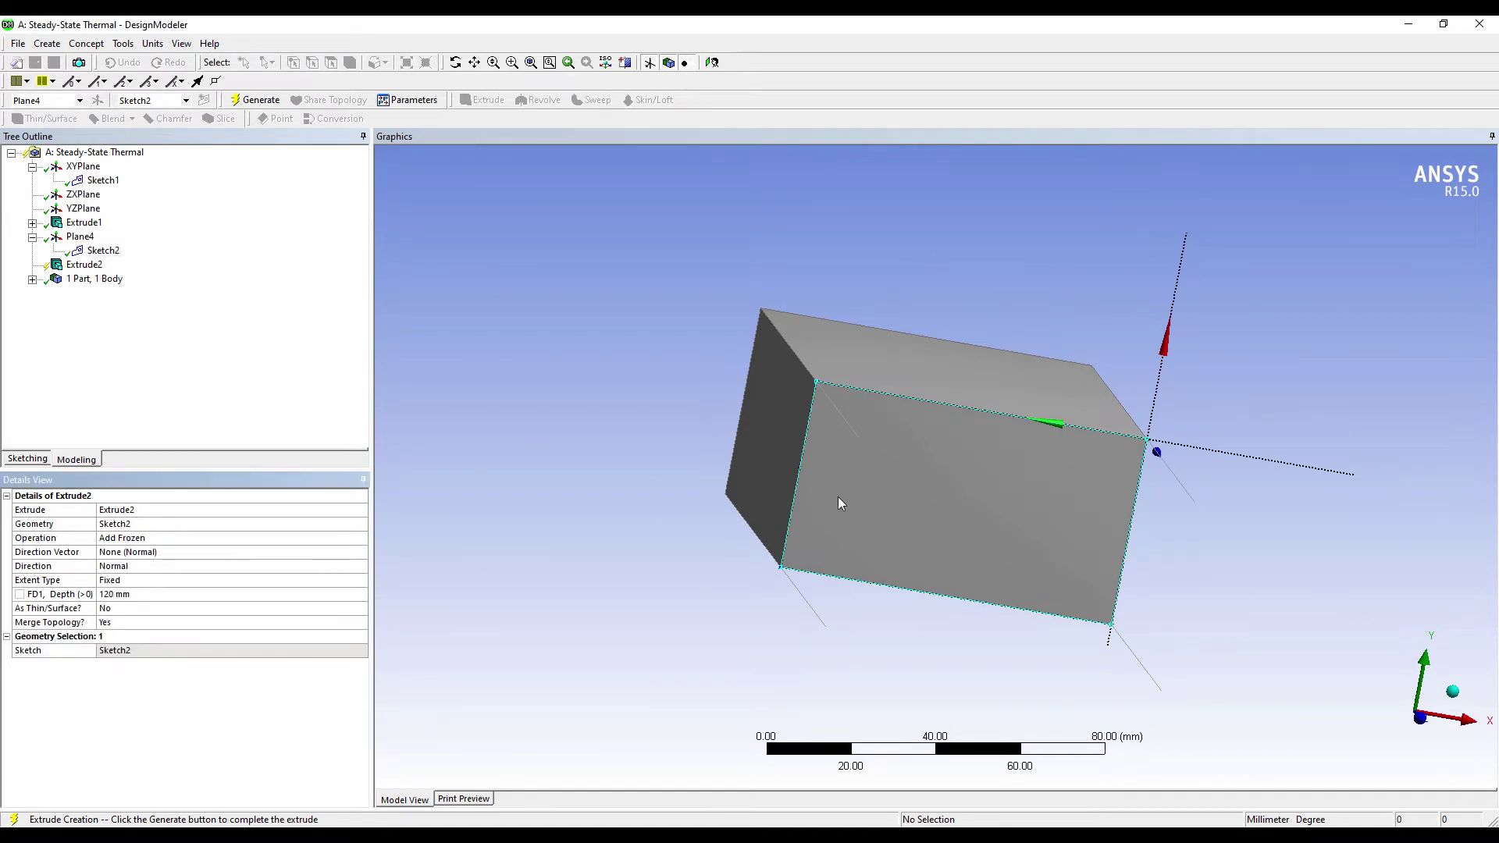
Set the Extrude2 depth to 240 mm, generate the second body, and minimize DesignModeler.
middle_click_drag(772, 480, 897, 378)
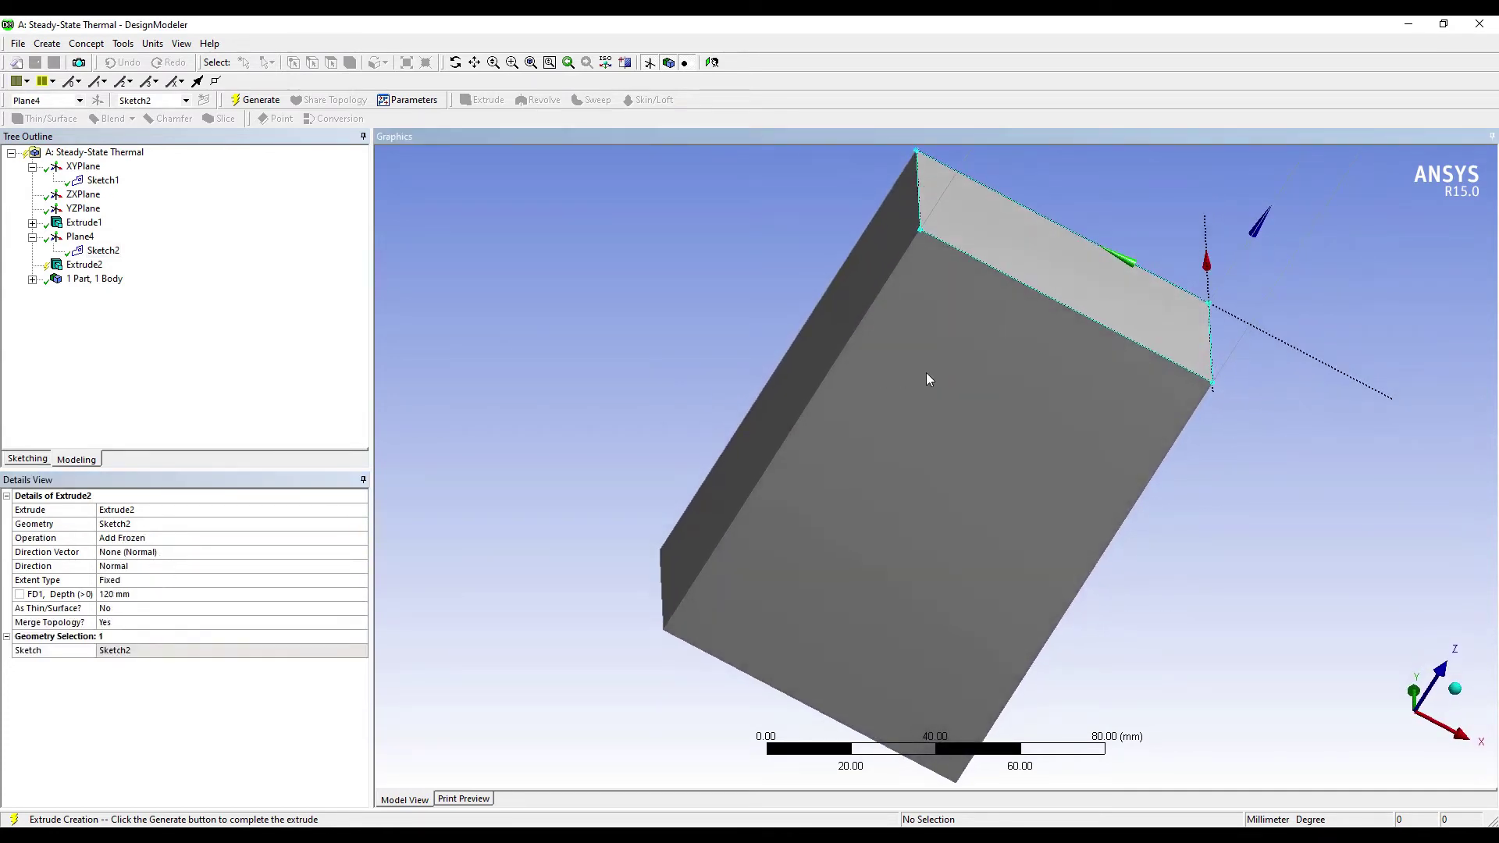
scroll(945, 379, "down", 3)
scroll(944, 380, "down", 3)
left_click(121, 594)
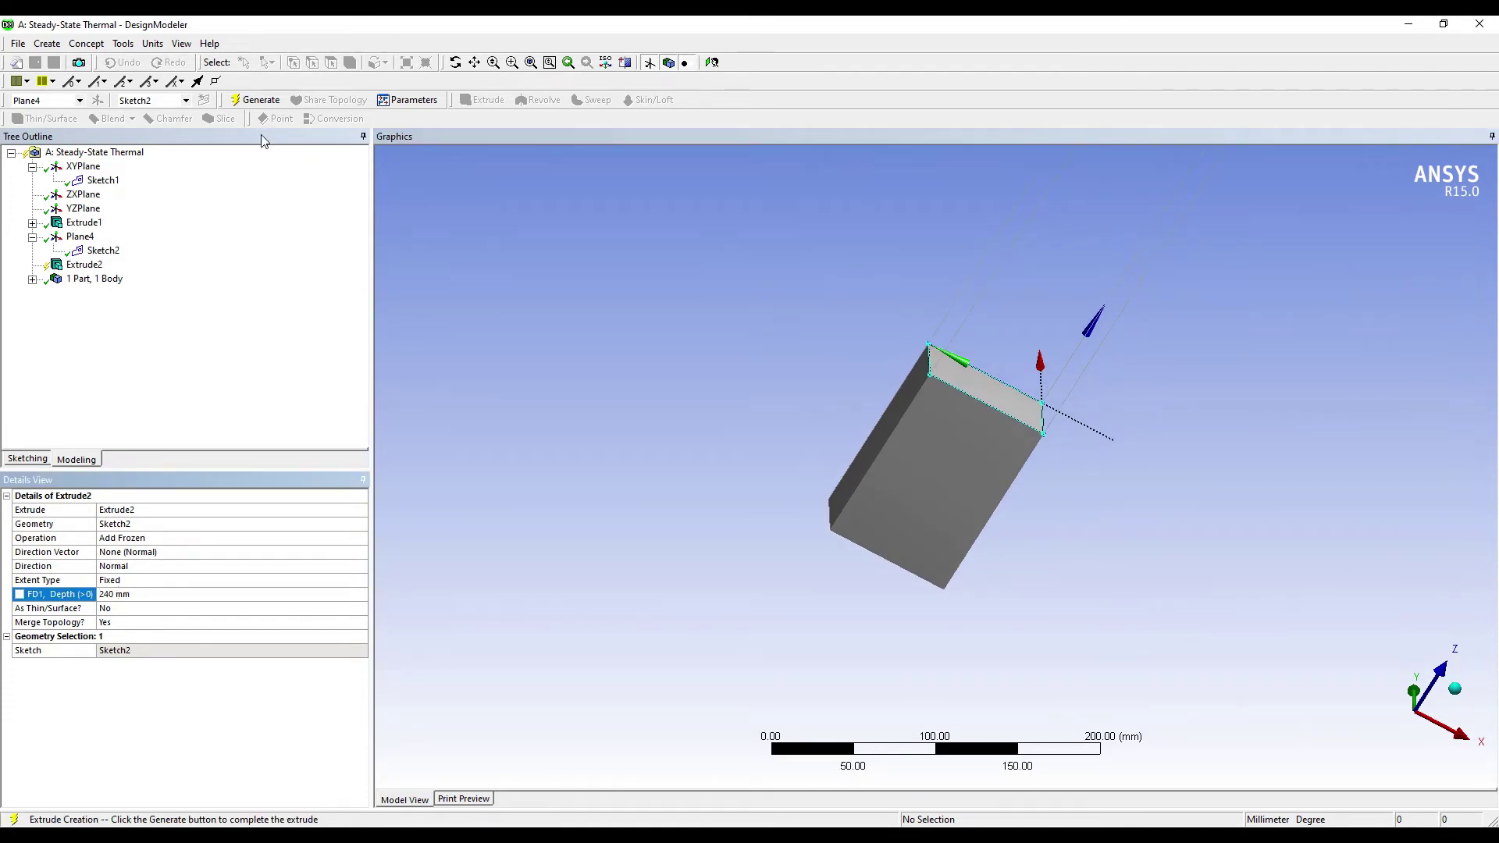
left_click(256, 100)
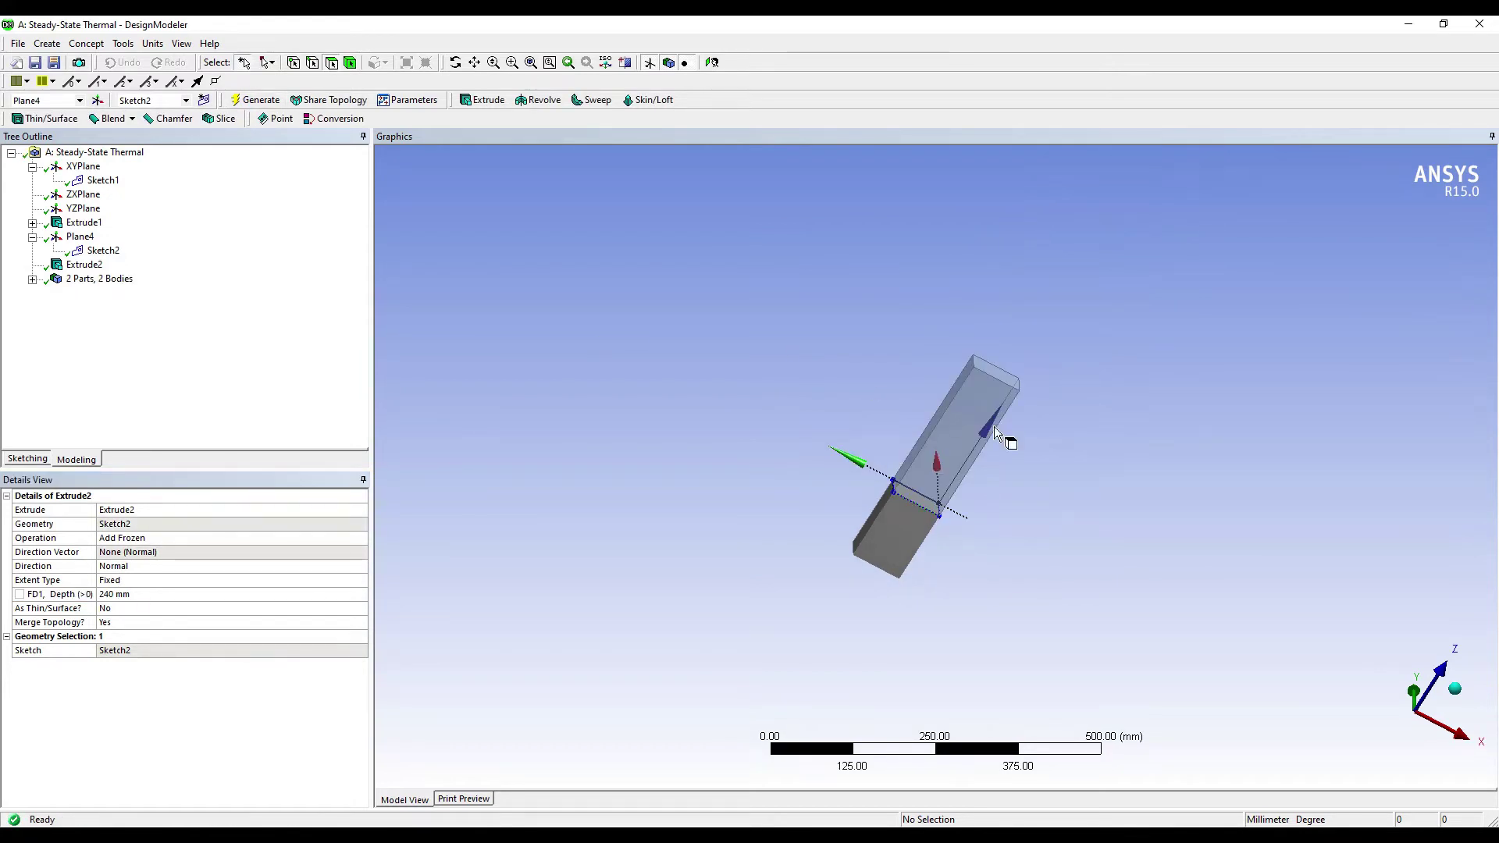
middle_click_drag(877, 571, 952, 544)
scroll(914, 493, "up", 5)
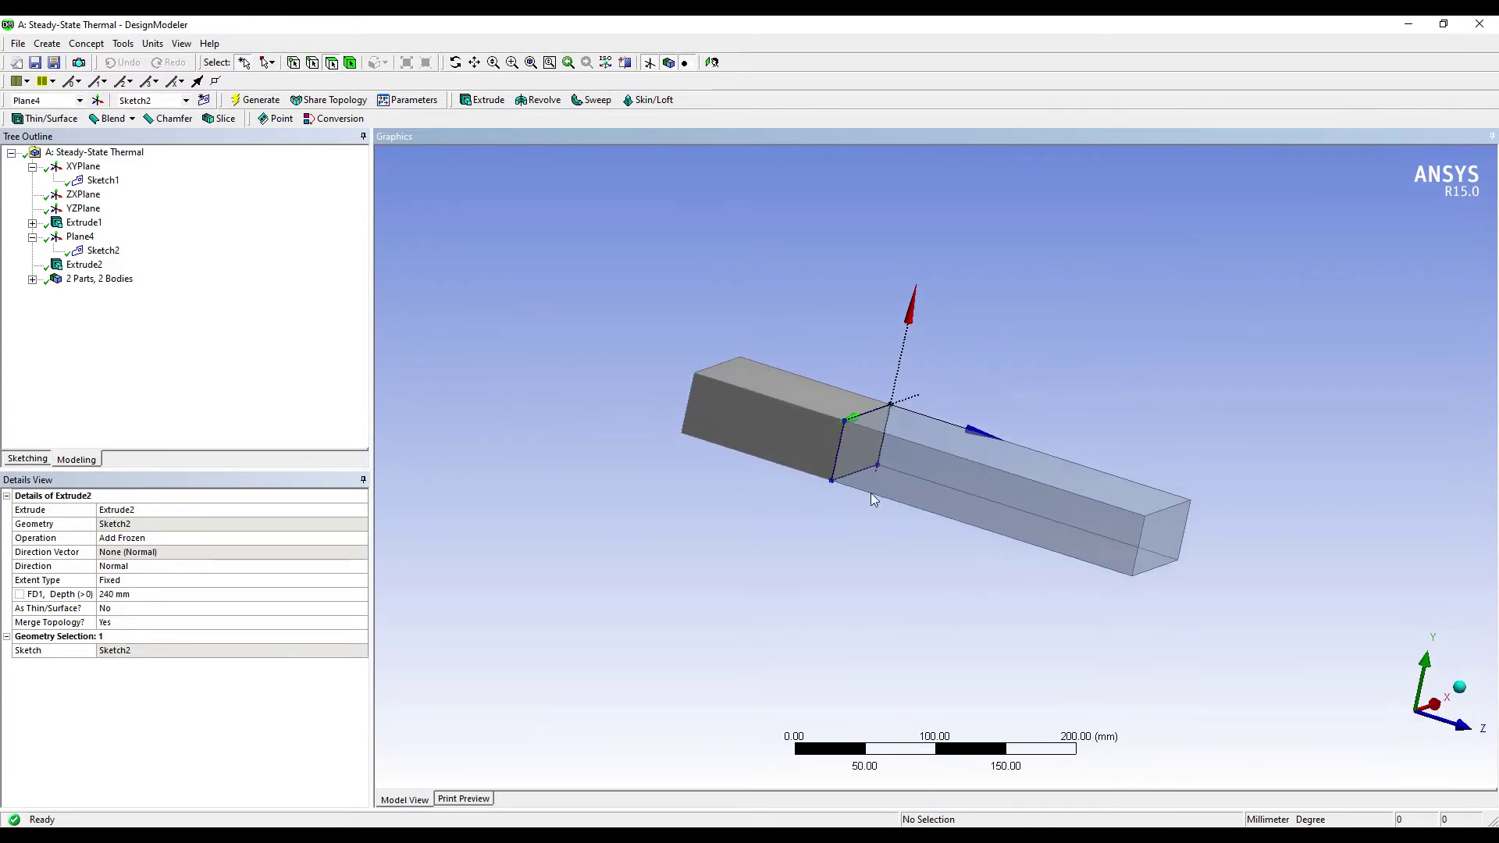
left_click(1409, 25)
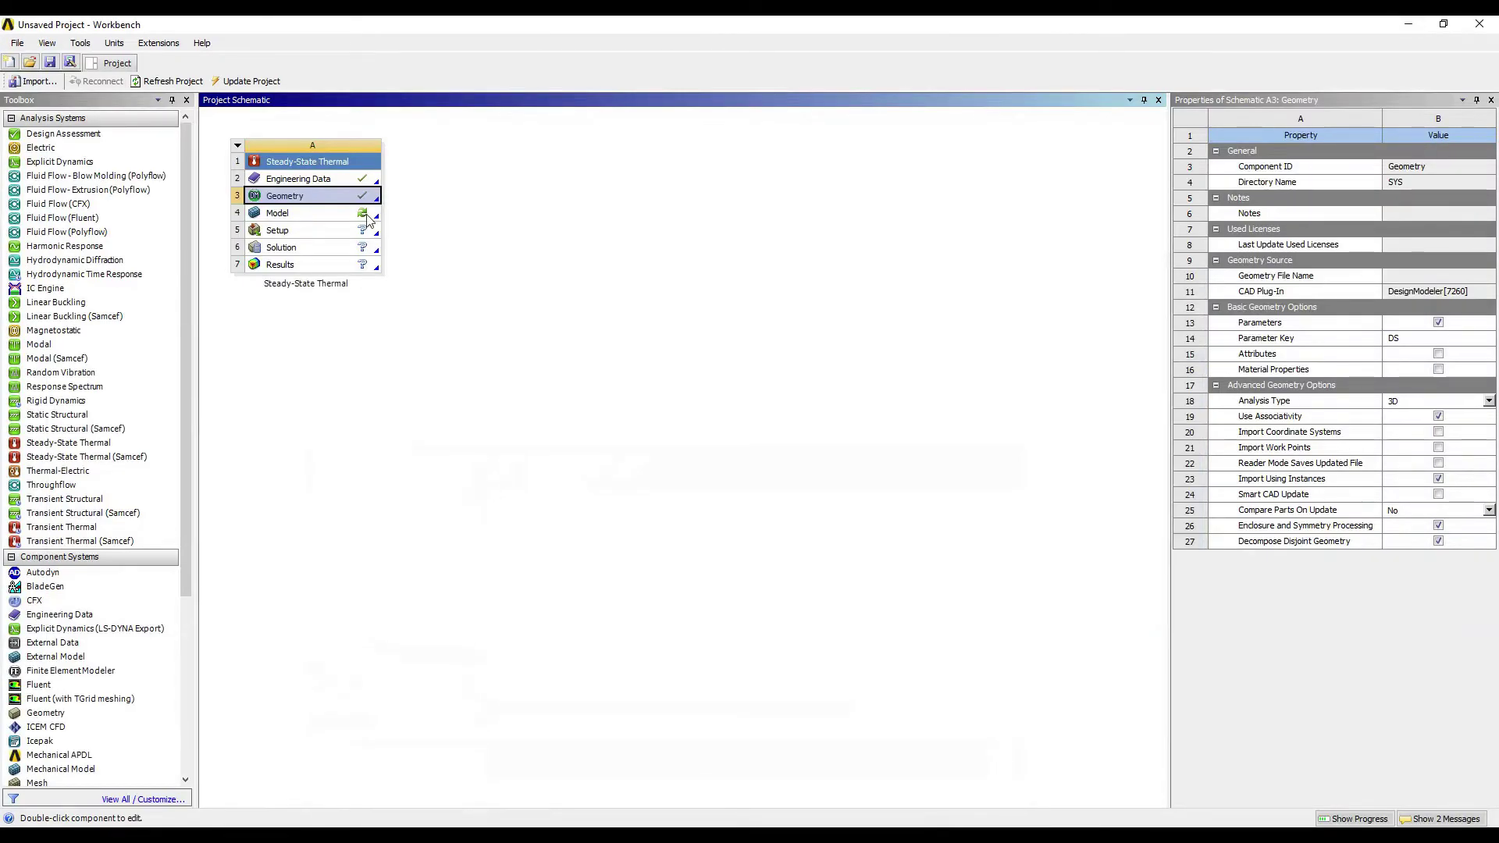
Launch Mechanical from the Model cell (A4) to load the two-block wall.
double_click(310, 216)
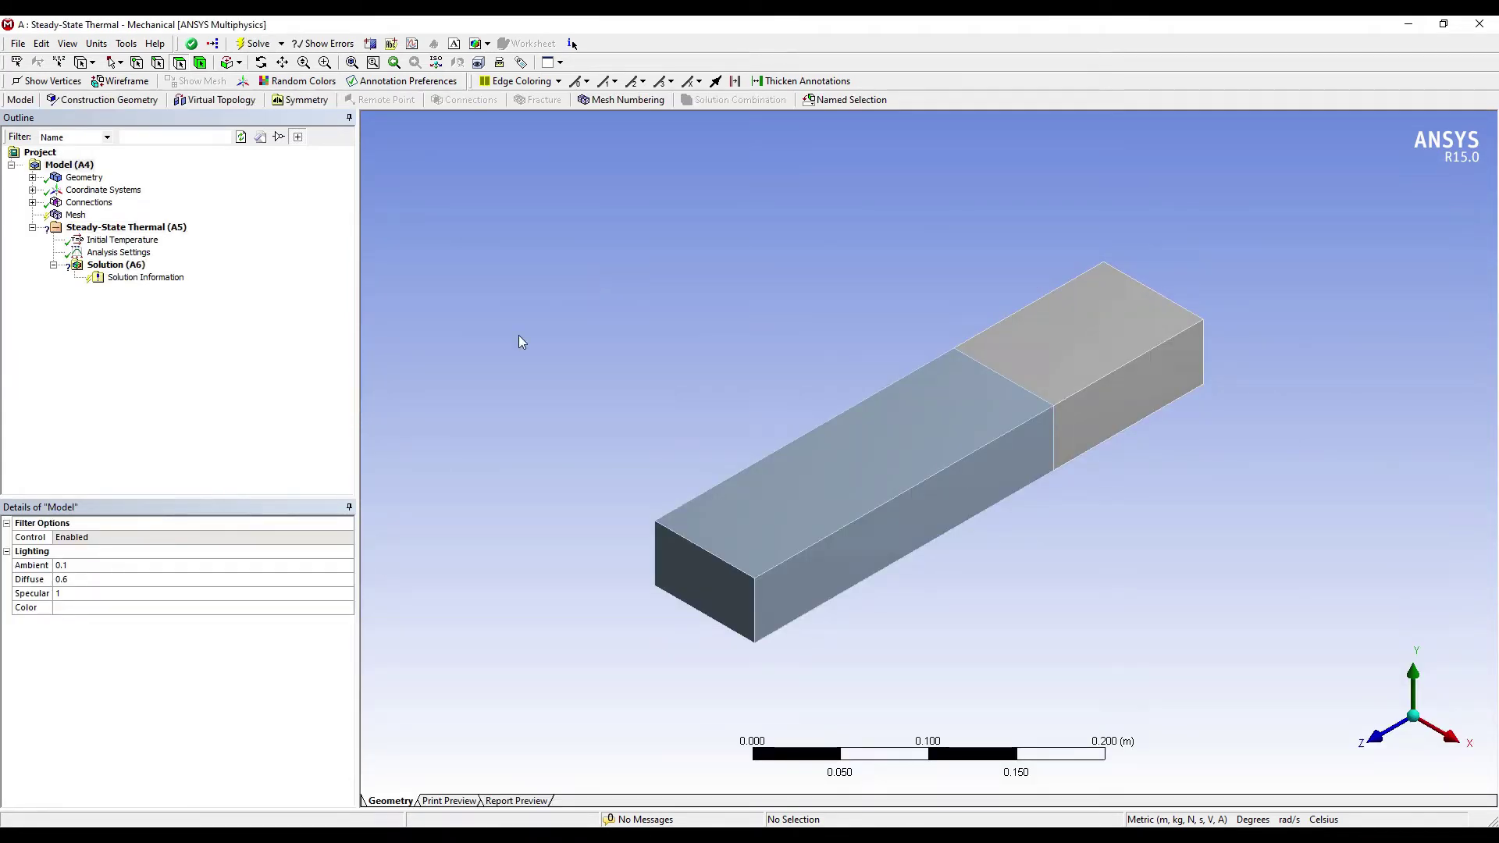
Rotate the wall, expand Geometry, and select the first of its two Solid bodies.
middle_click_drag(776, 546, 897, 595)
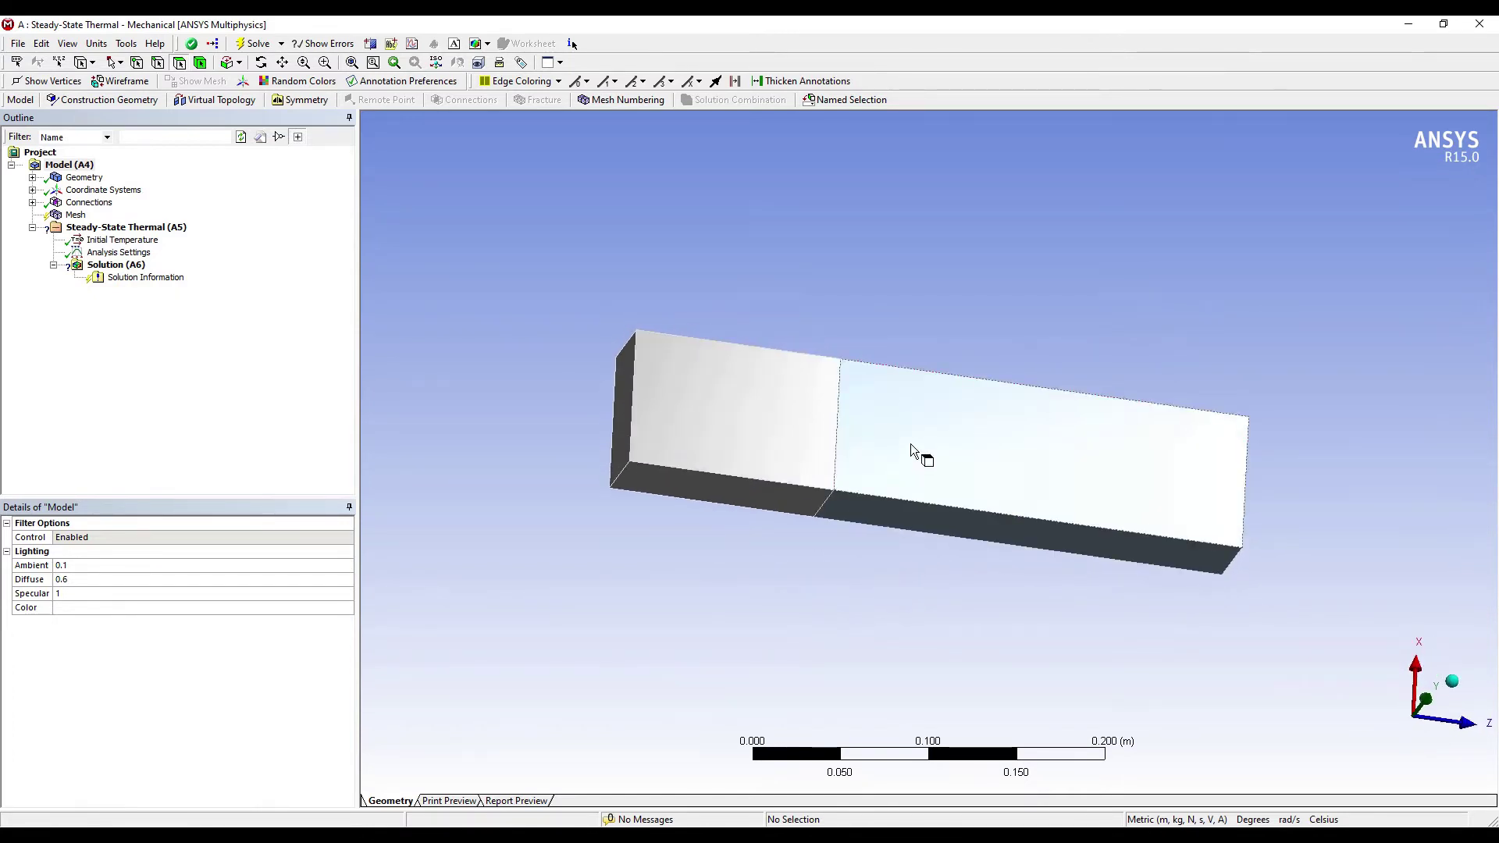
middle_click_drag(911, 451, 901, 495)
scroll(901, 495, "up", 2)
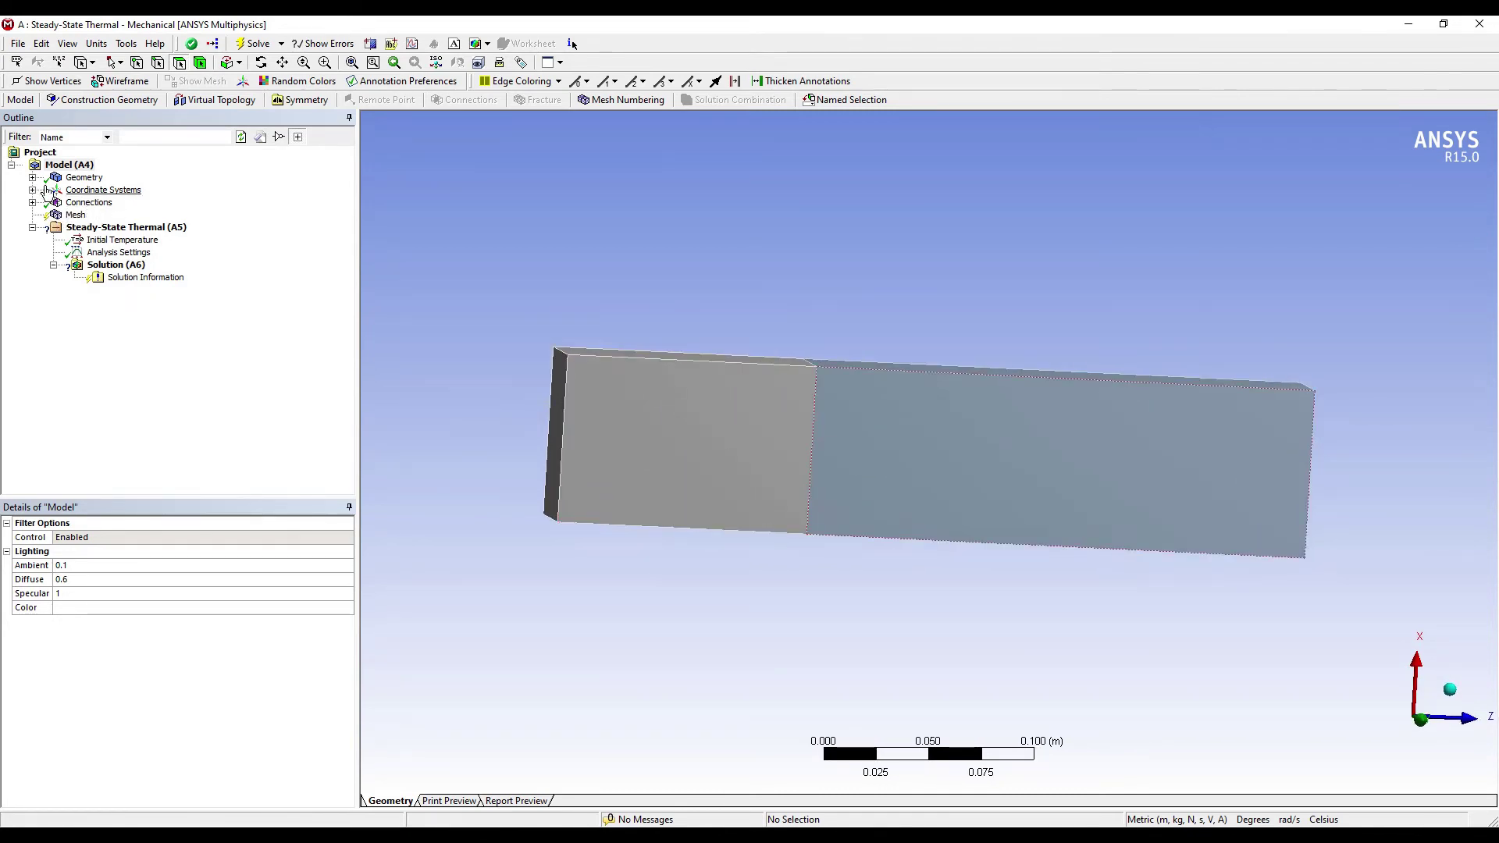
left_click(32, 177)
left_click(95, 190)
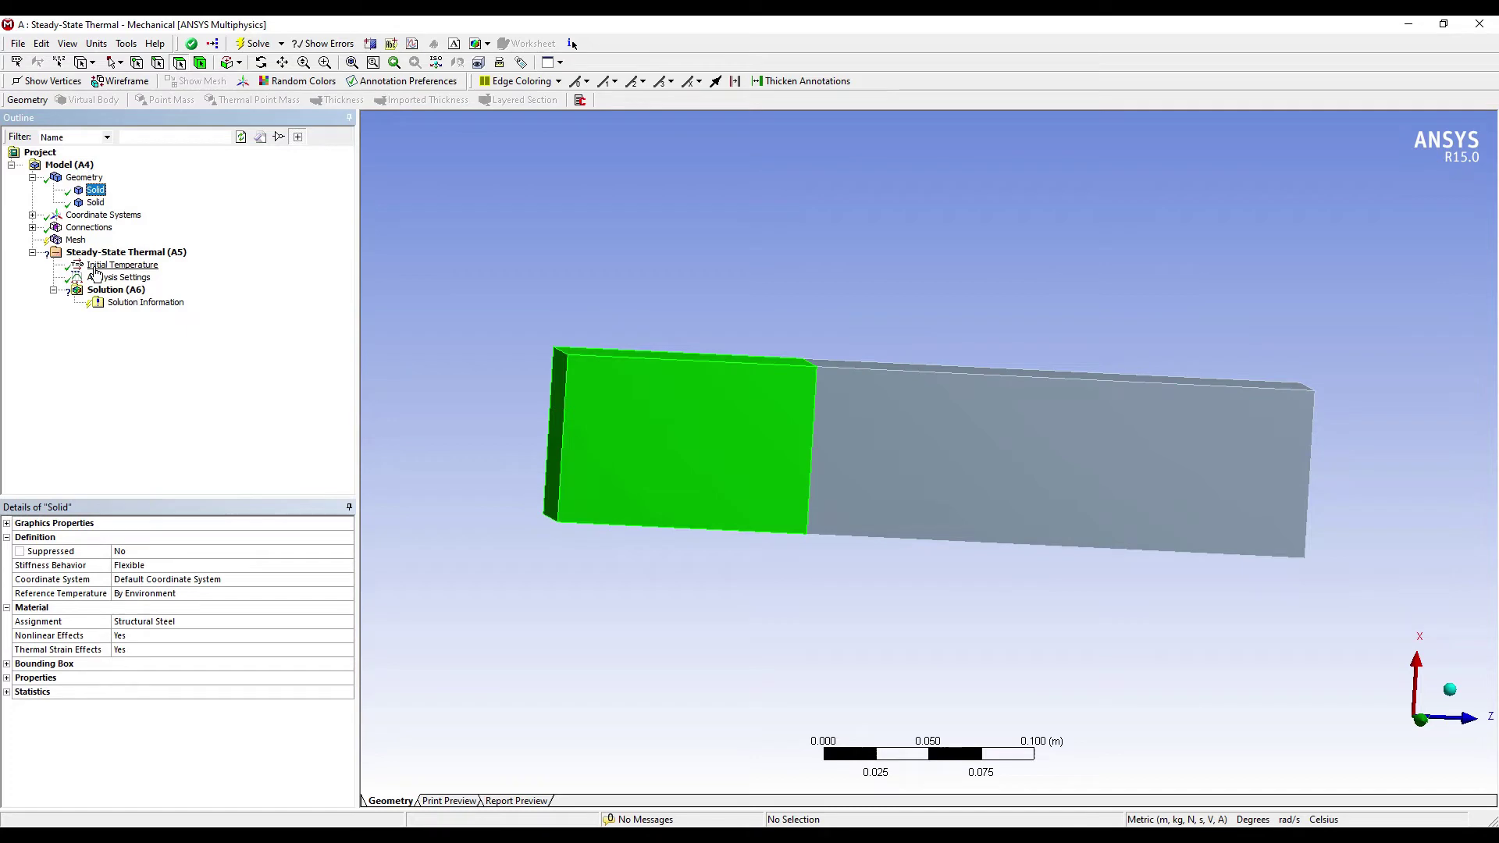
Assign silica brick as the material of the first Solid body.
left_click(198, 629)
left_click(348, 622)
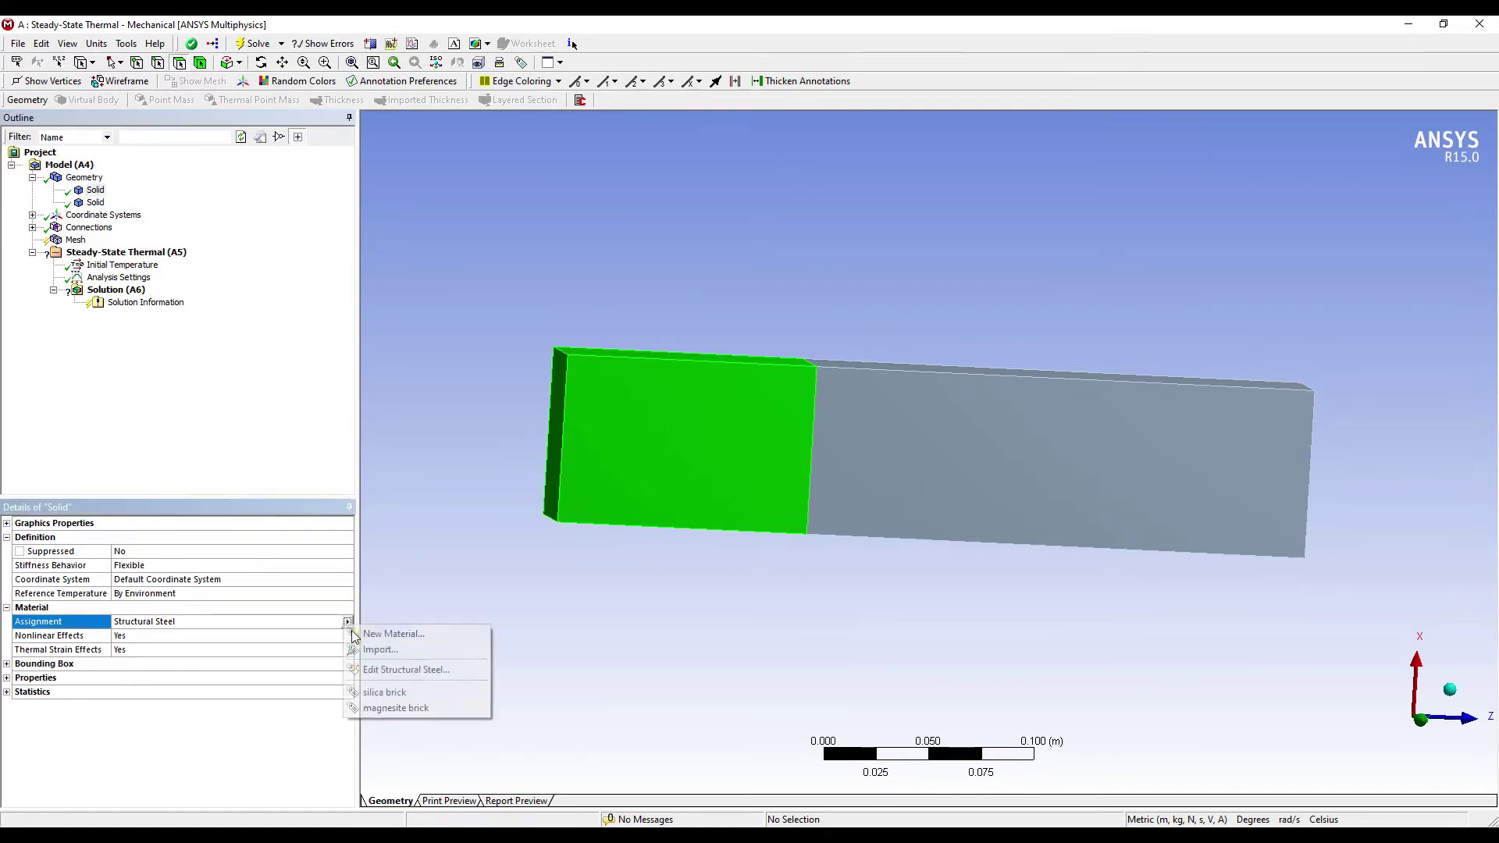
left_click(385, 692)
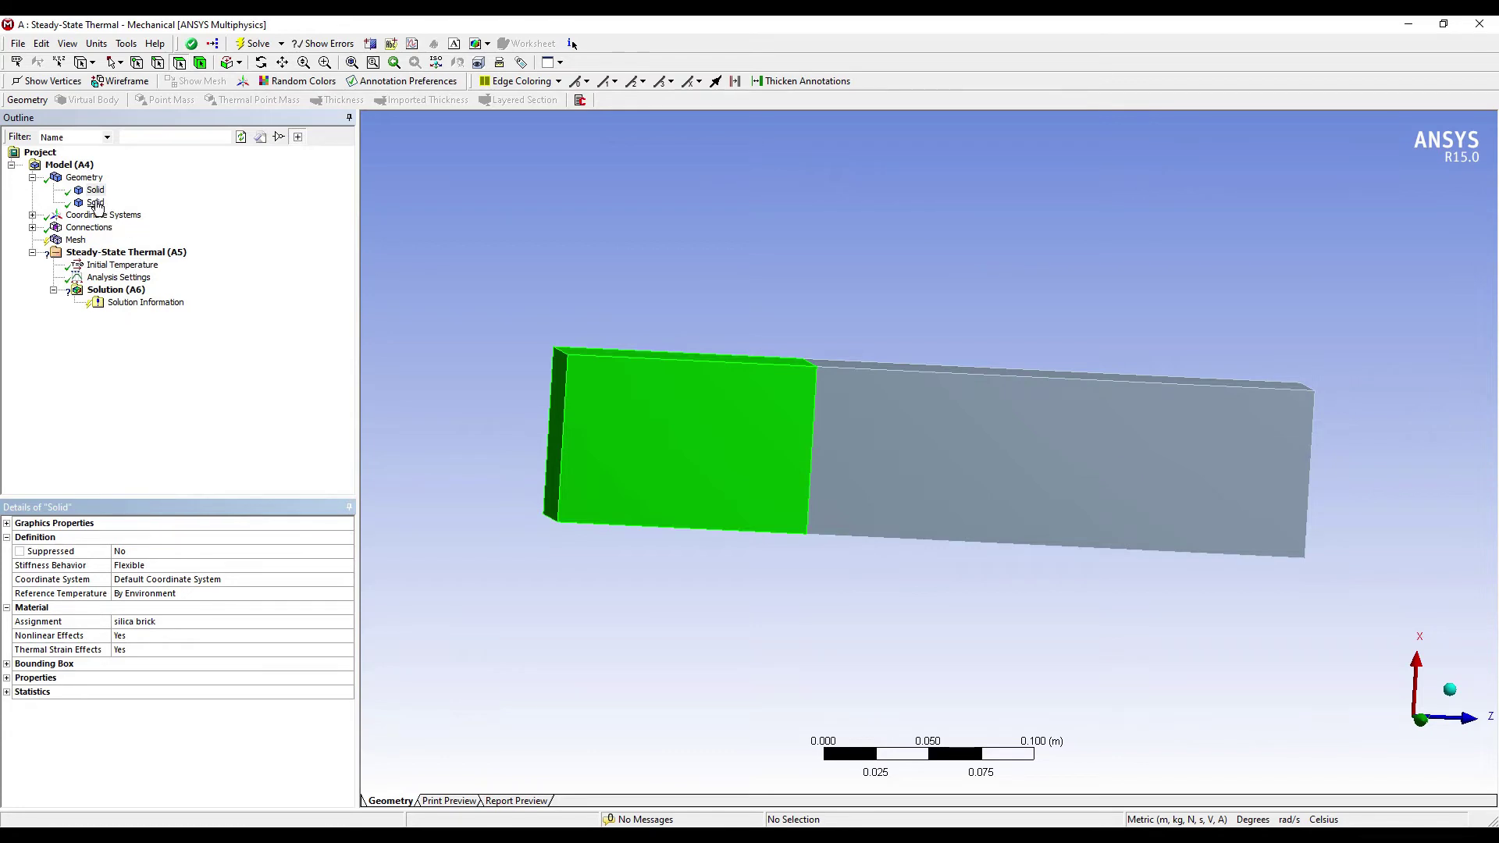
Assign magnesite brick as the material of the second Solid body.
left_click(95, 202)
left_click(202, 628)
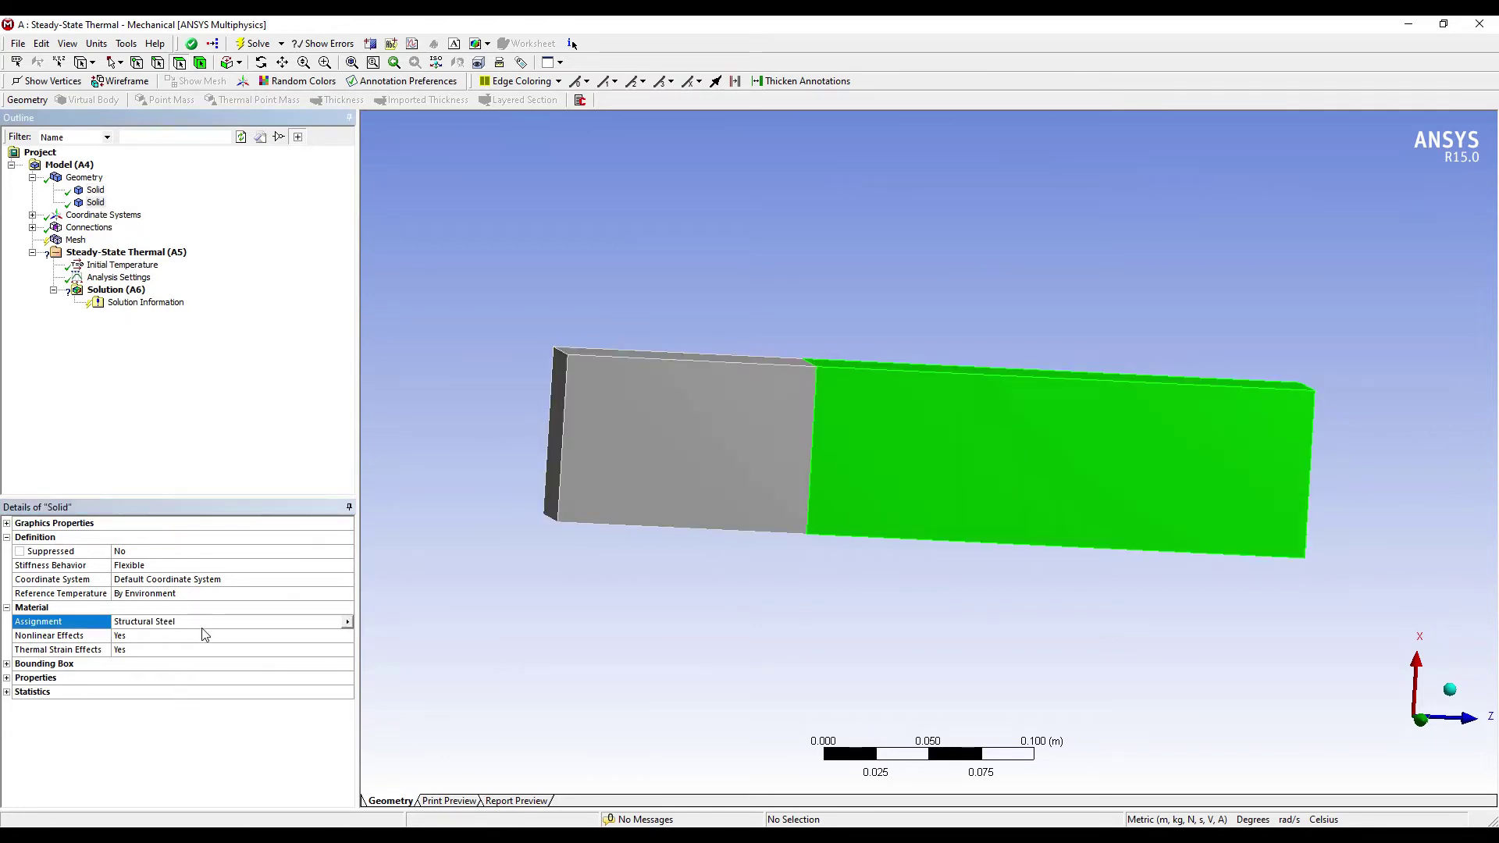
left_click(348, 622)
left_click(422, 705)
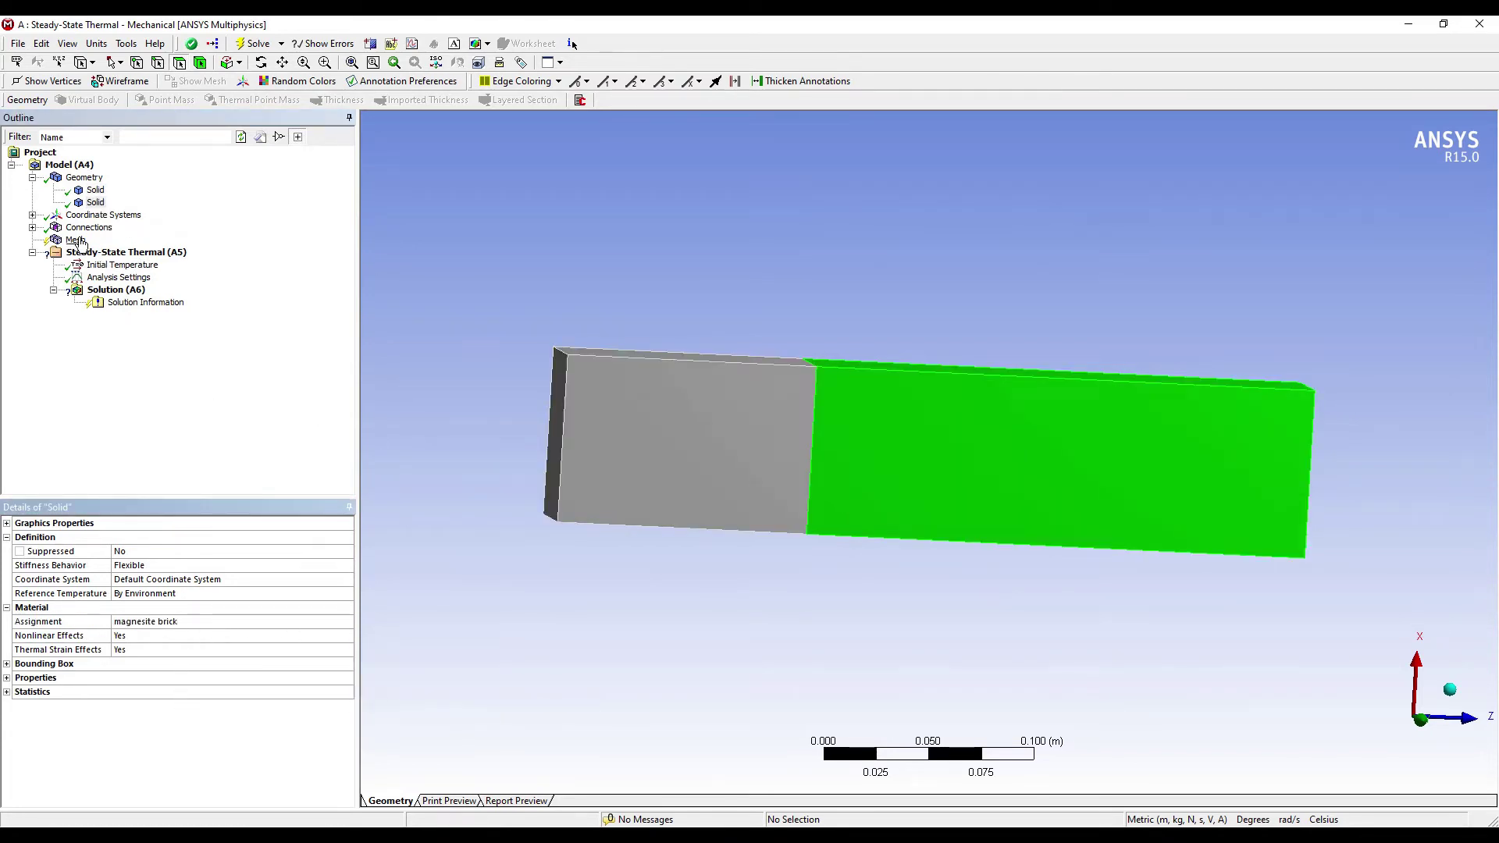
left_click(76, 240)
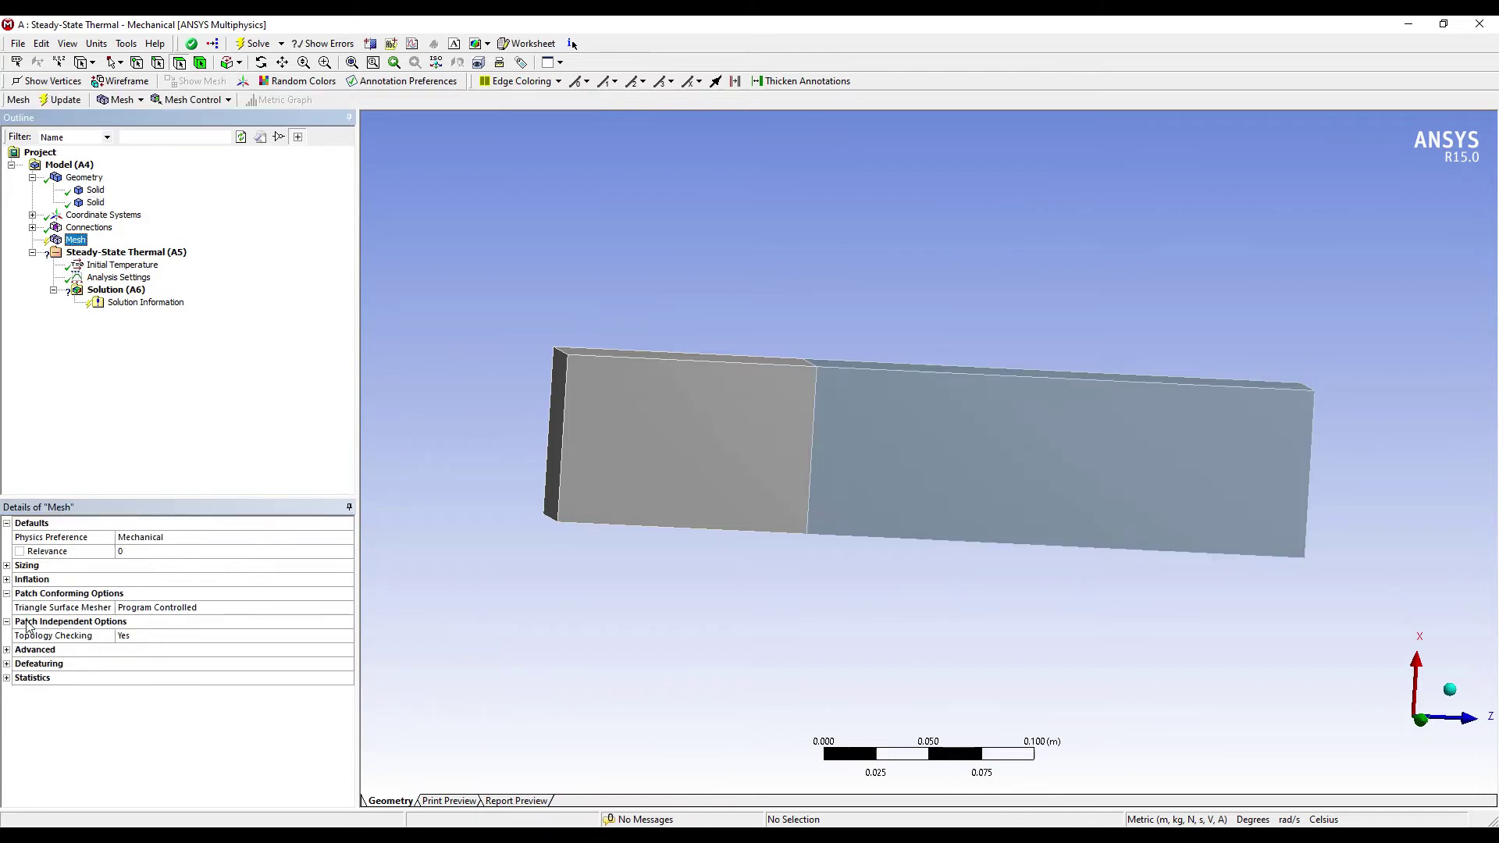
Set the mesh Sizing Relevance Center to Fine and generate the mesh for both bodies.
left_click(8, 566)
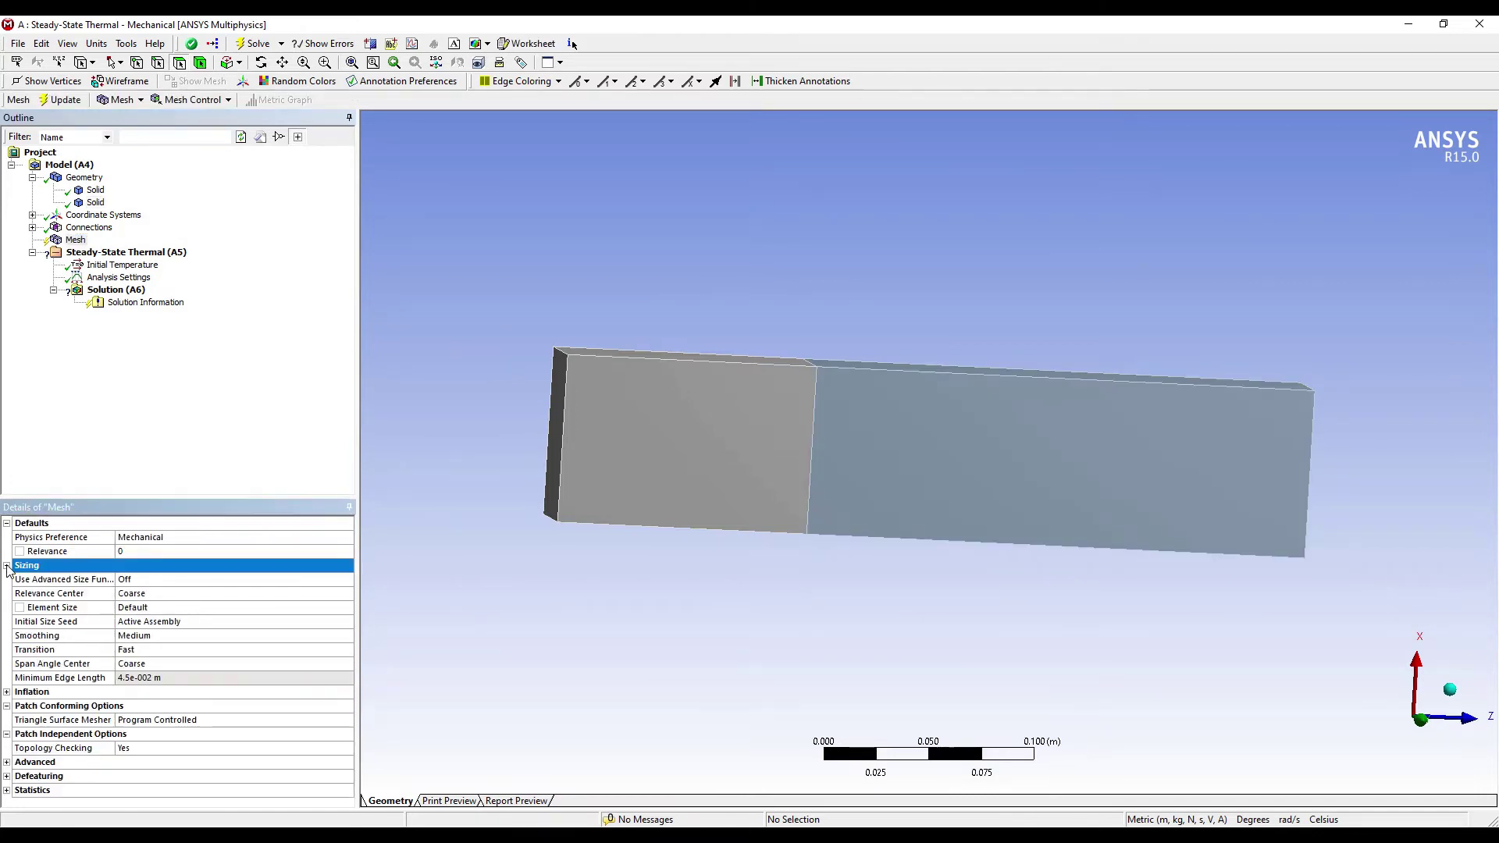
left_click(211, 594)
left_click(347, 593)
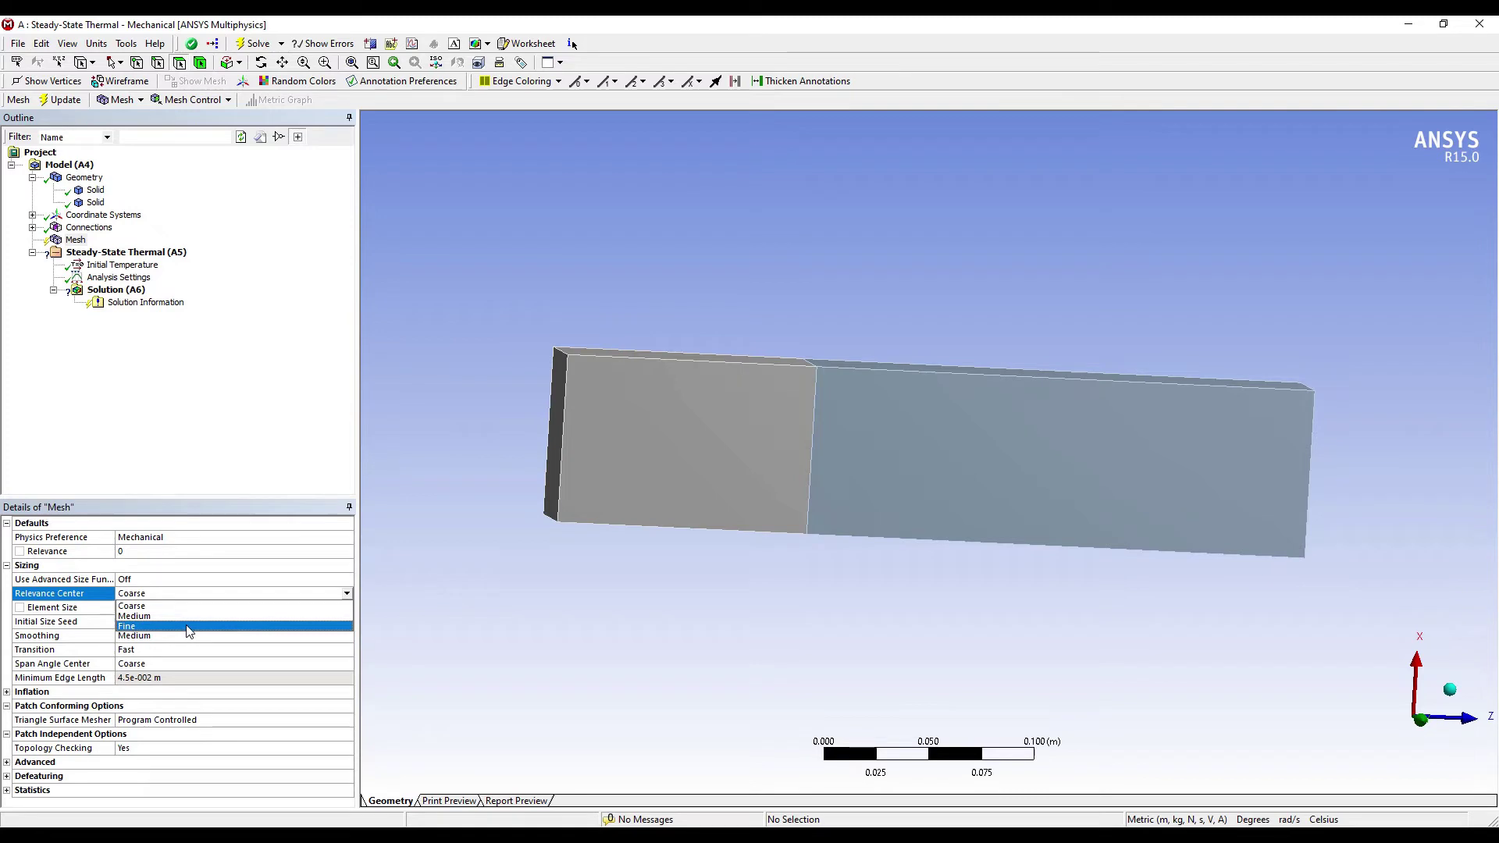
left_click(172, 630)
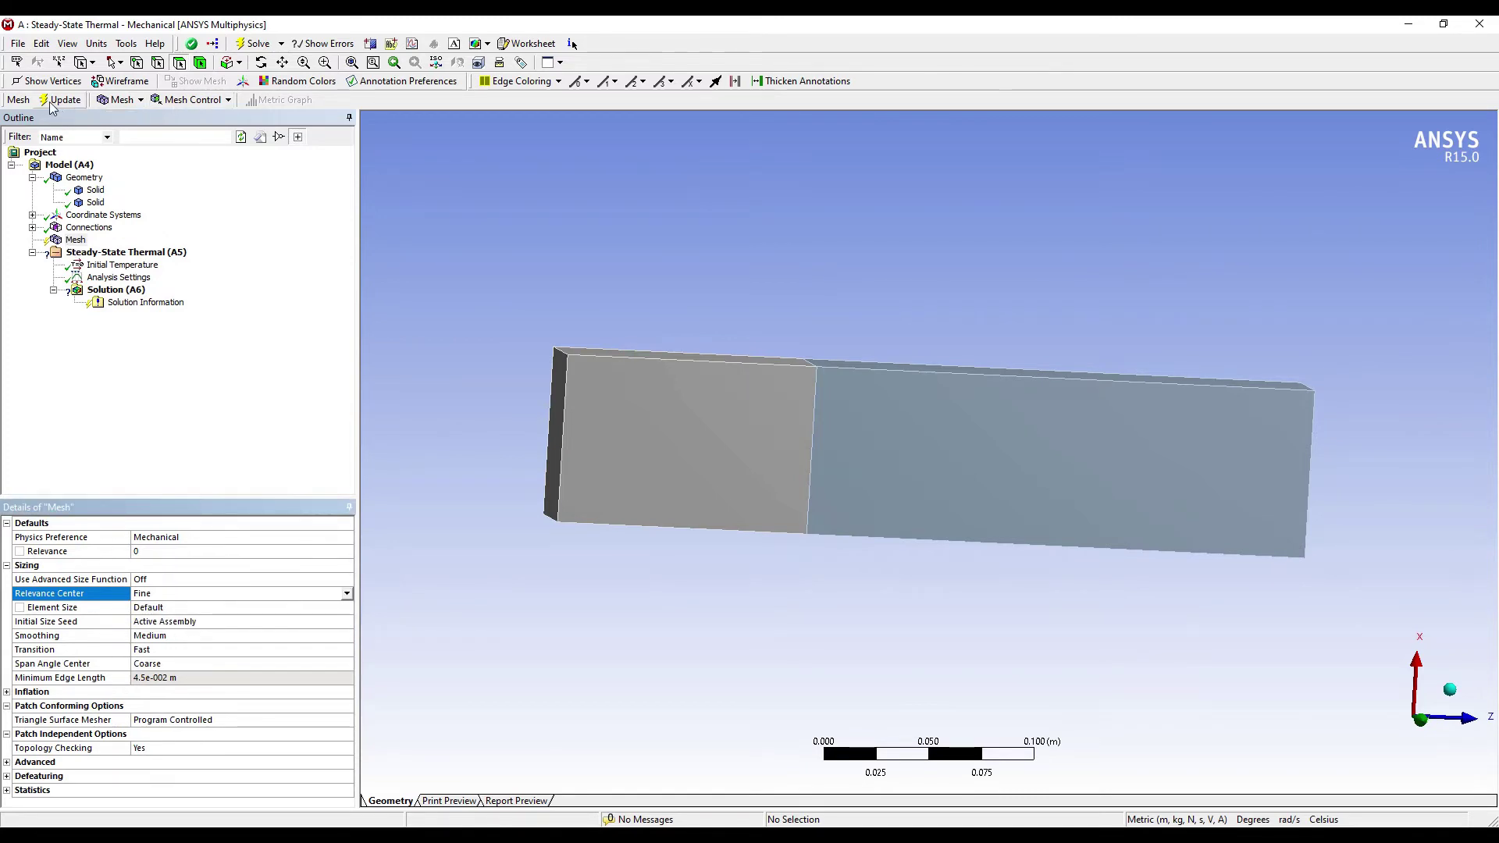
left_click(204, 134)
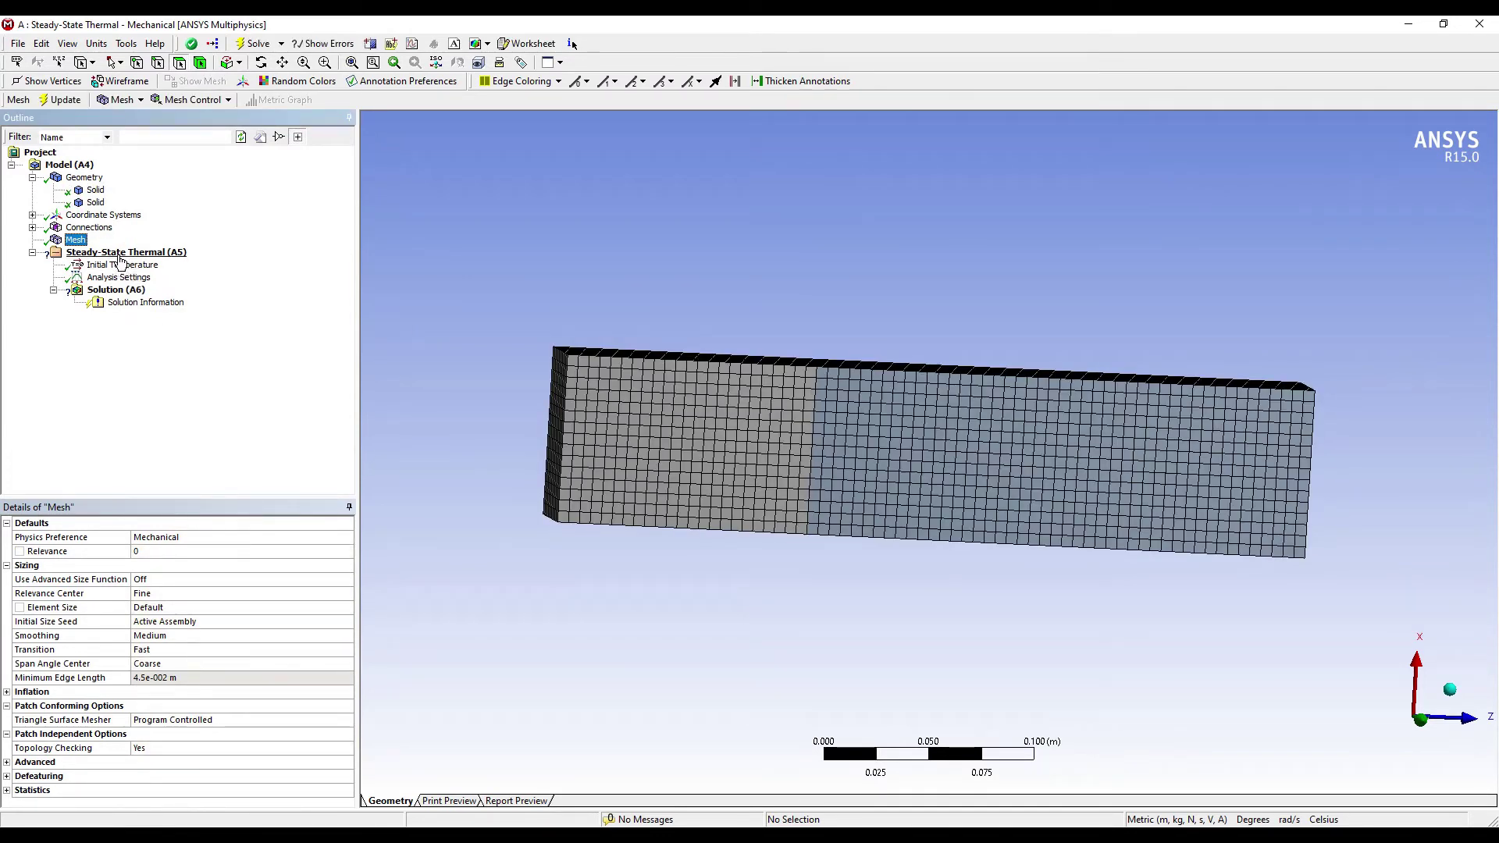
Apply a 725 °C fixed temperature to the wall's left end face.
left_click(119, 254)
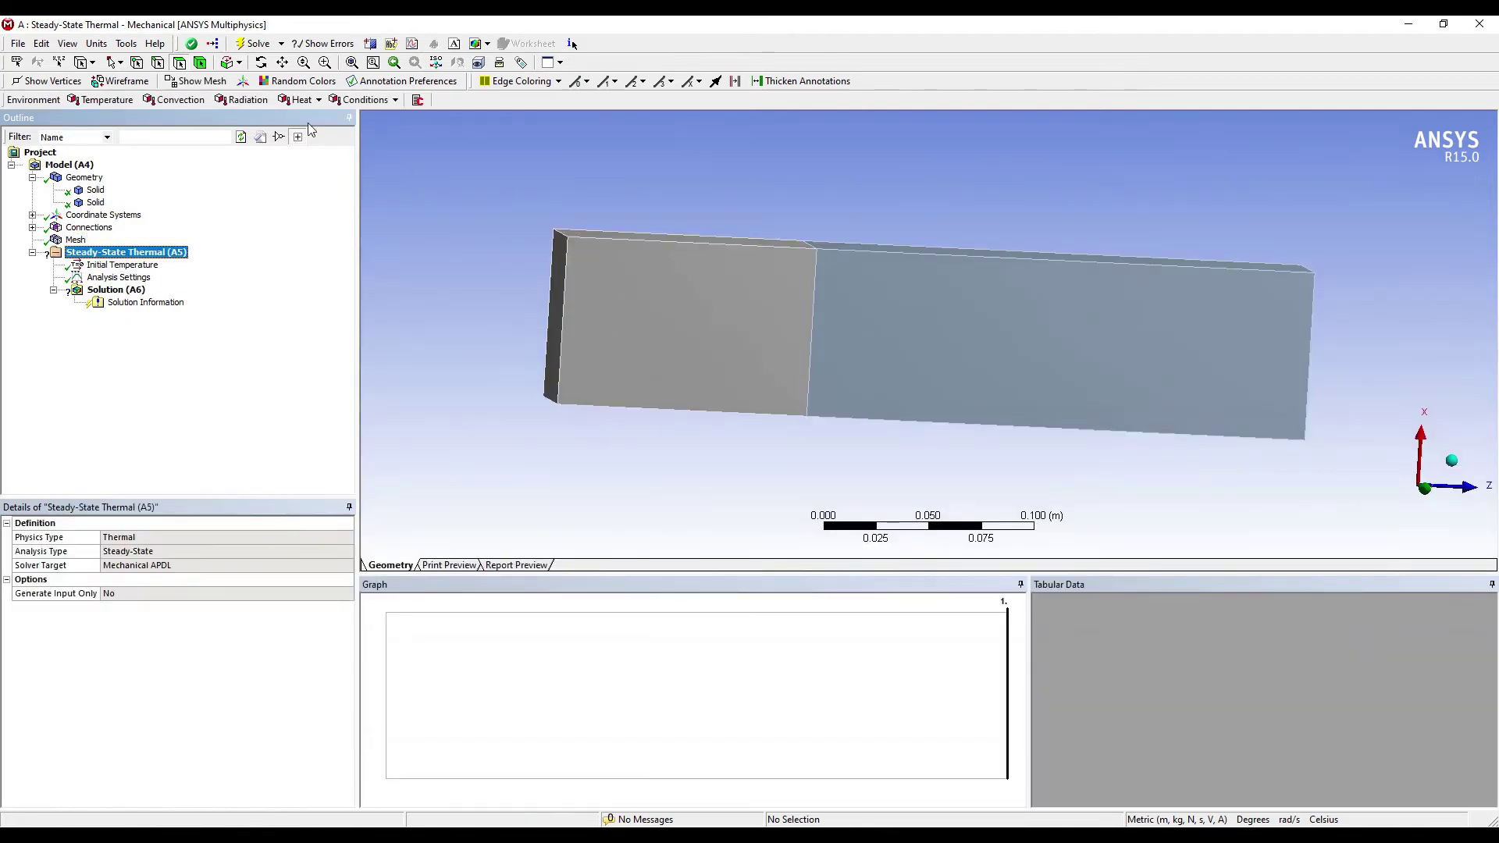
left_click(558, 281)
right_click(559, 282)
mouse_move(581, 288)
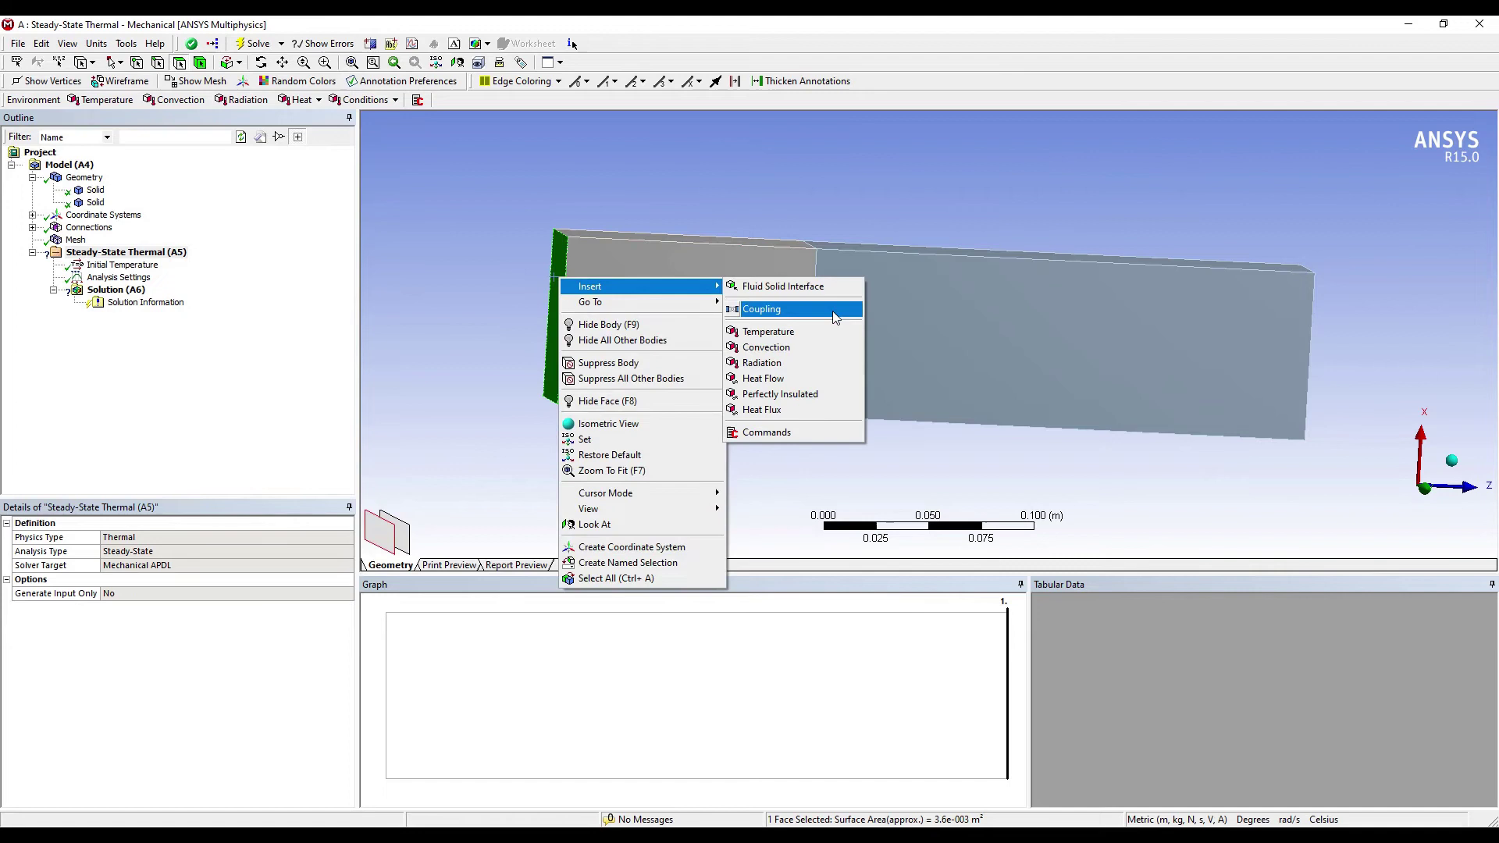
left_click(826, 334)
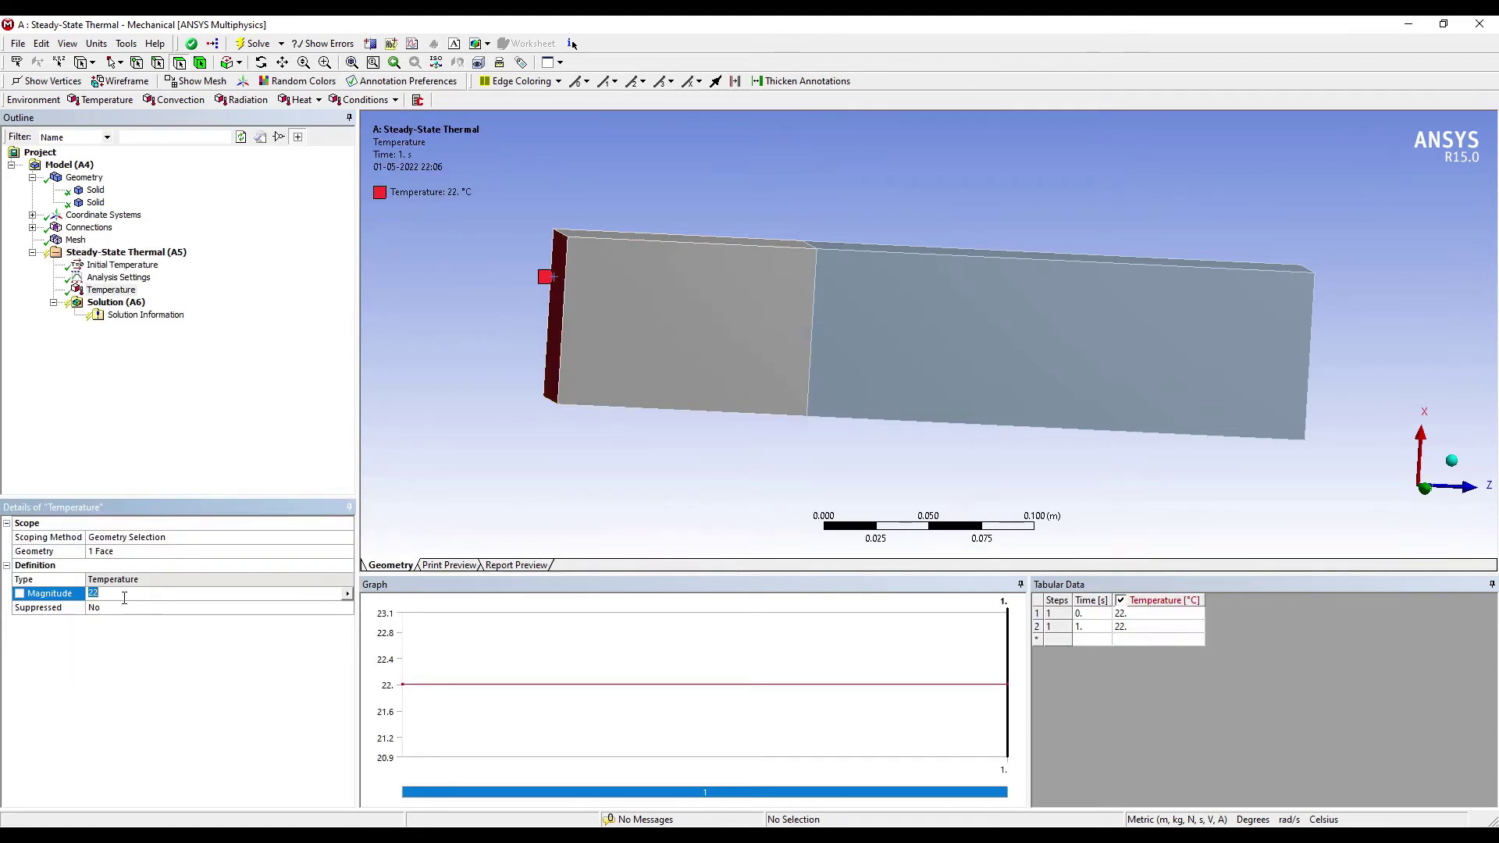
type("725")
key("Return")
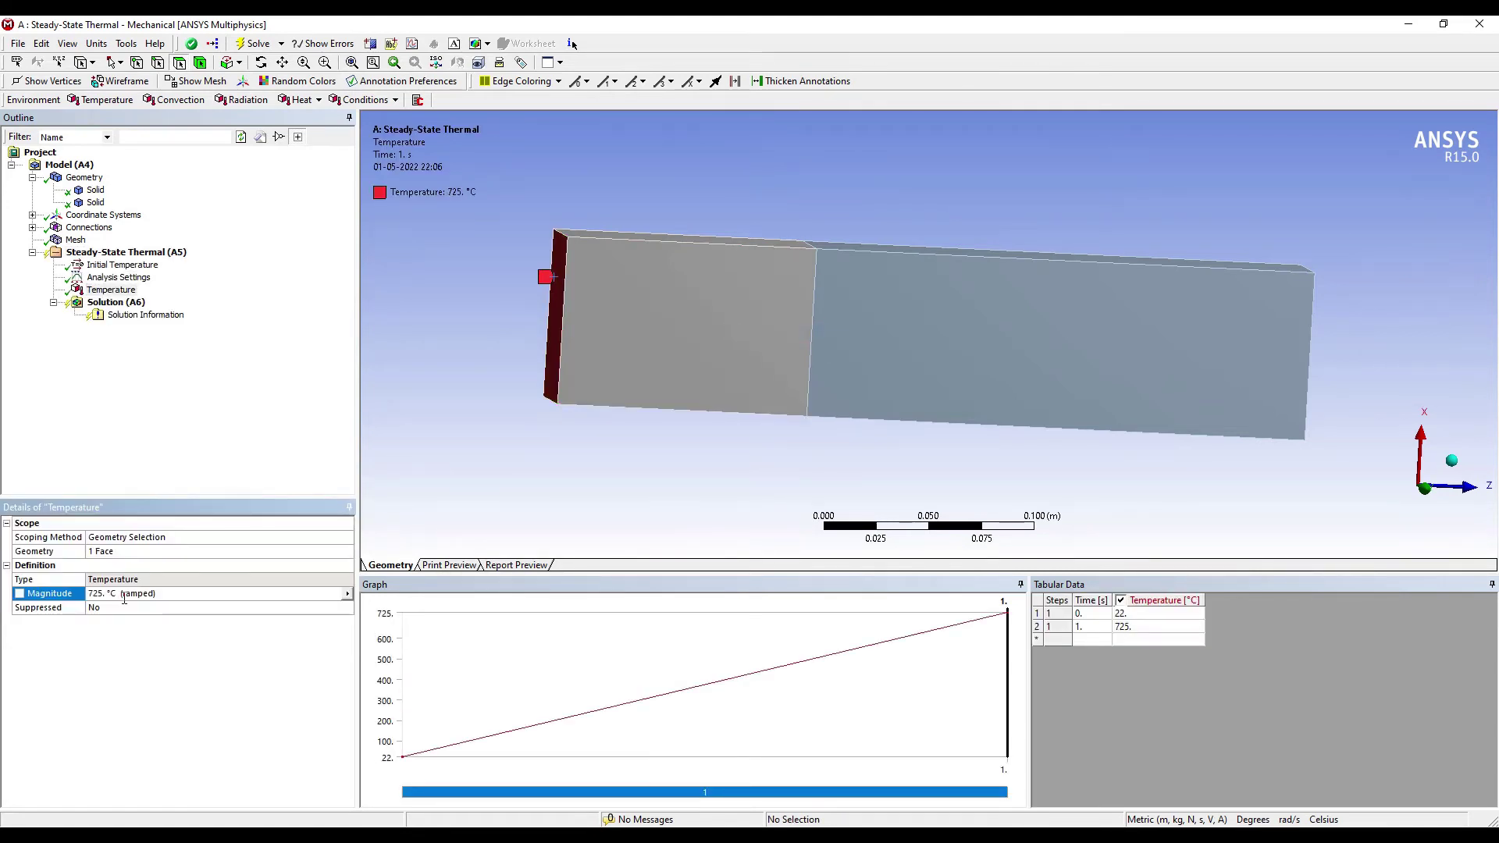
Apply a second fixed temperature of 110 °C to the wall's right end face.
middle_click_drag(1054, 395, 927, 391)
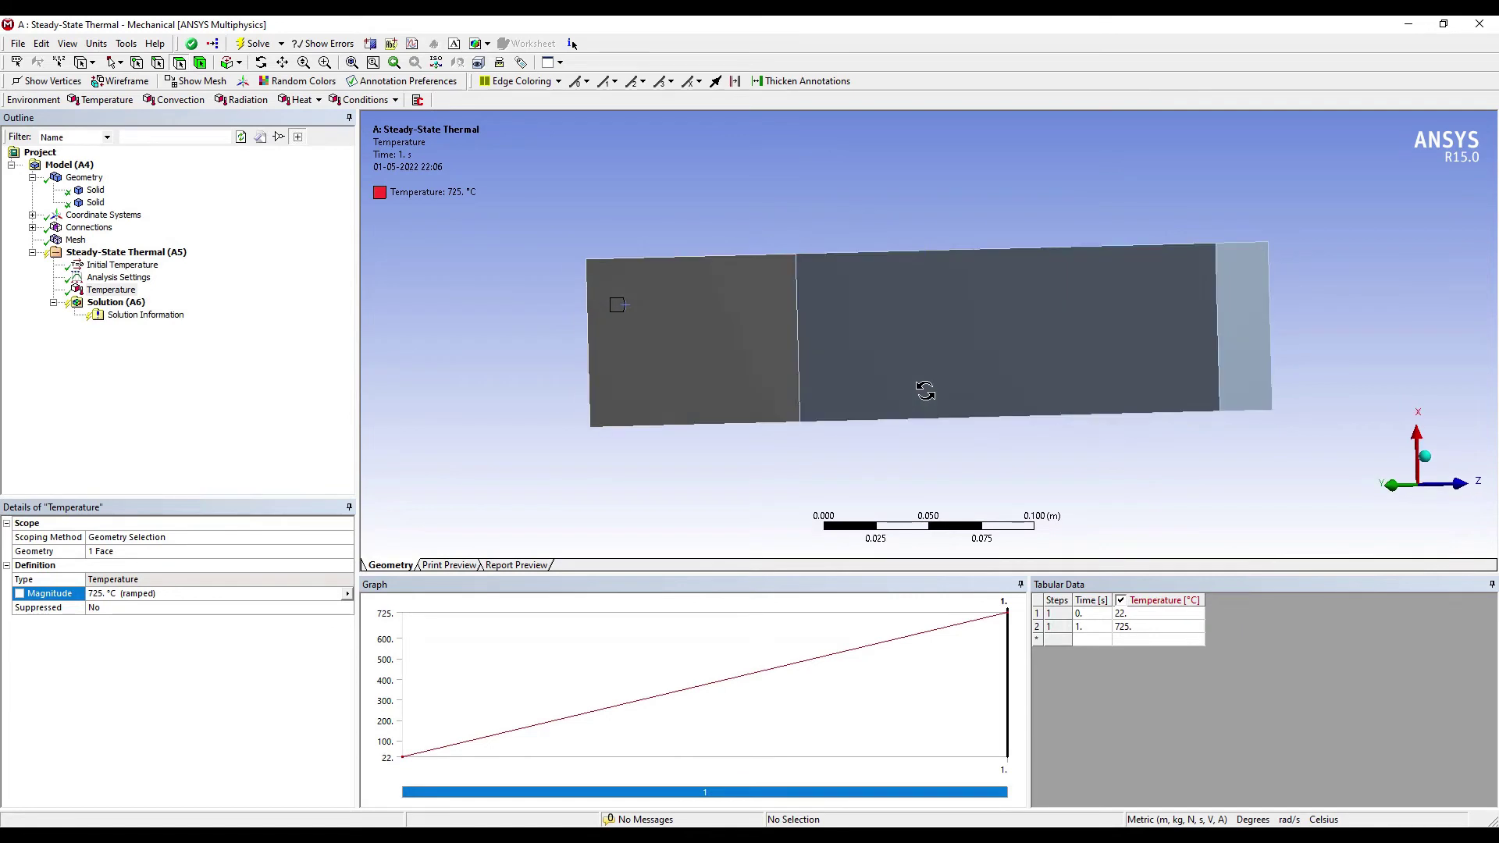
left_click(1234, 332)
right_click(1234, 332)
mouse_move(1249, 342)
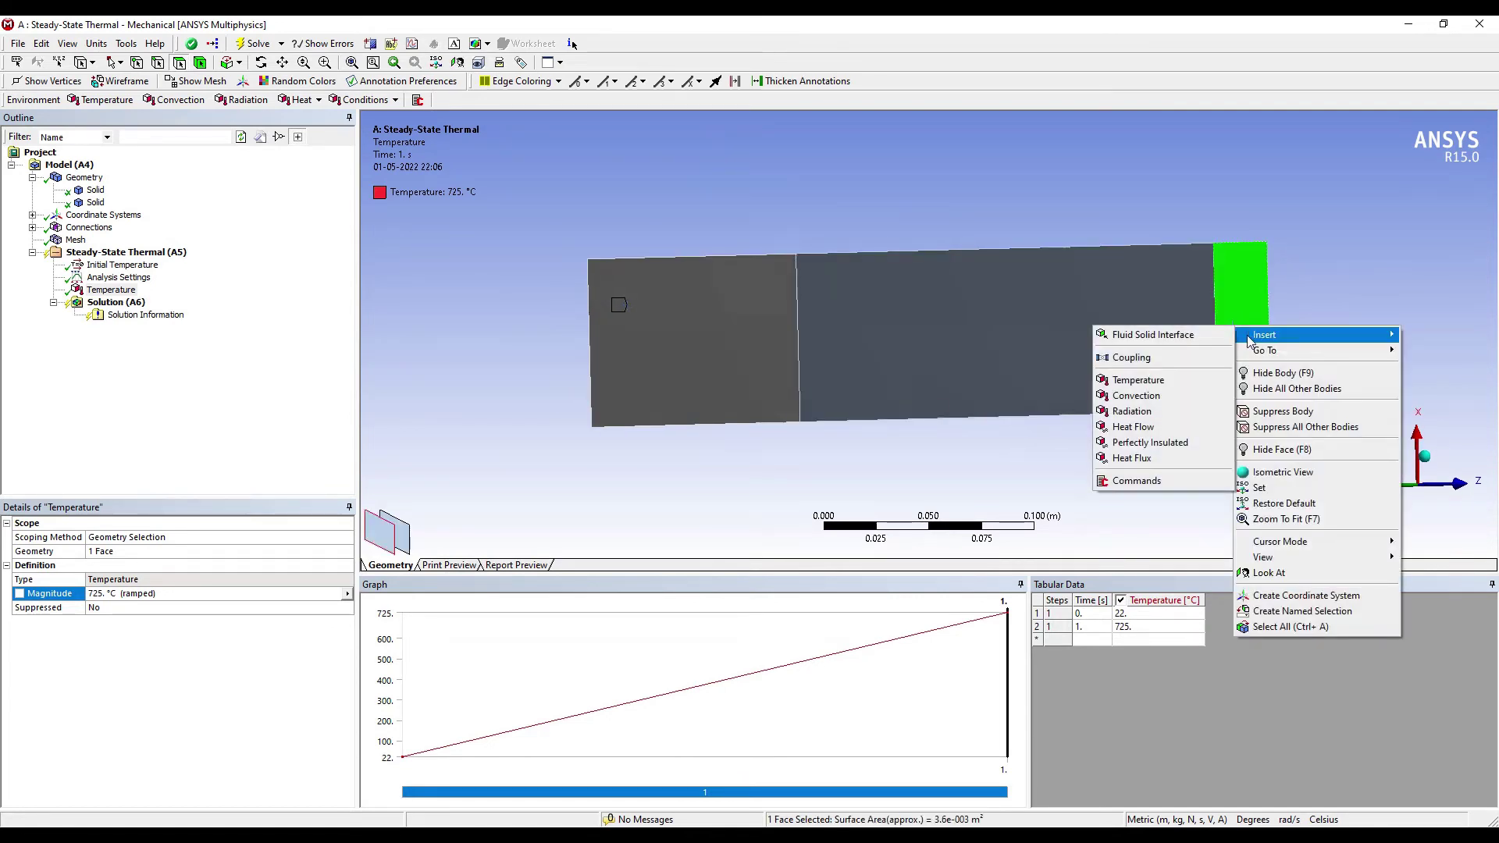
left_click(1128, 381)
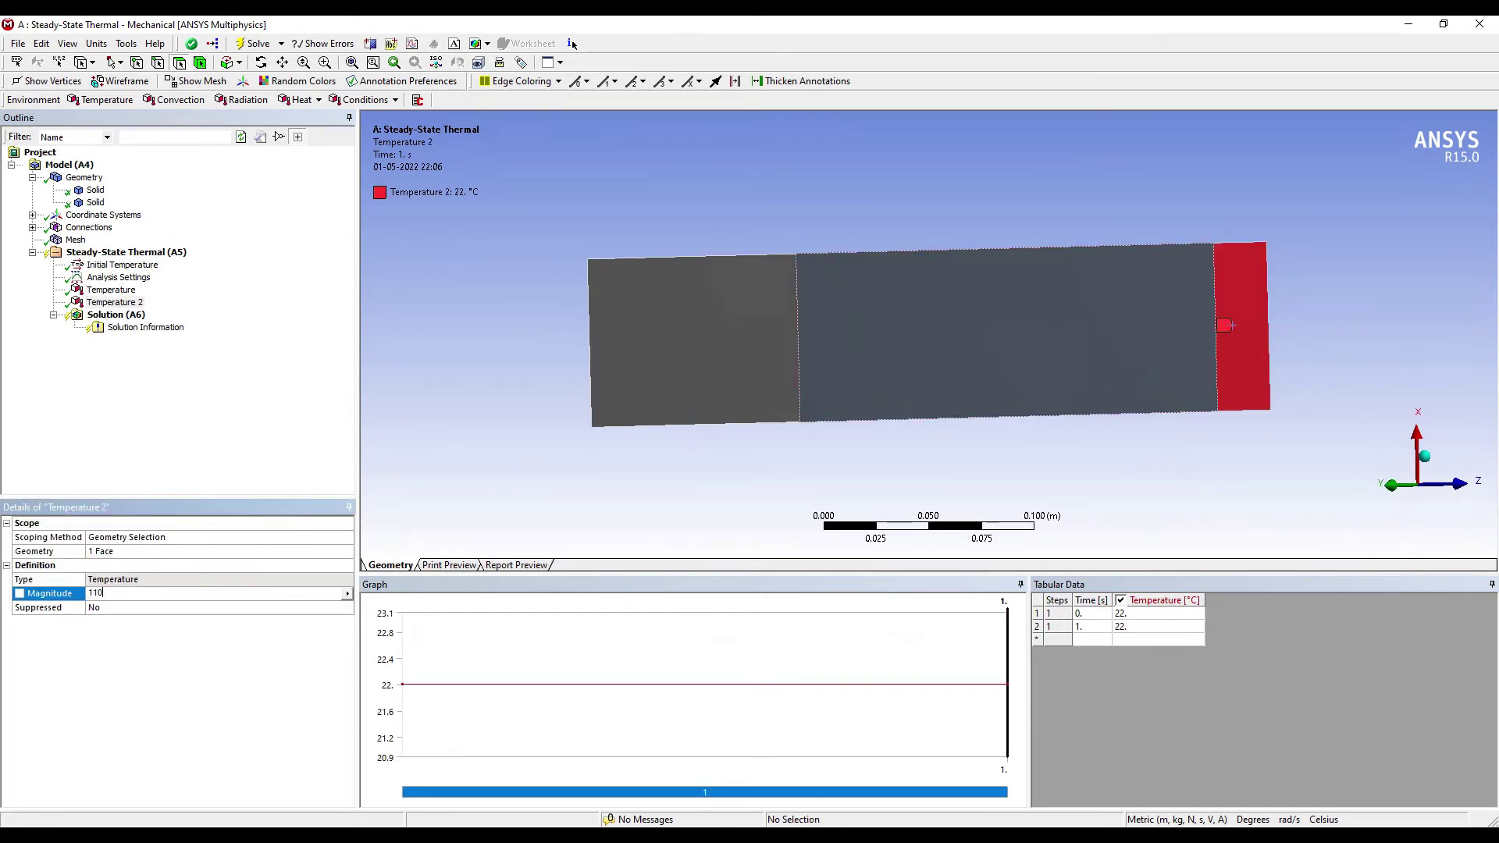
type("110")
key("Return")
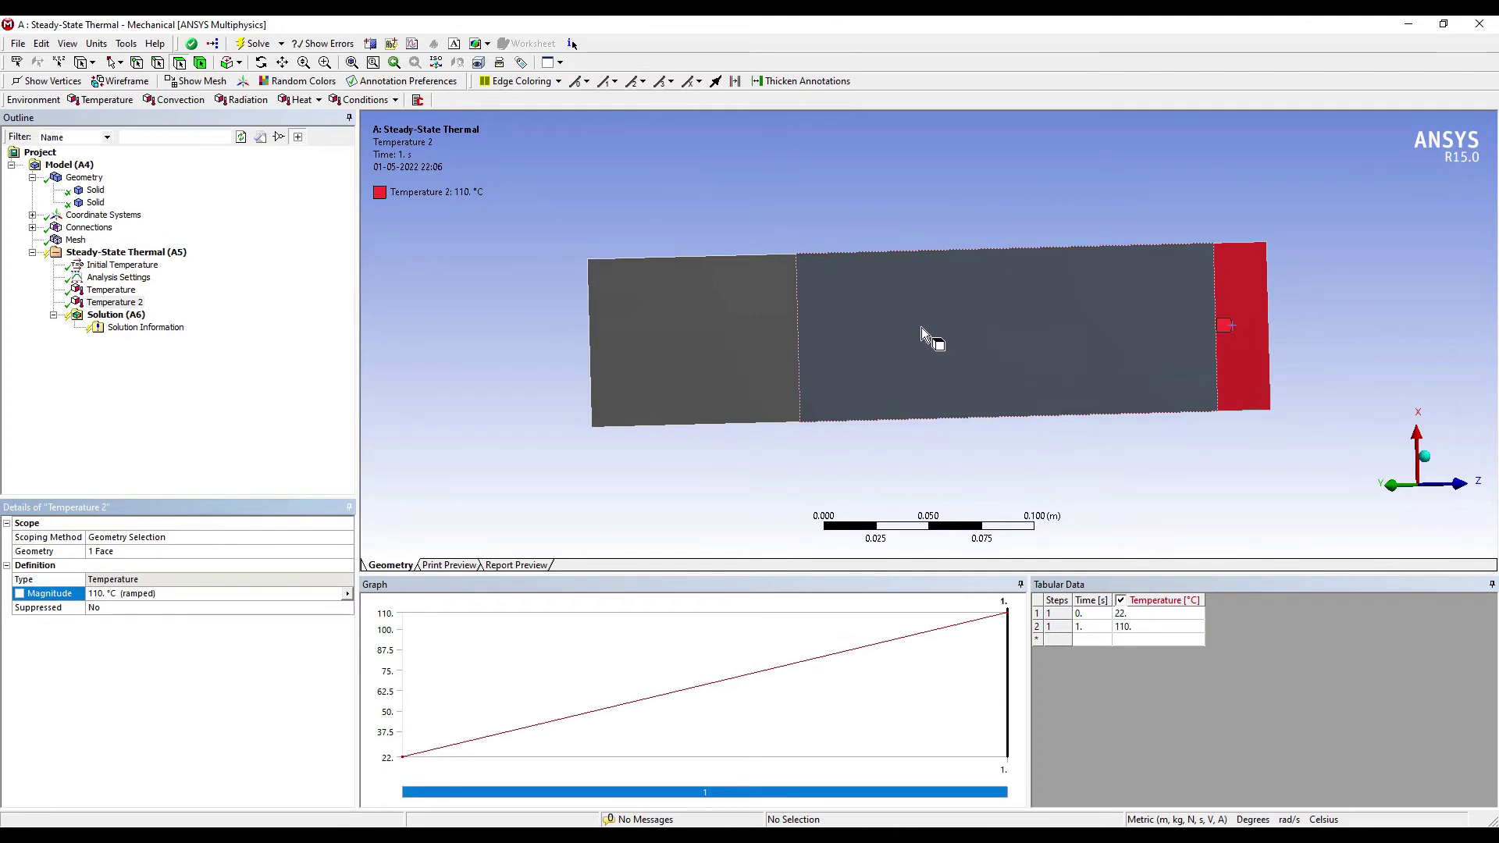
middle_click_drag(921, 326, 859, 328)
Add a Thermal Temperature result under Solution.
left_click(147, 320)
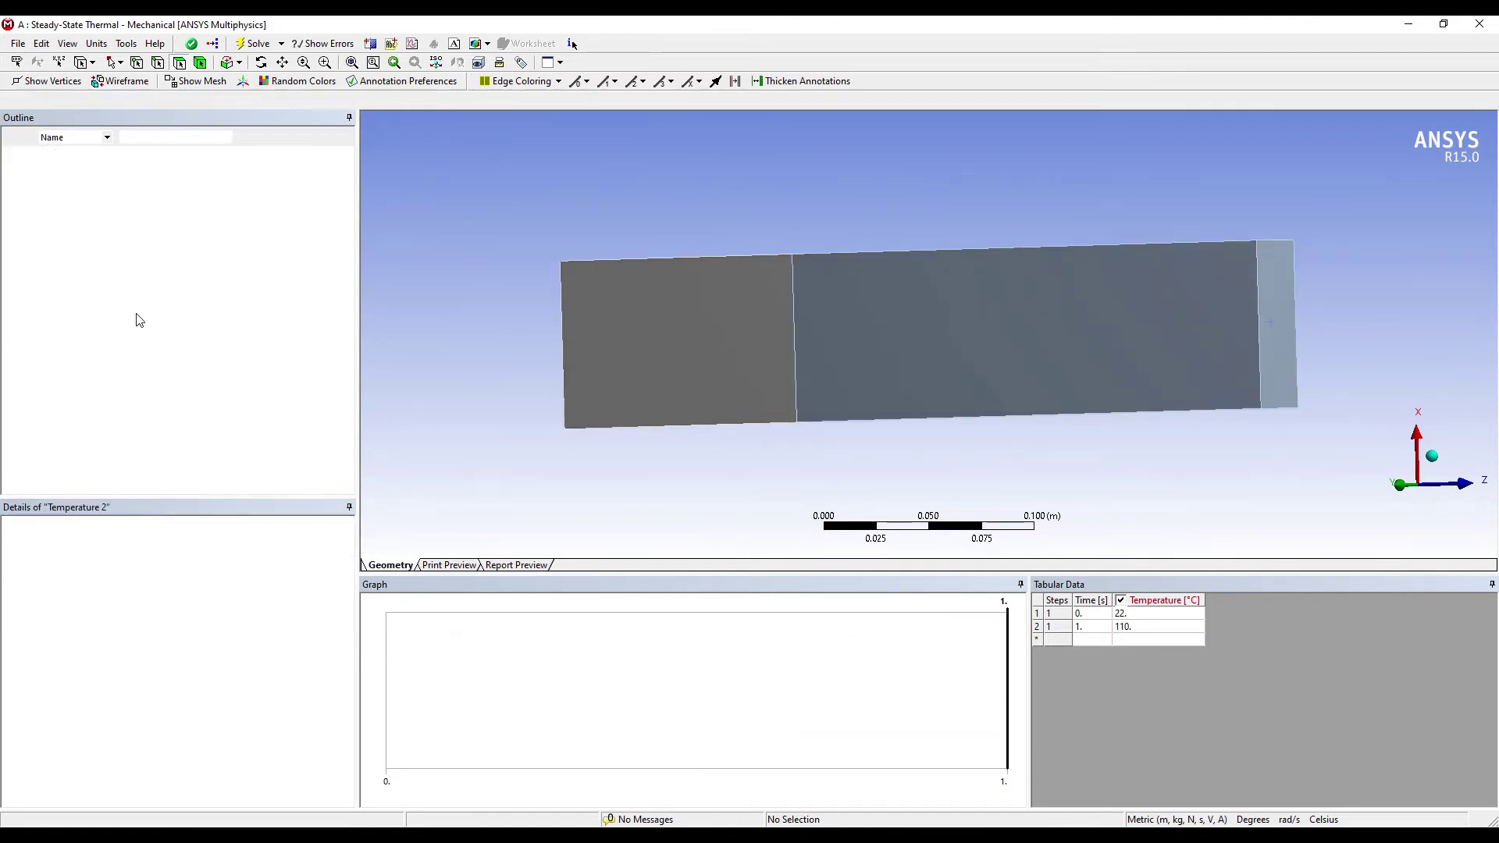
right_click(138, 315)
mouse_move(154, 325)
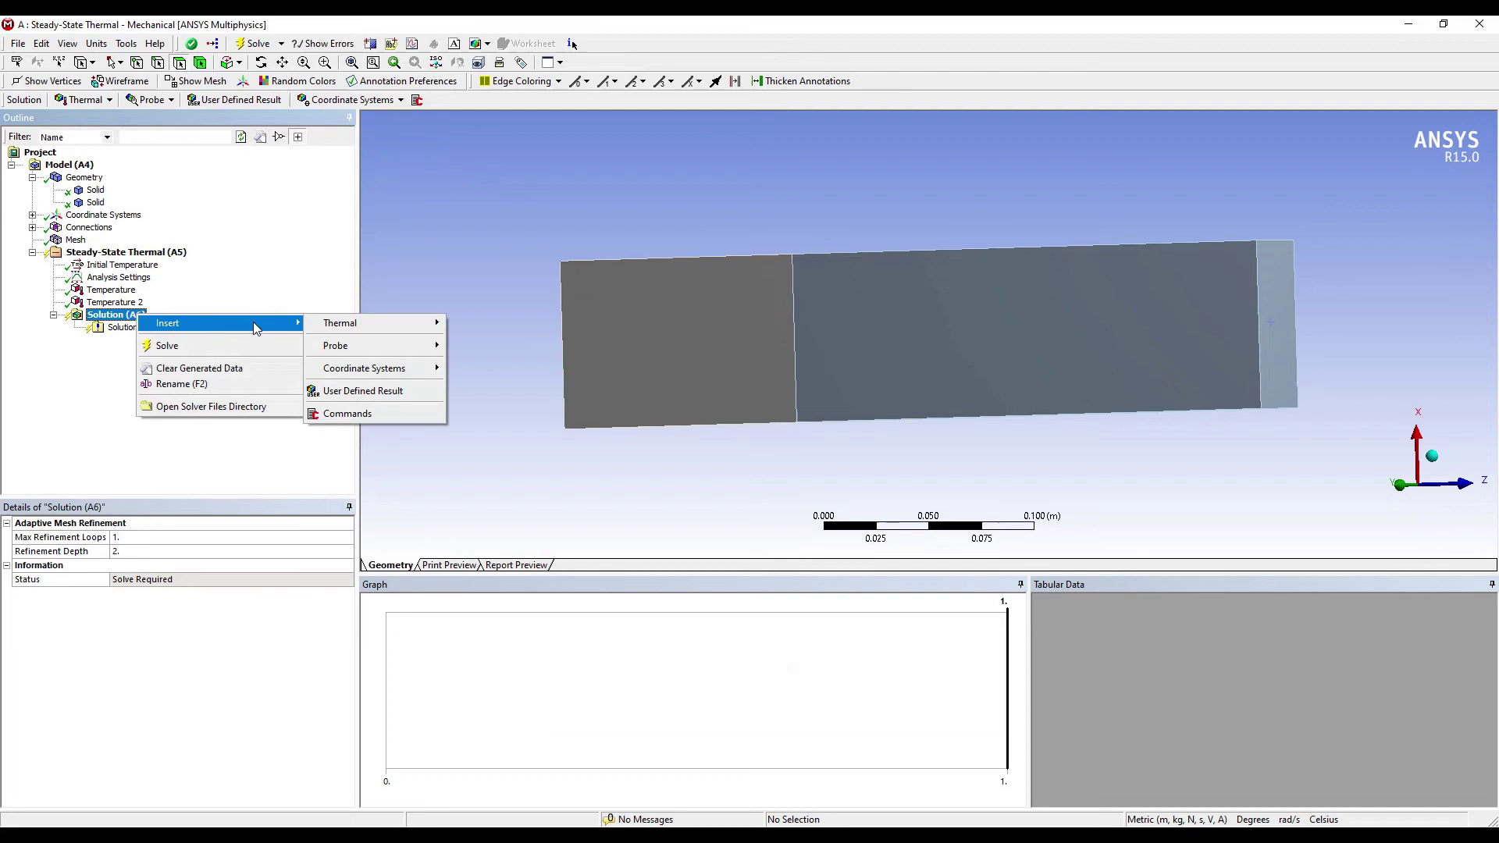
mouse_move(348, 324)
left_click(517, 325)
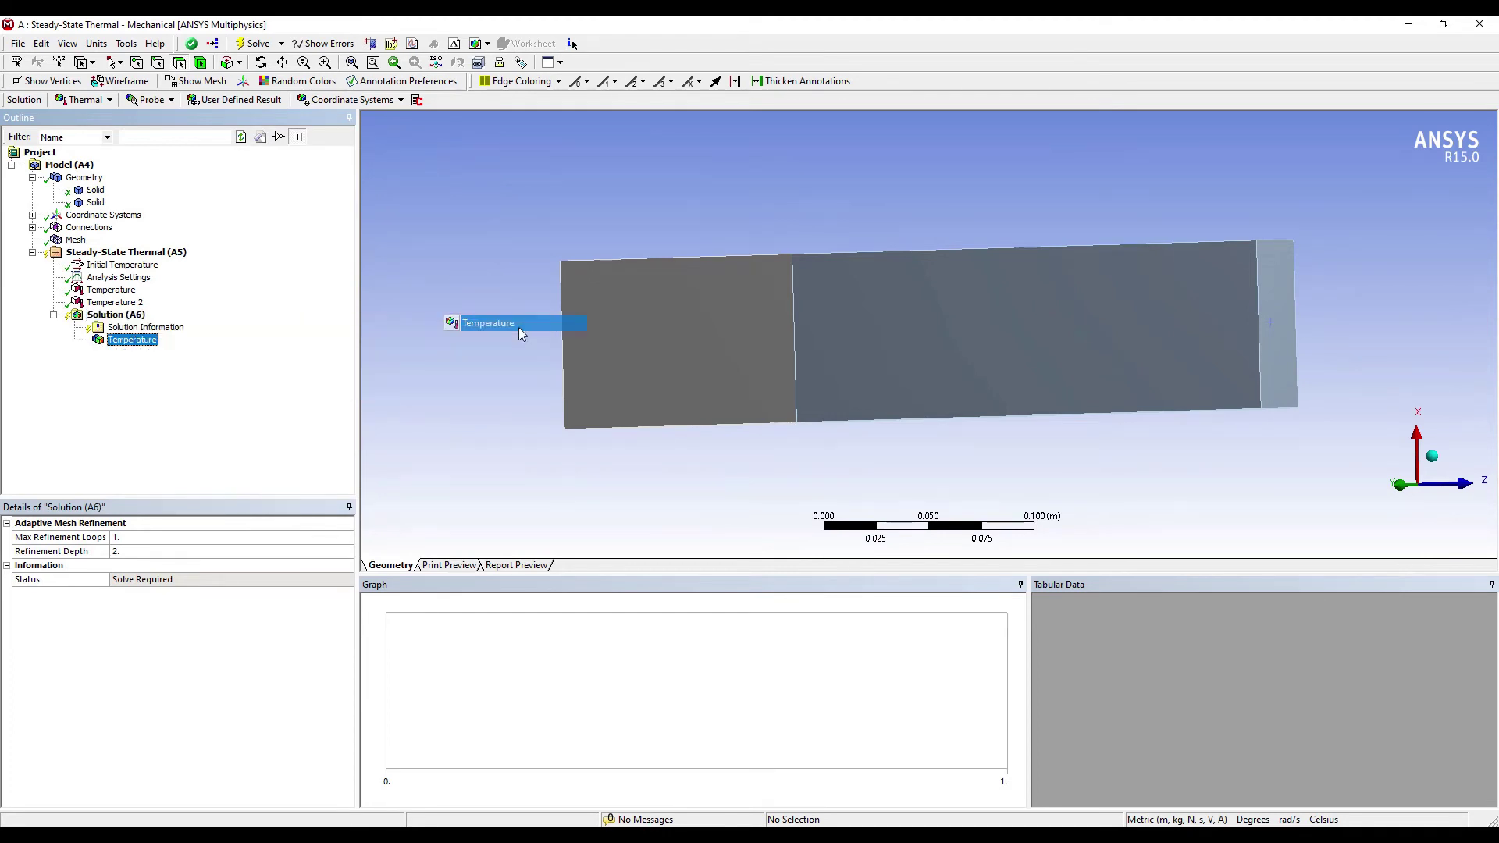
Add a Thermal Total Heat Flux result under Solution.
left_click(117, 315)
right_click(120, 315)
mouse_move(156, 326)
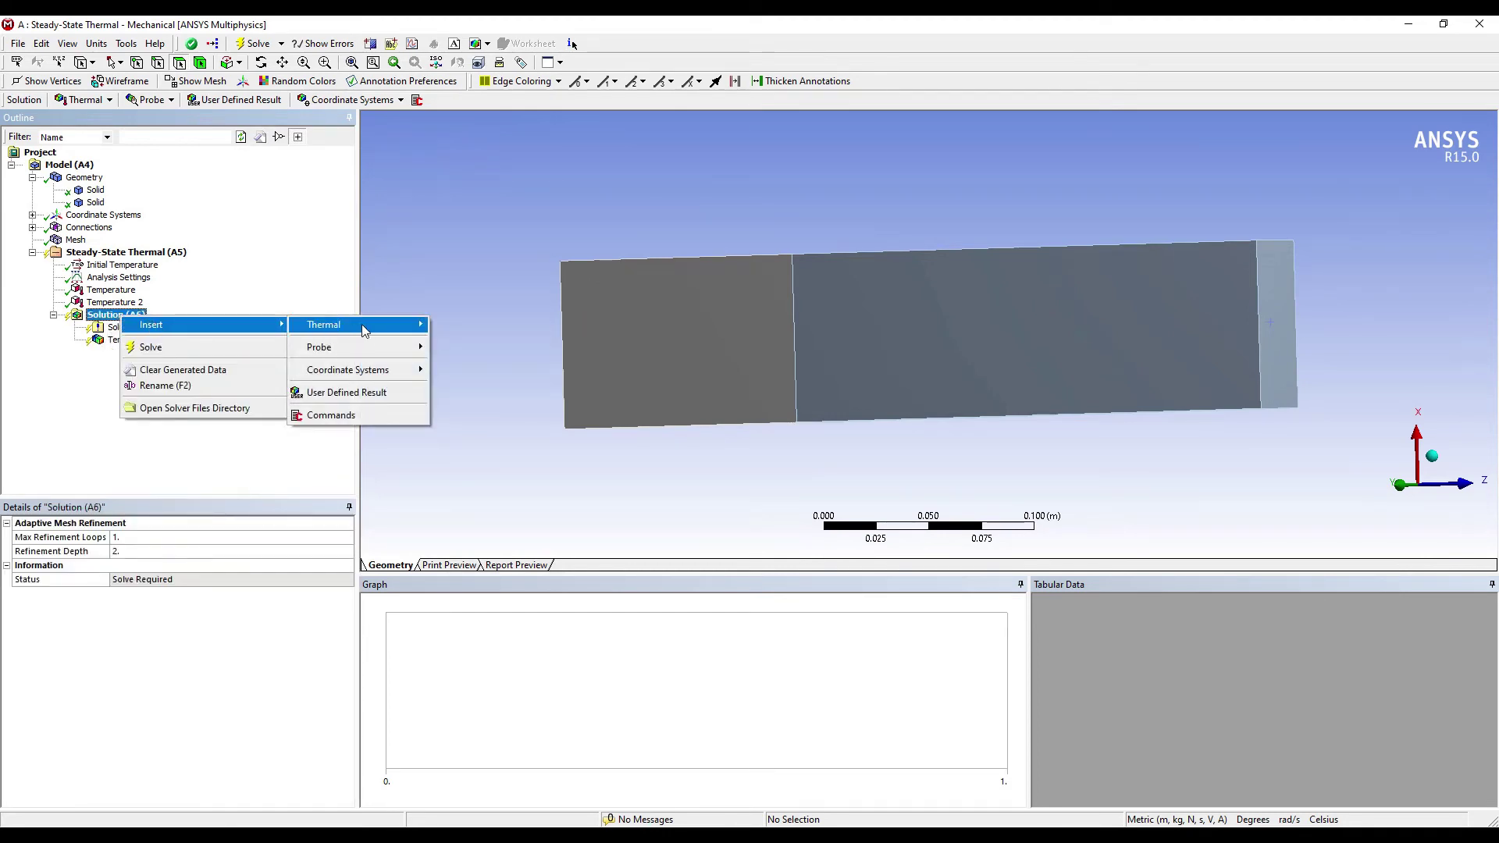
mouse_move(365, 327)
left_click(473, 346)
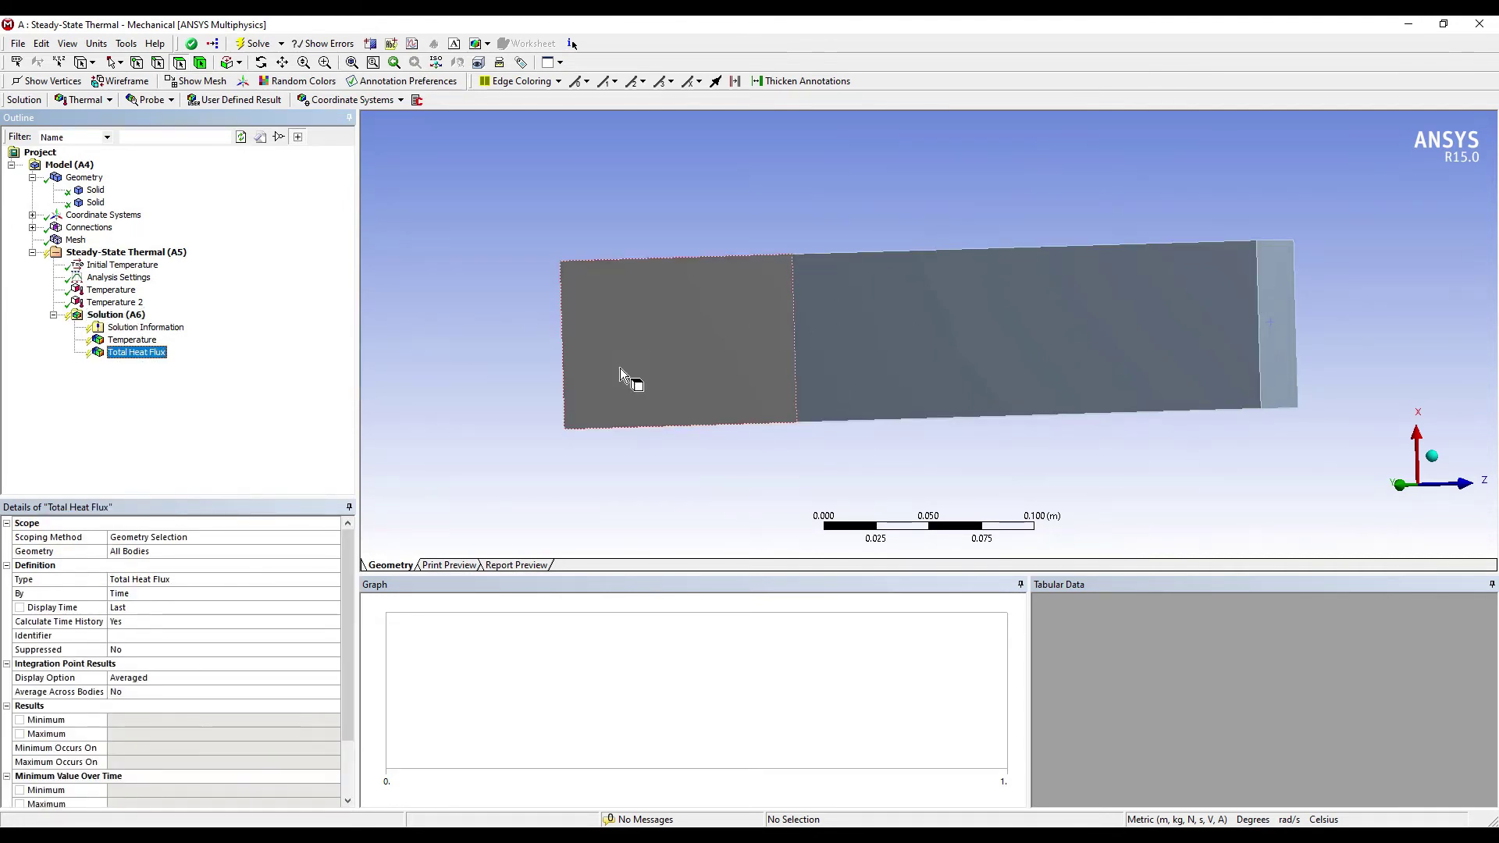
Hide the second Solid body to expose the interface face.
left_click(97, 204)
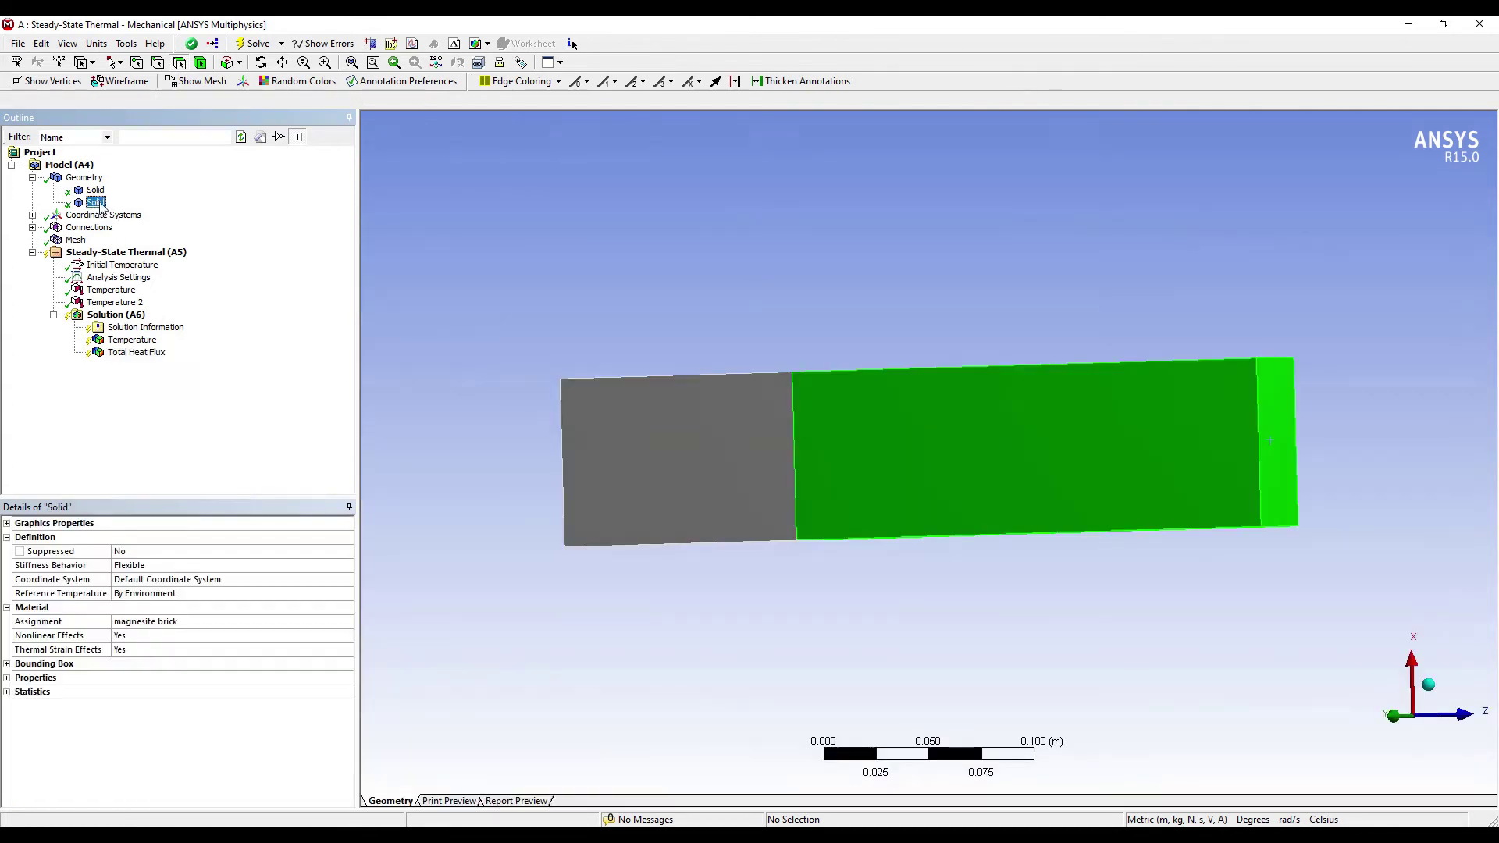
right_click(97, 204)
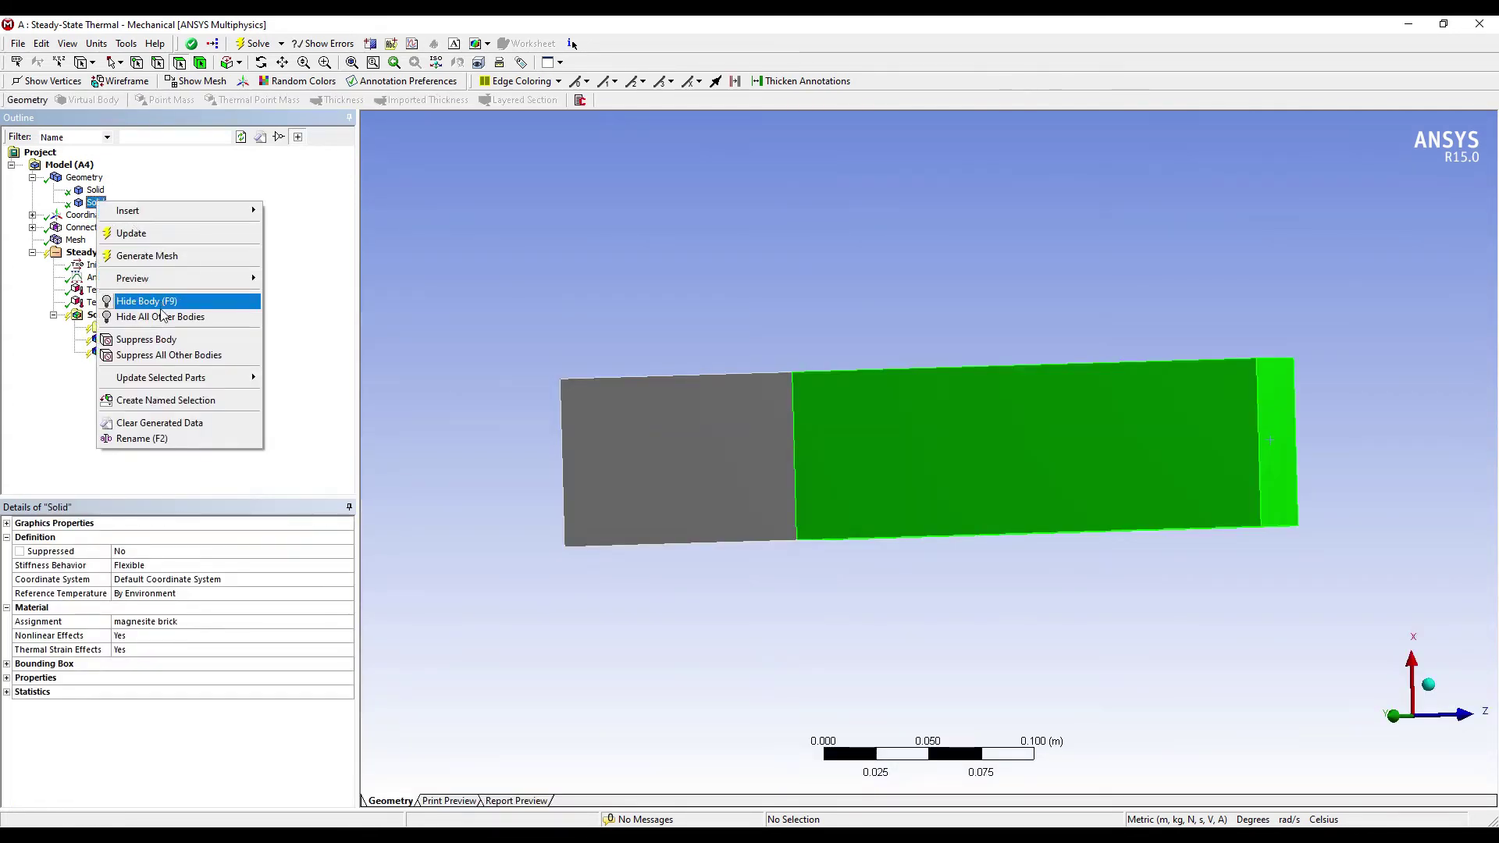
left_click(166, 301)
Insert a Temperature Probe under Solution scoped to the interface face between the layers.
left_click(130, 316)
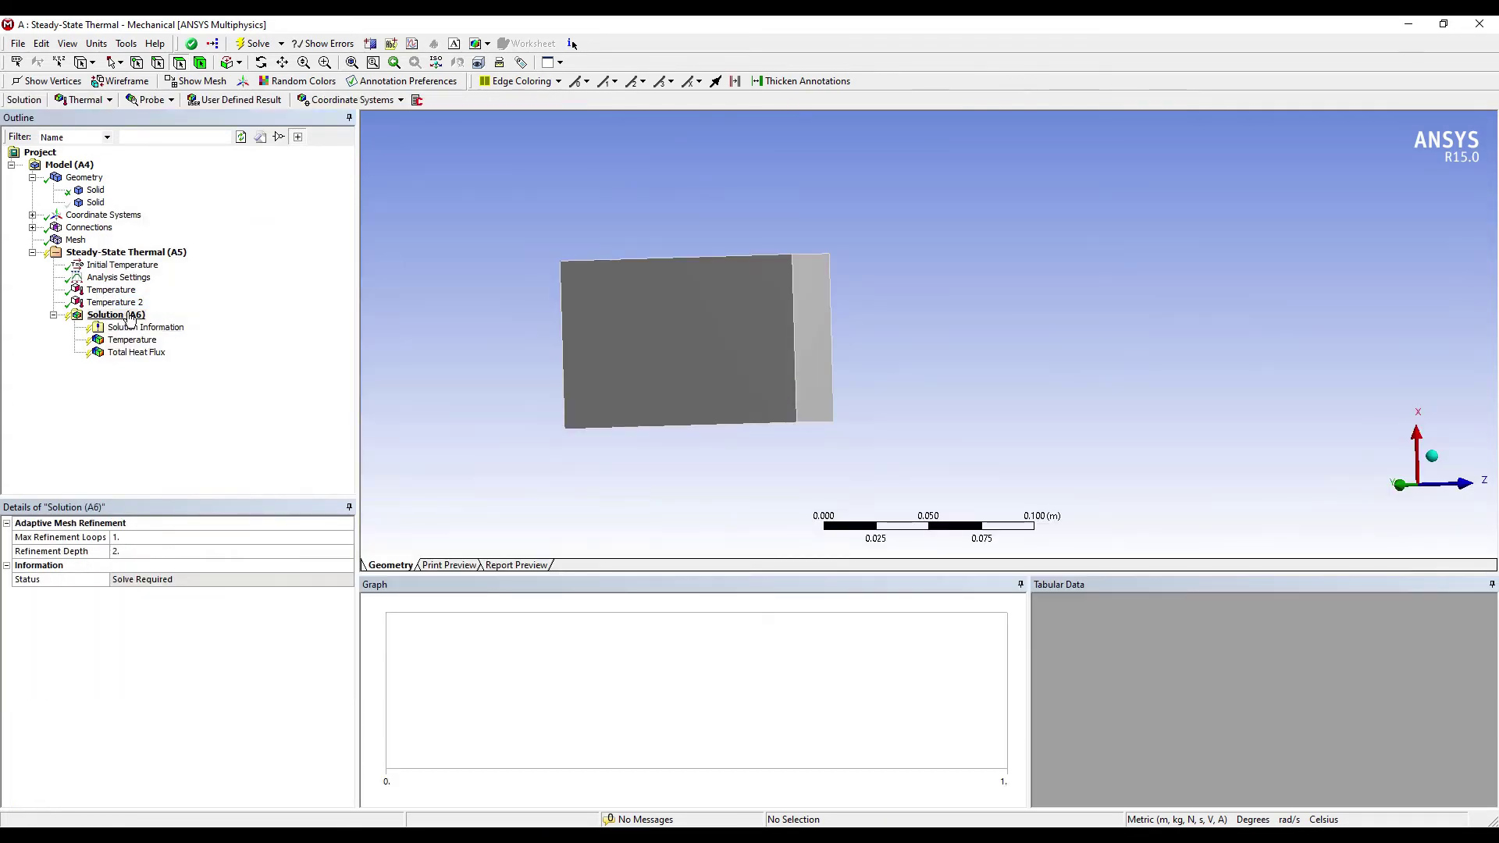
right_click(131, 316)
mouse_move(156, 322)
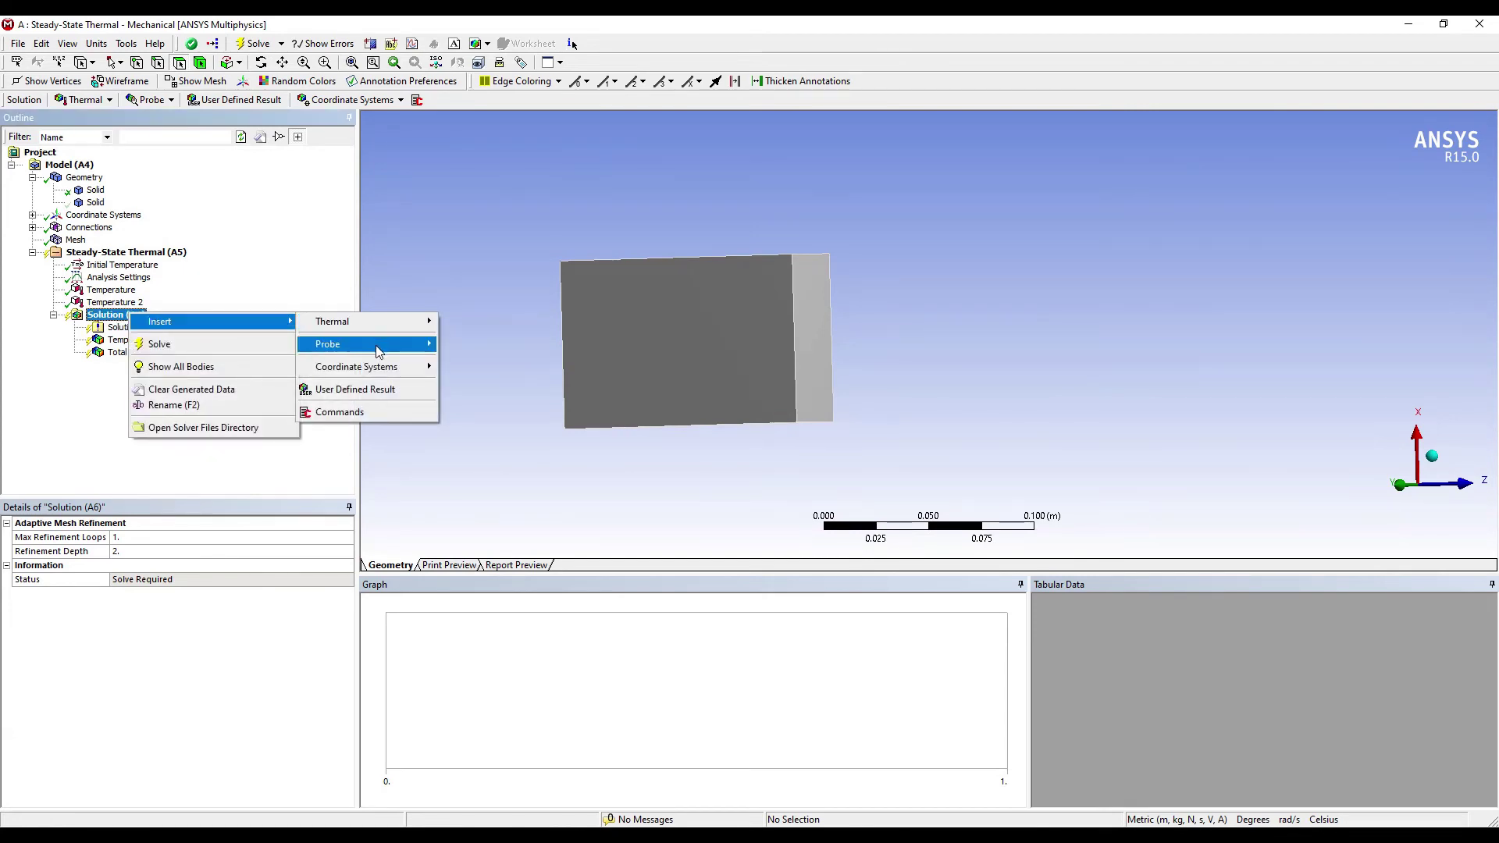
mouse_move(388, 352)
left_click(479, 344)
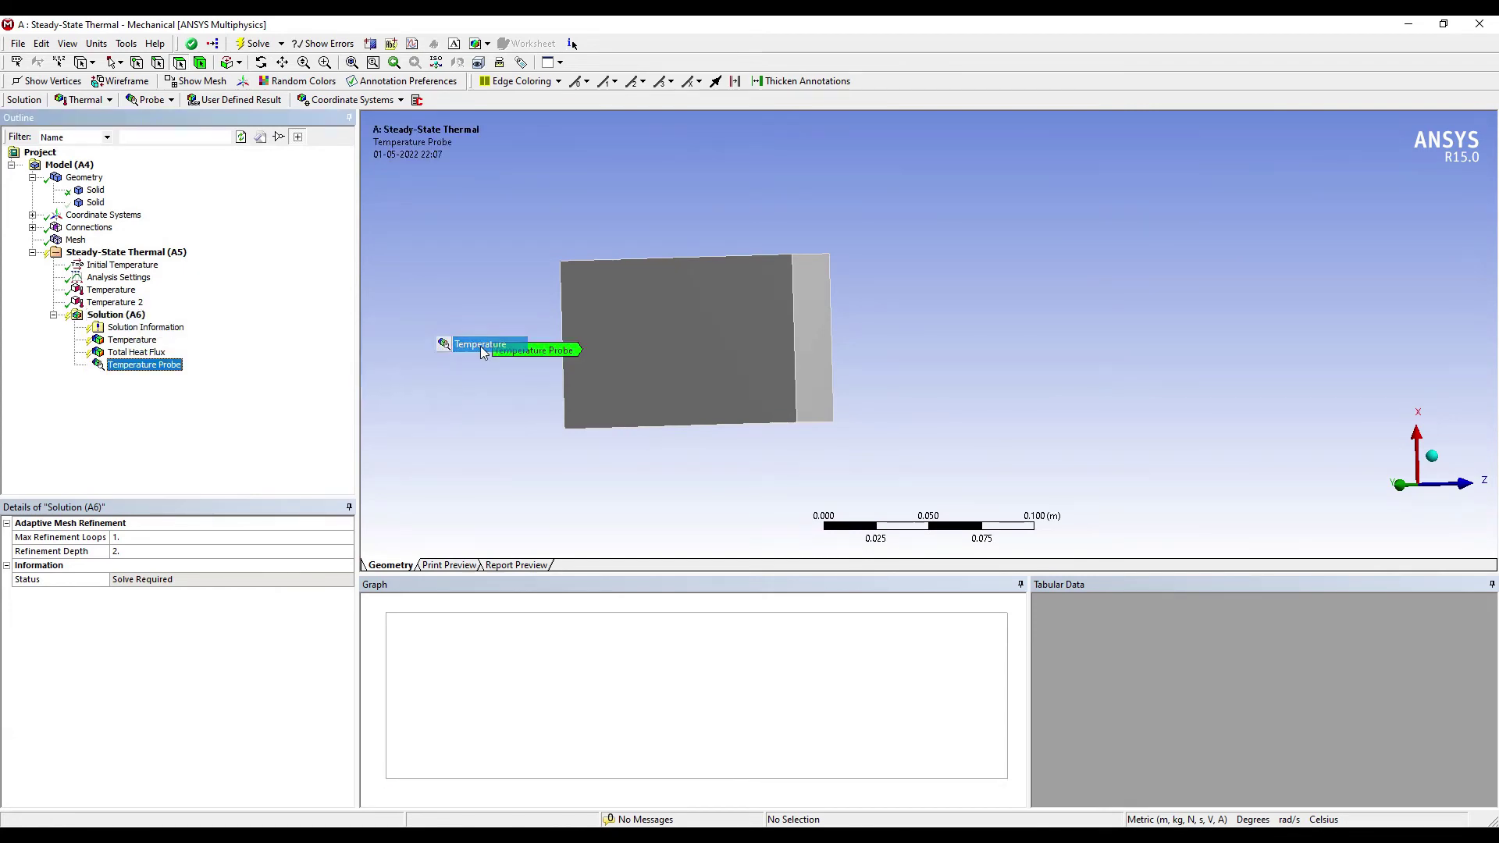
left_click(812, 325)
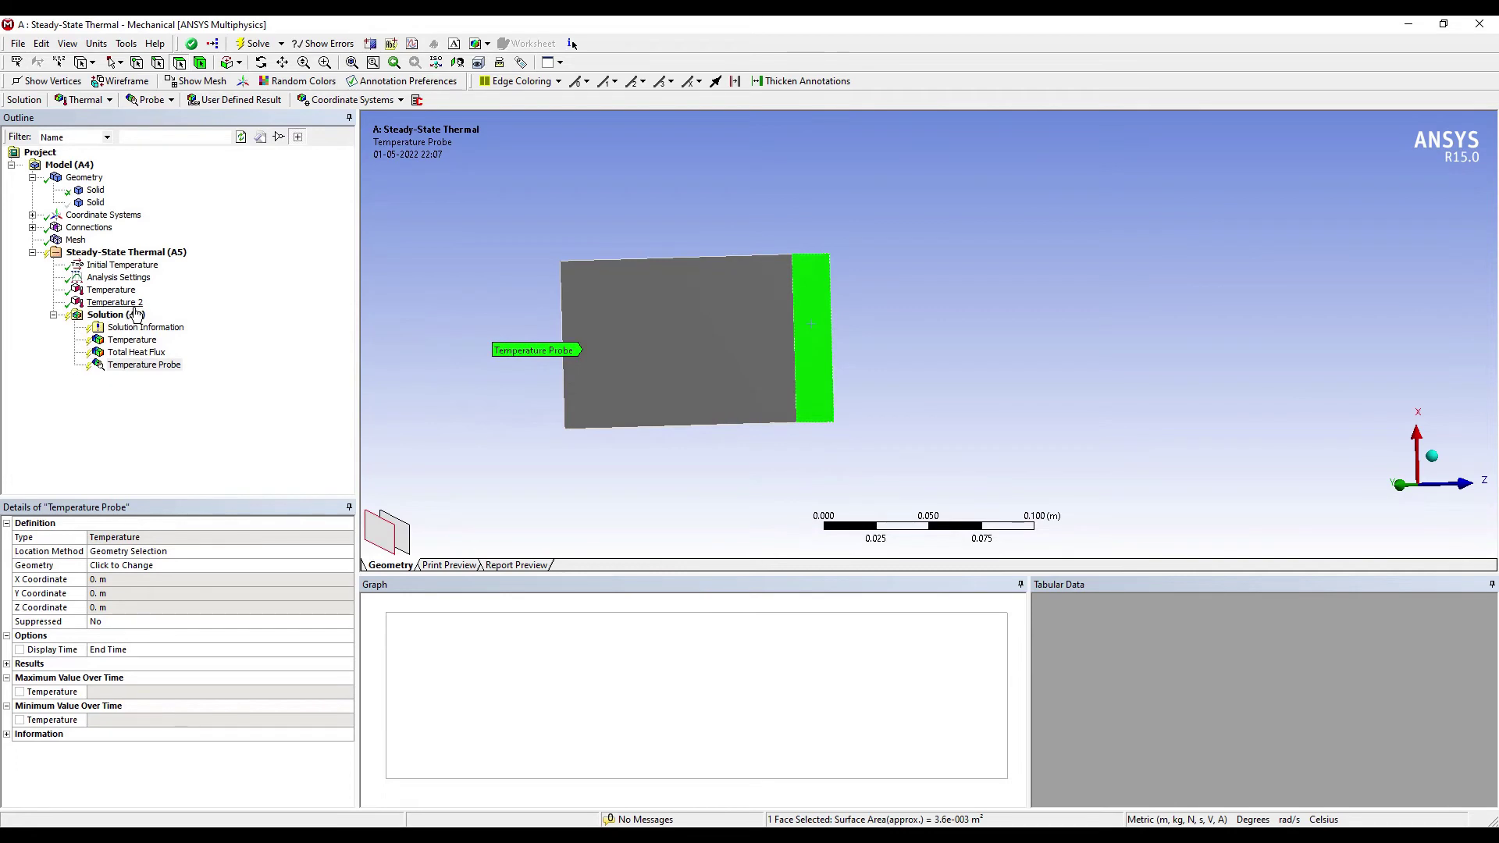
left_click(125, 567)
left_click(138, 574)
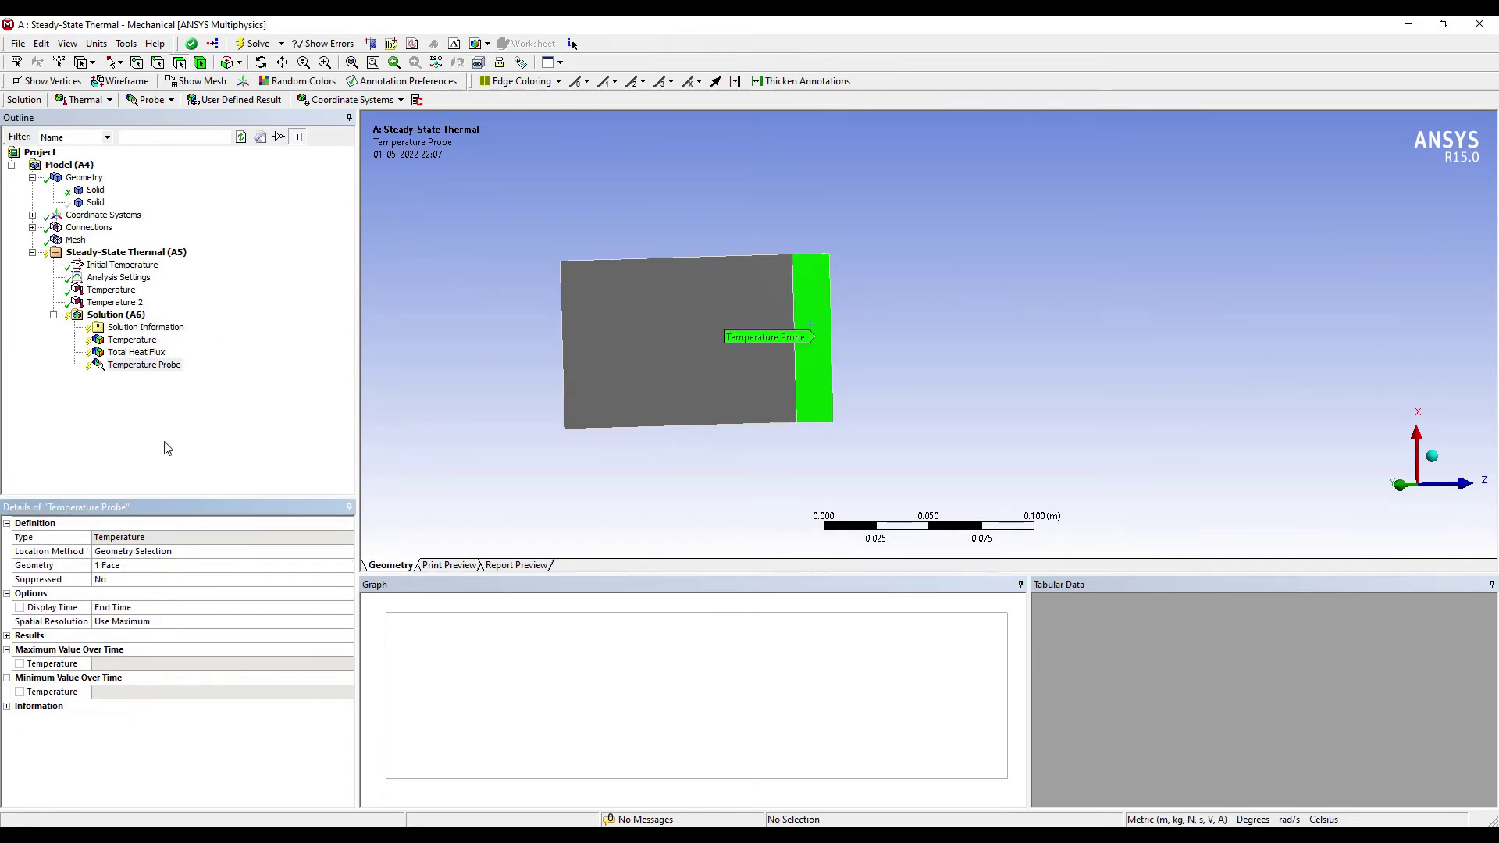
Show the second Solid body again.
right_click(95, 204)
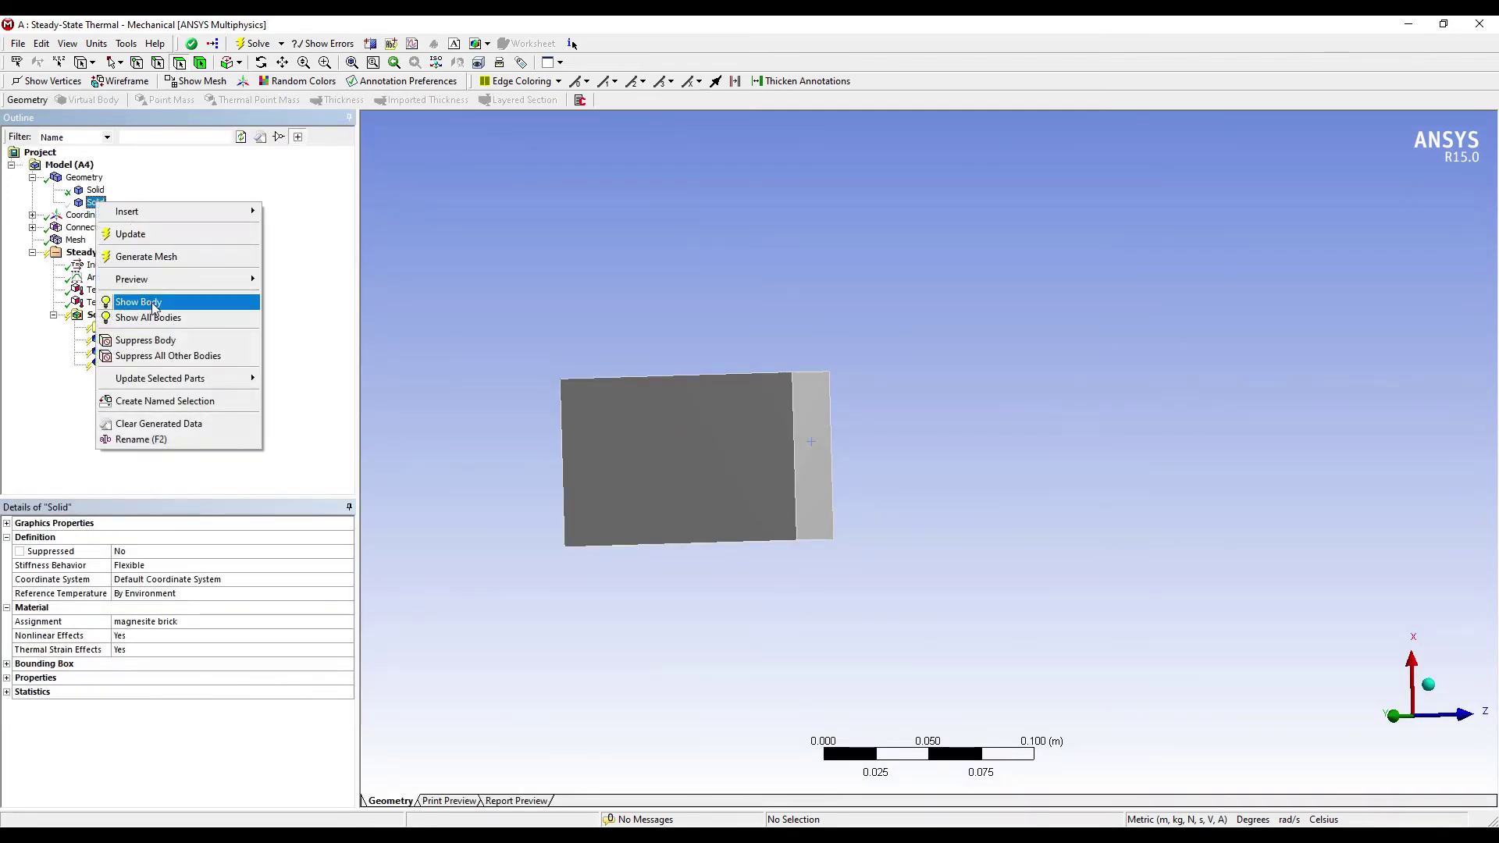
left_click(150, 305)
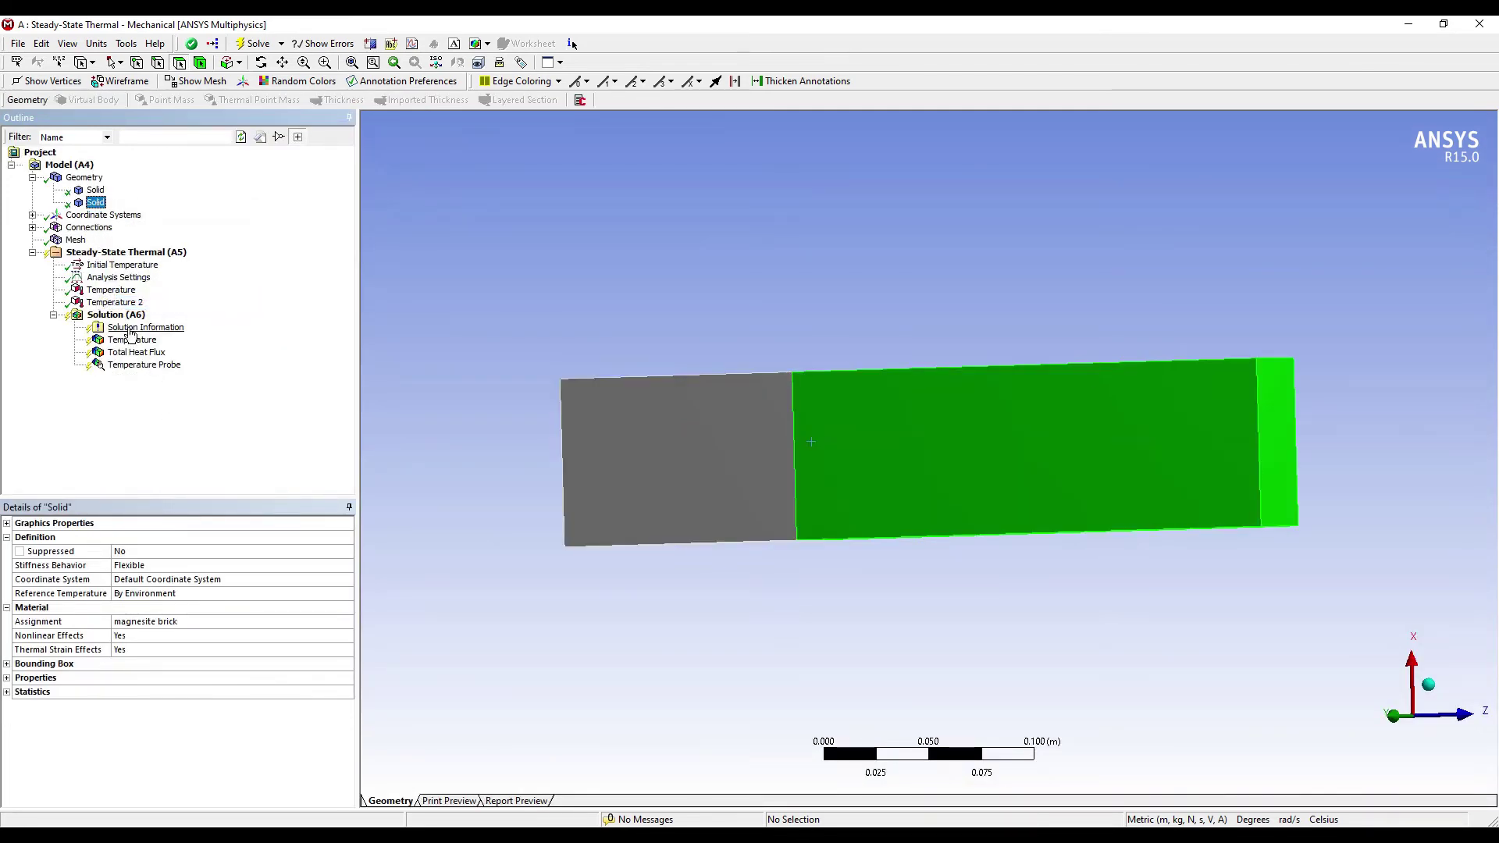
left_click(115, 314)
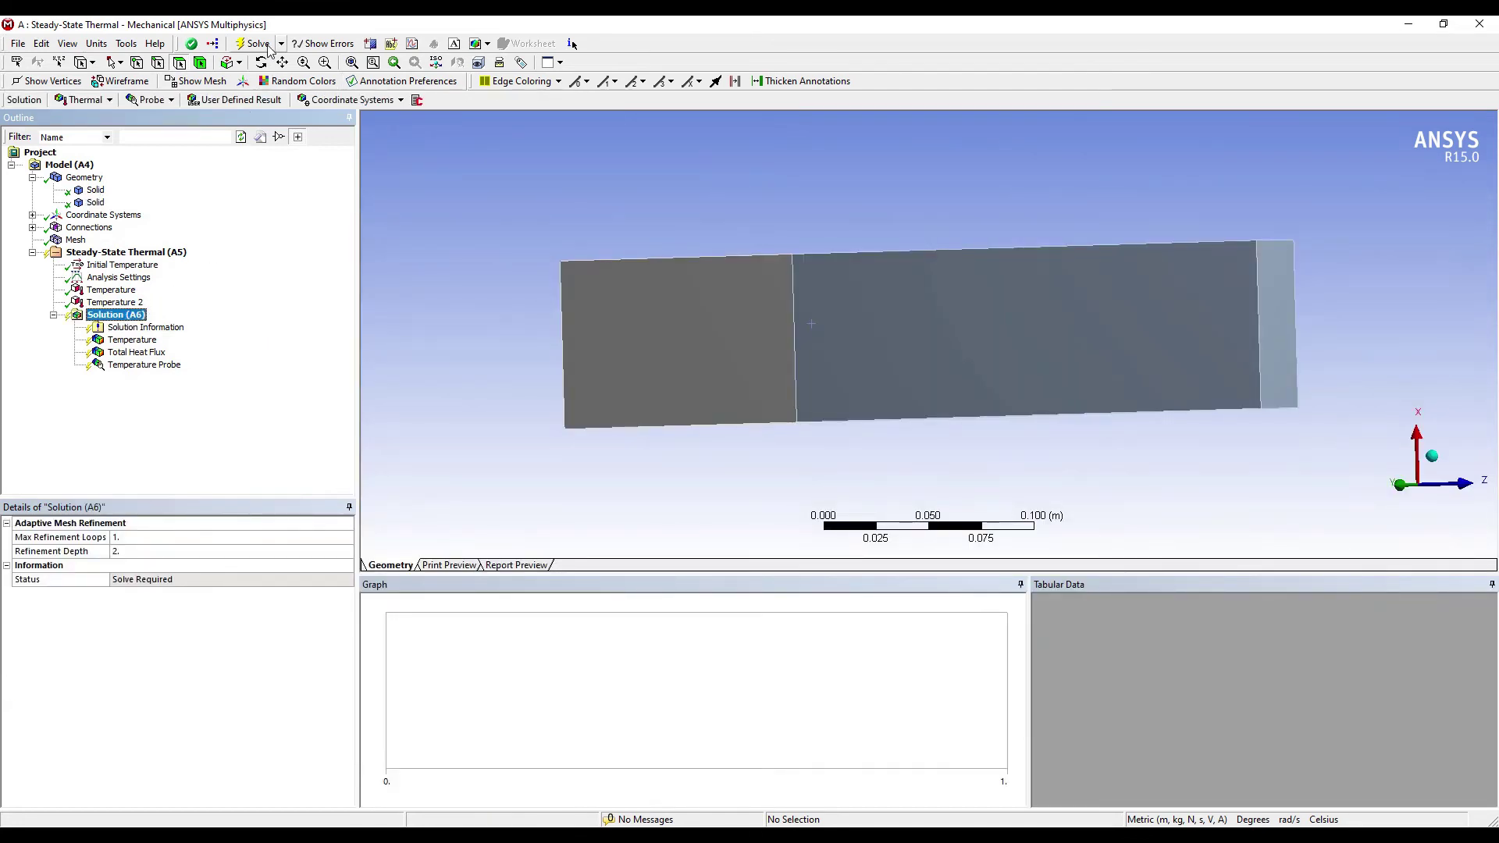
Solve the model and display the Temperature contour, ranging from 725 °C to 110 °C.
left_click(254, 44)
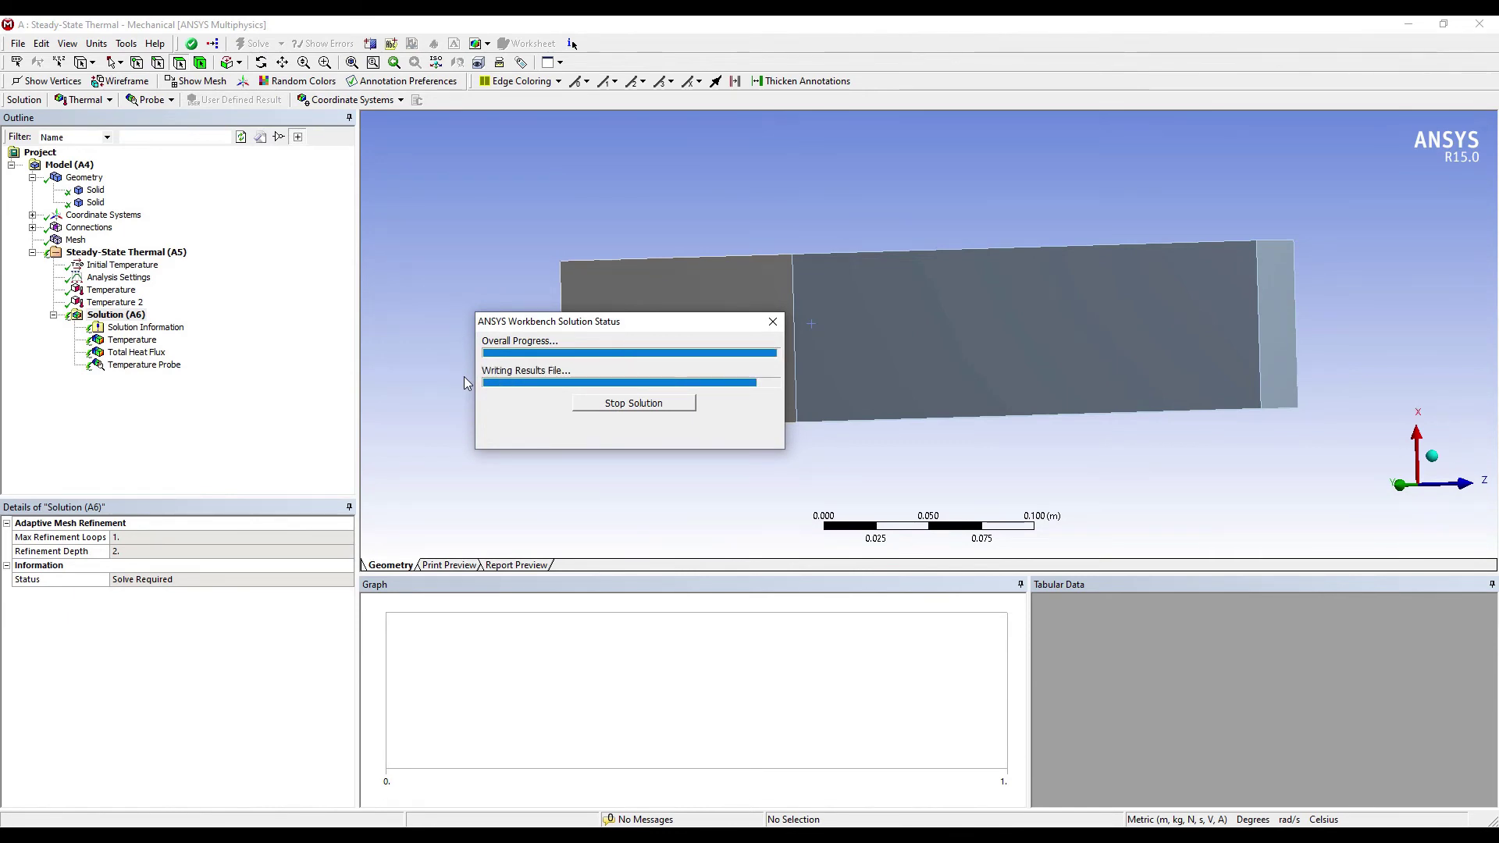
left_click(132, 340)
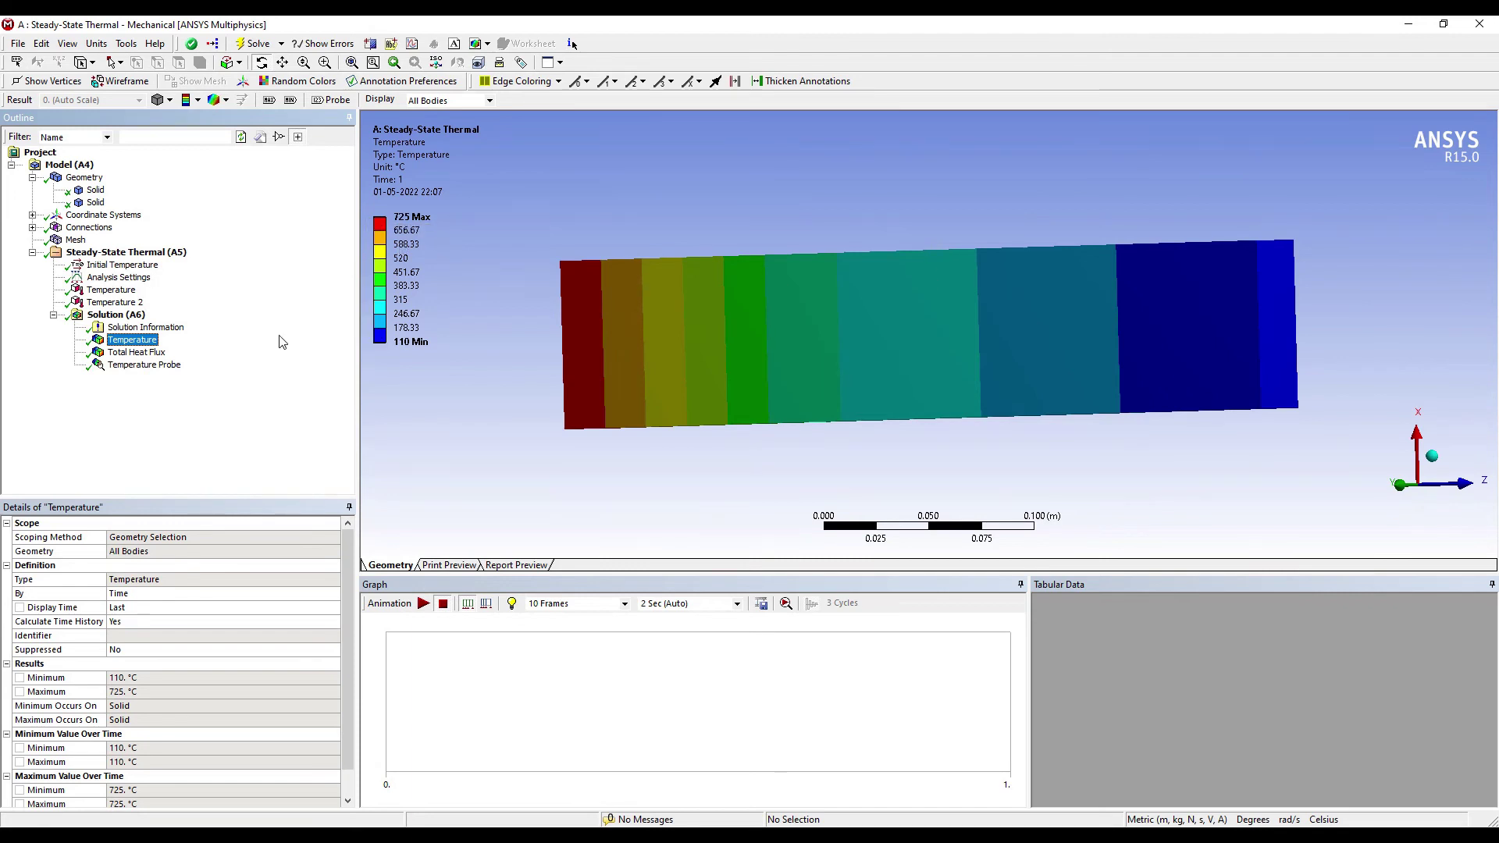
Read the 337.3 °C interface probe value and view the 5492.3 W/m² total heat flux.
left_click(123, 367)
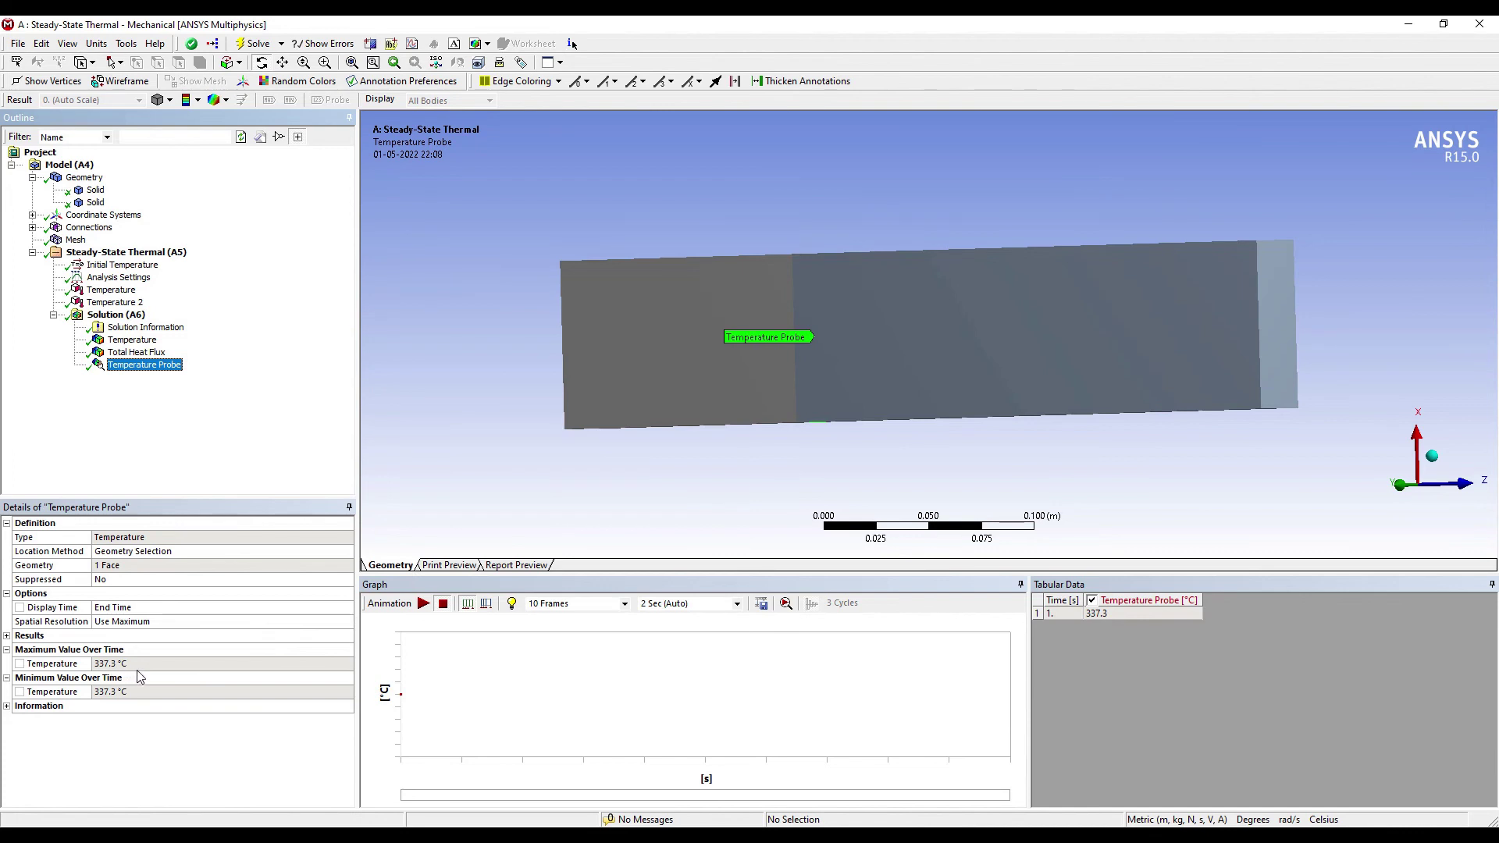
left_click(136, 352)
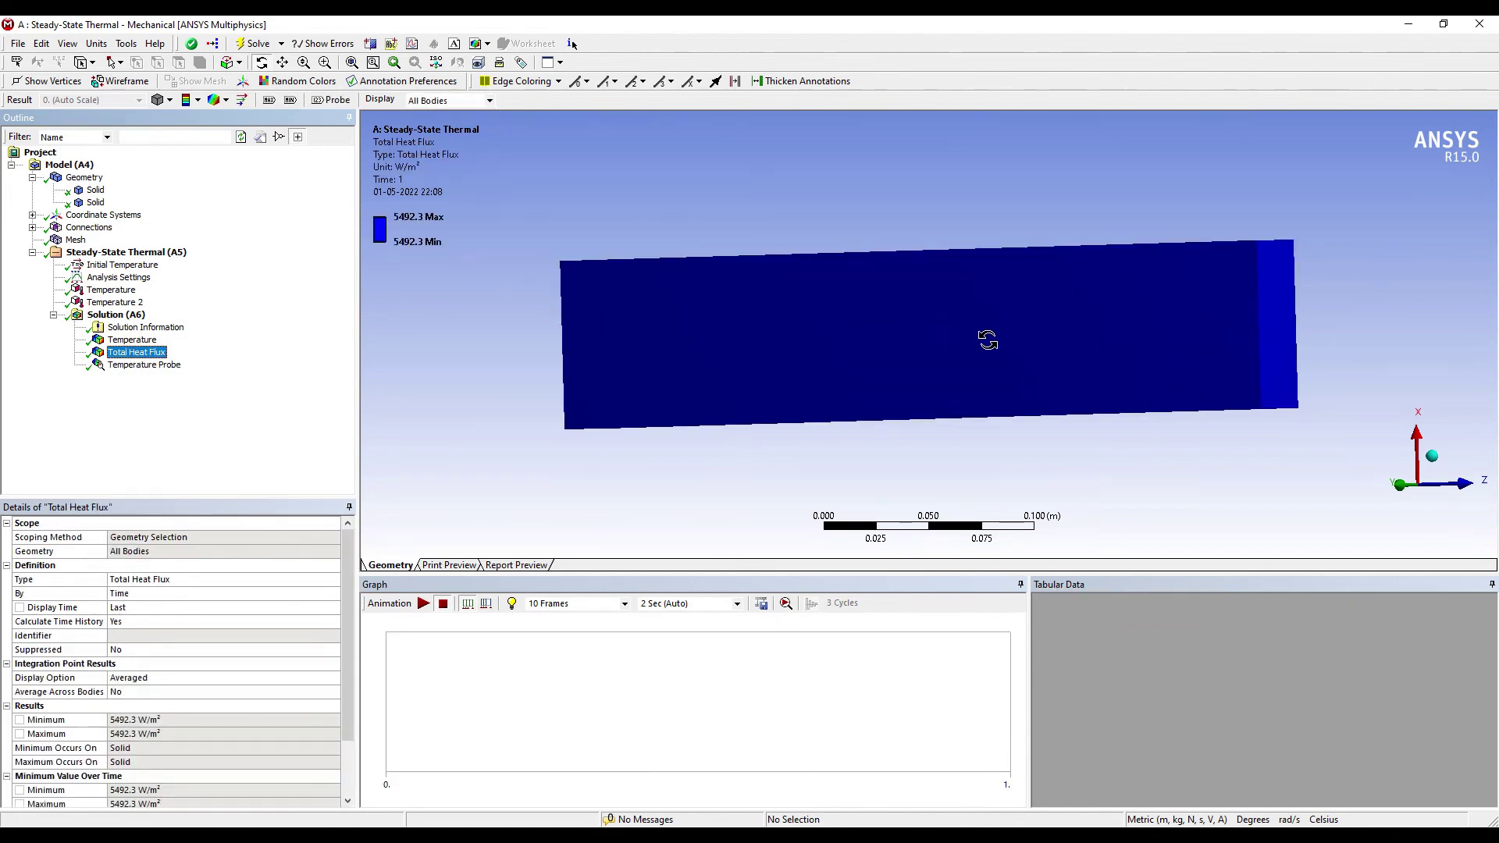
left_click_drag(987, 335, 907, 332)
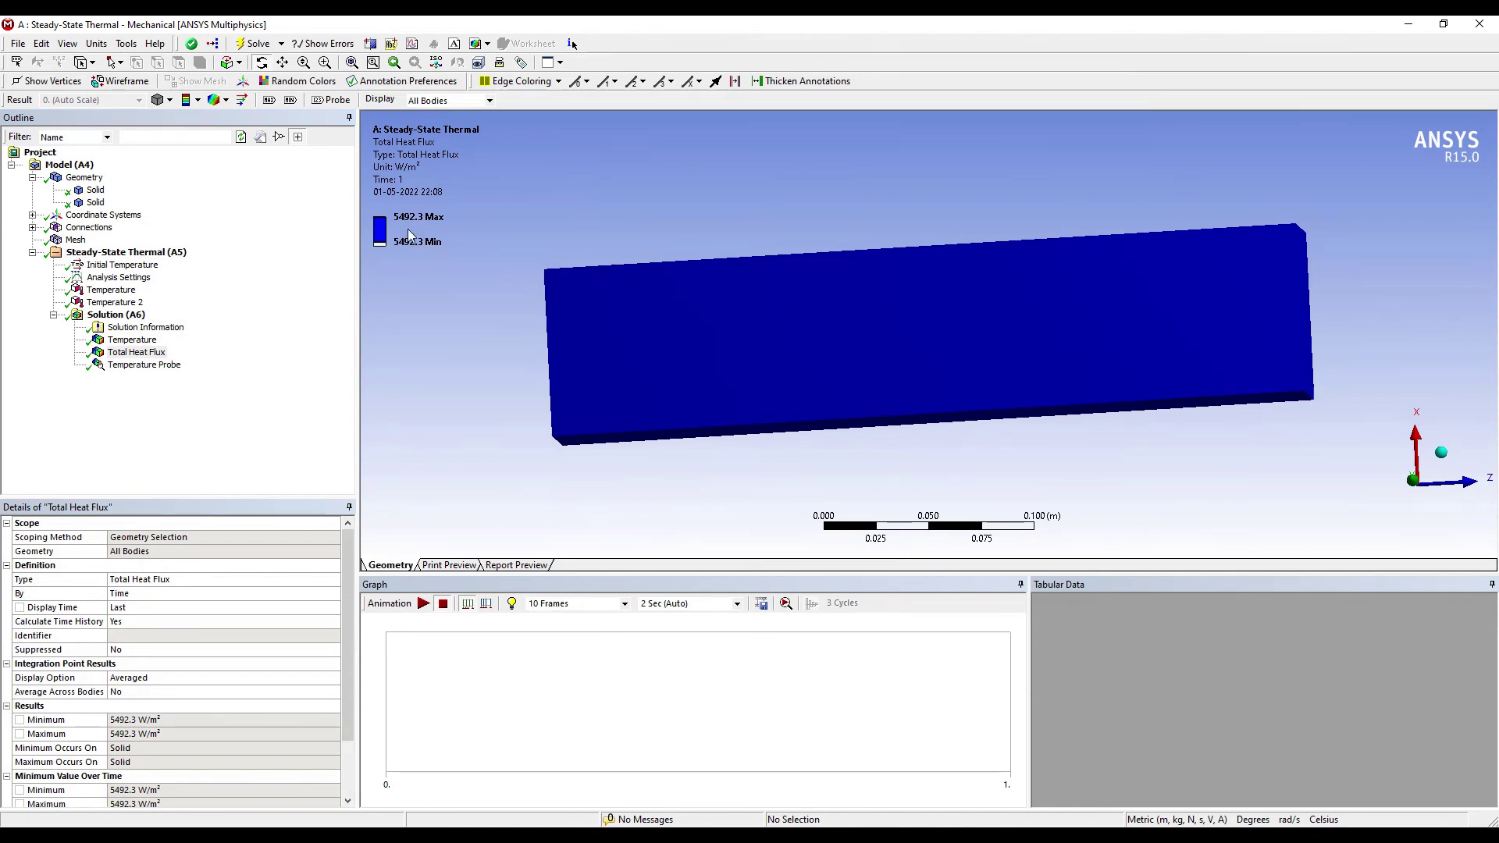